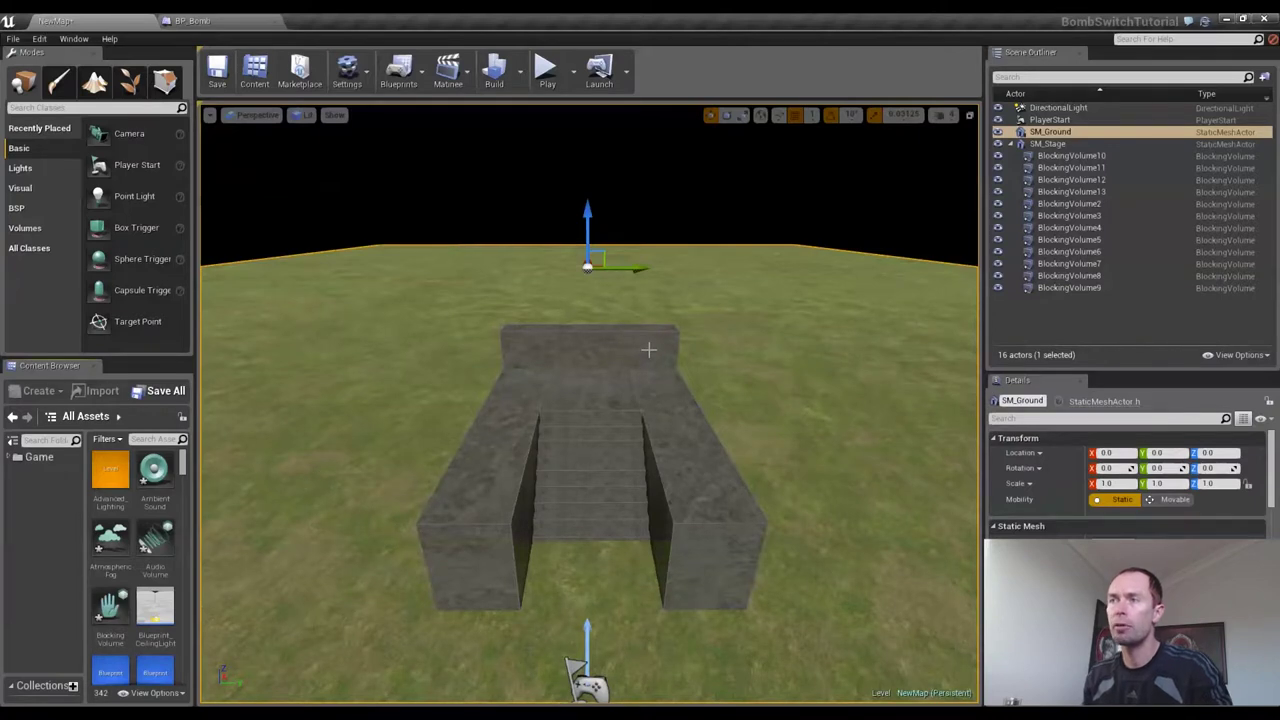
Open the BP_Bomb blueprint from the Game > Blueprints folder
{"action": "left_click", "coordinate": [7, 456]}
{"action": "left_click", "coordinate": [50, 489]}
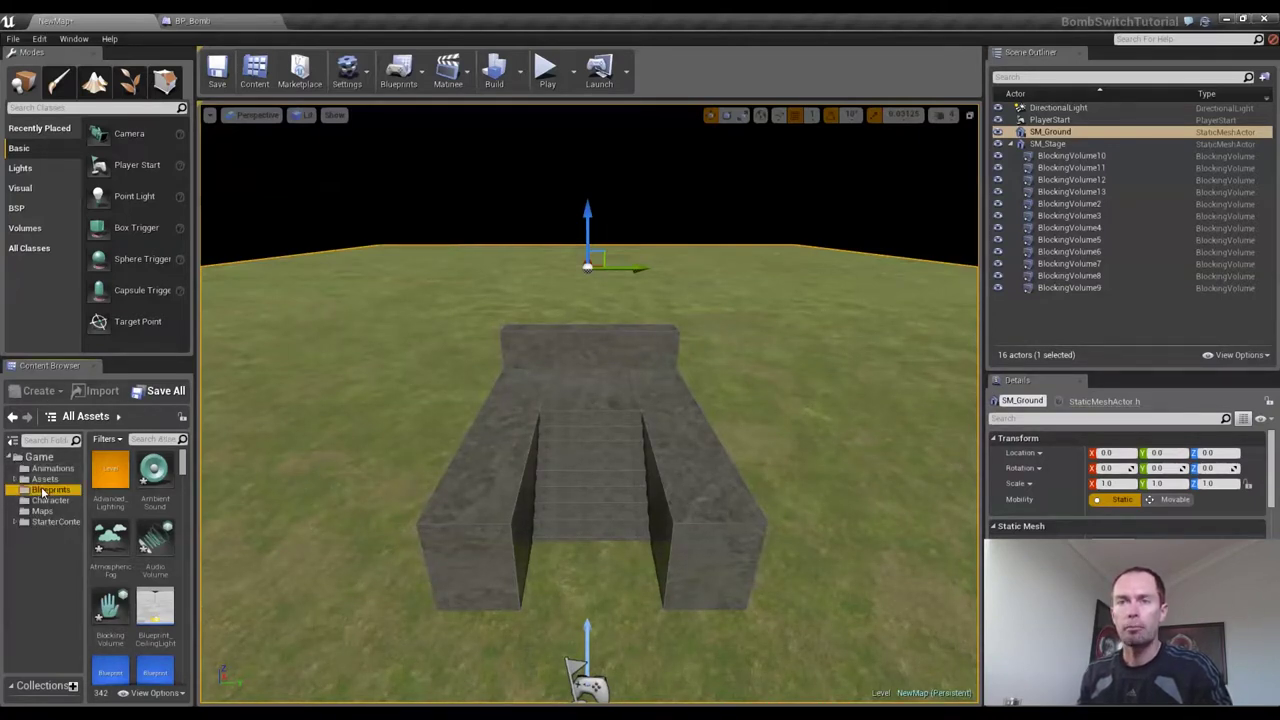
{"action": "double_click", "coordinate": [115, 490]}
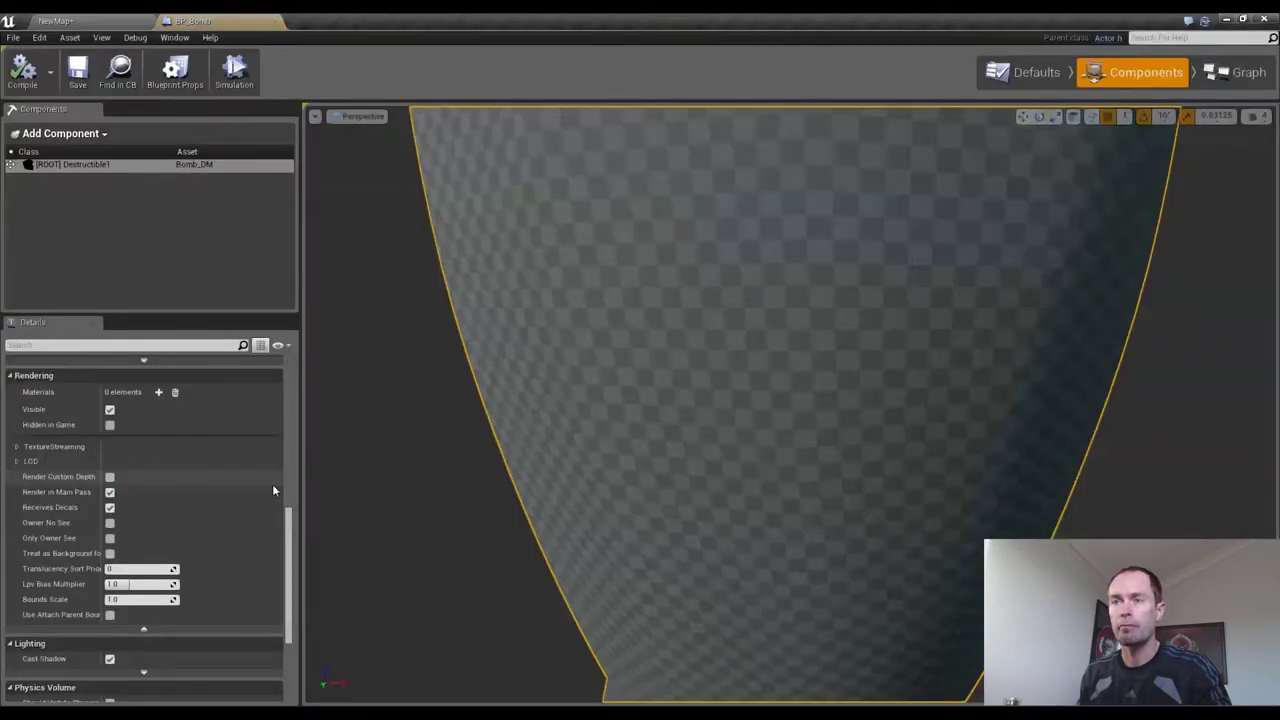
Add one empty material element to the Bomb_DM destructible component
{"action": "scroll", "coordinate": [792, 360], "scroll_direction": "up", "scroll_amount": 3}
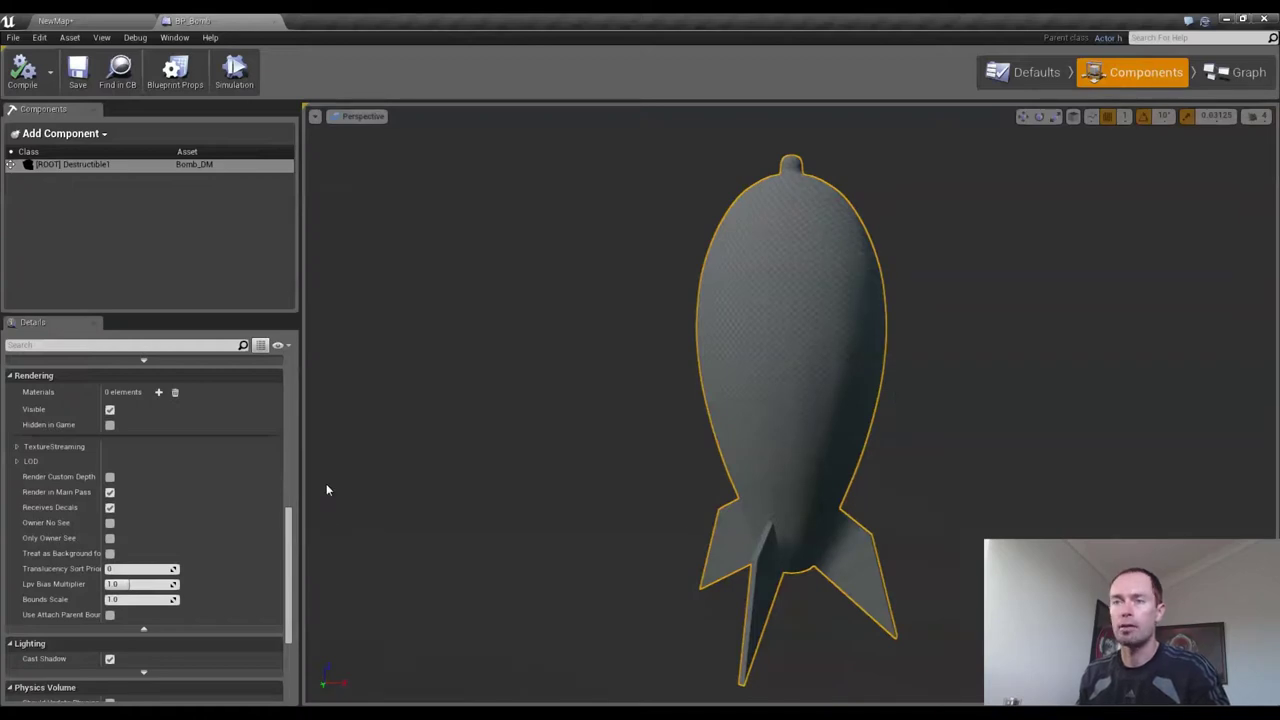
{"action": "left_click_drag", "start_coordinate": [287, 545], "coordinate": [270, 503]}
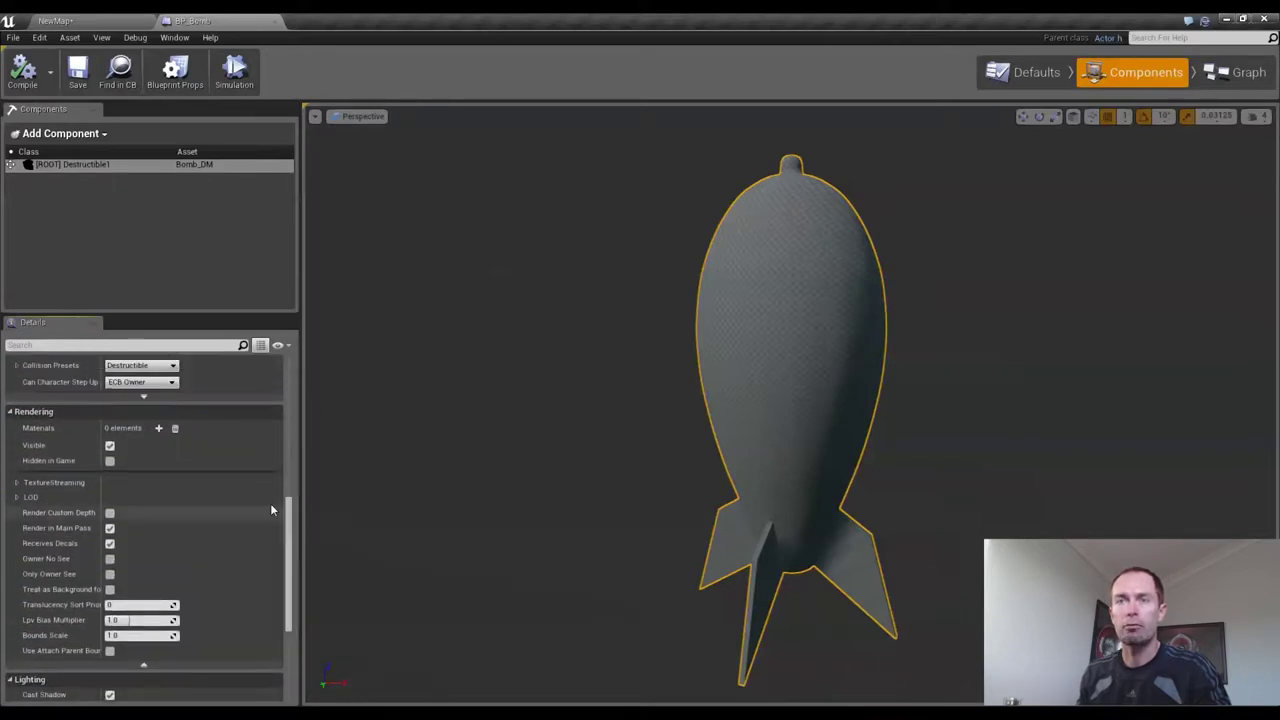
{"action": "left_click", "coordinate": [158, 429]}
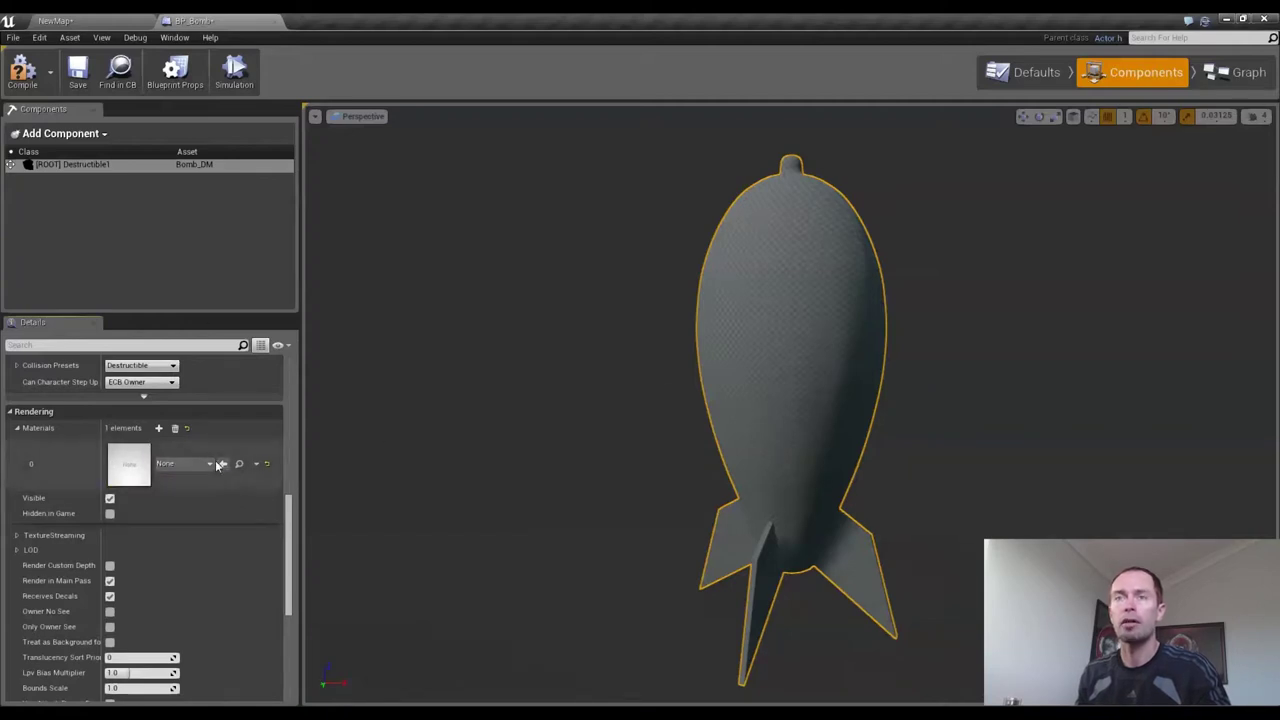
Assign M_Metal_Copper from StarterContent > Materials to the bomb's material slot 0
{"action": "left_click", "coordinate": [72, 20]}
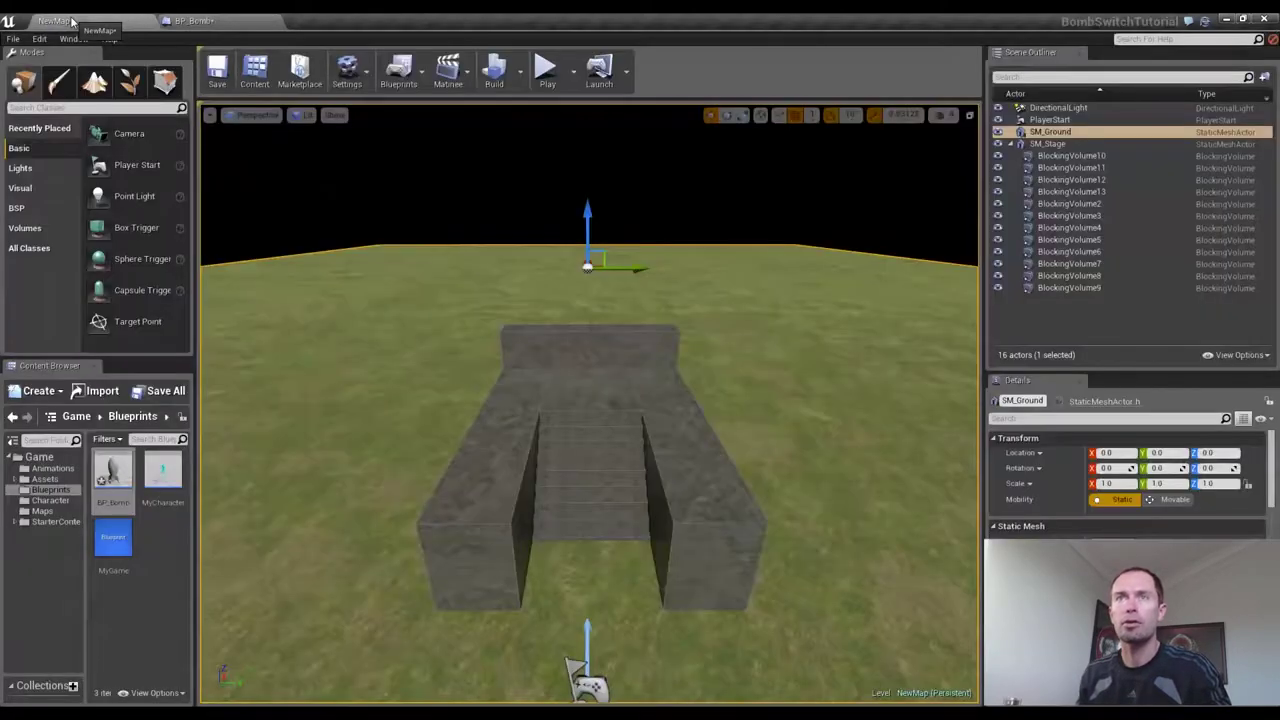
{"action": "left_click", "coordinate": [15, 525]}
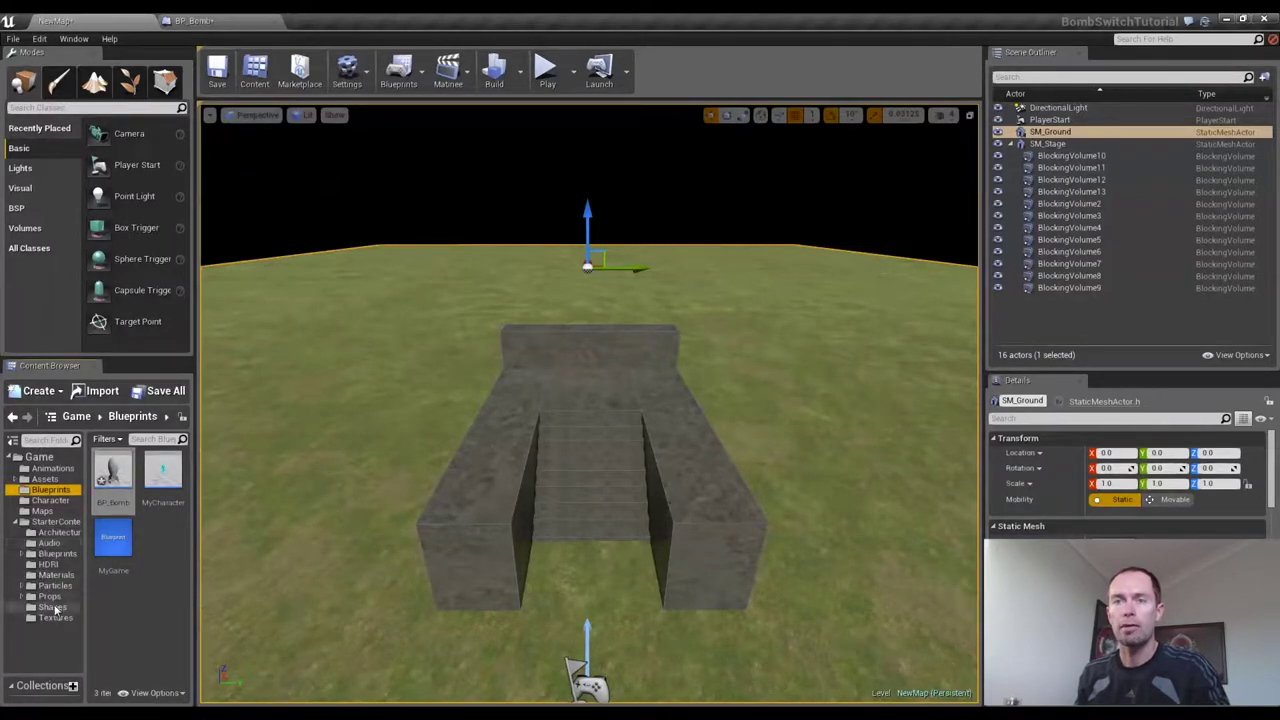
{"action": "left_click", "coordinate": [55, 575]}
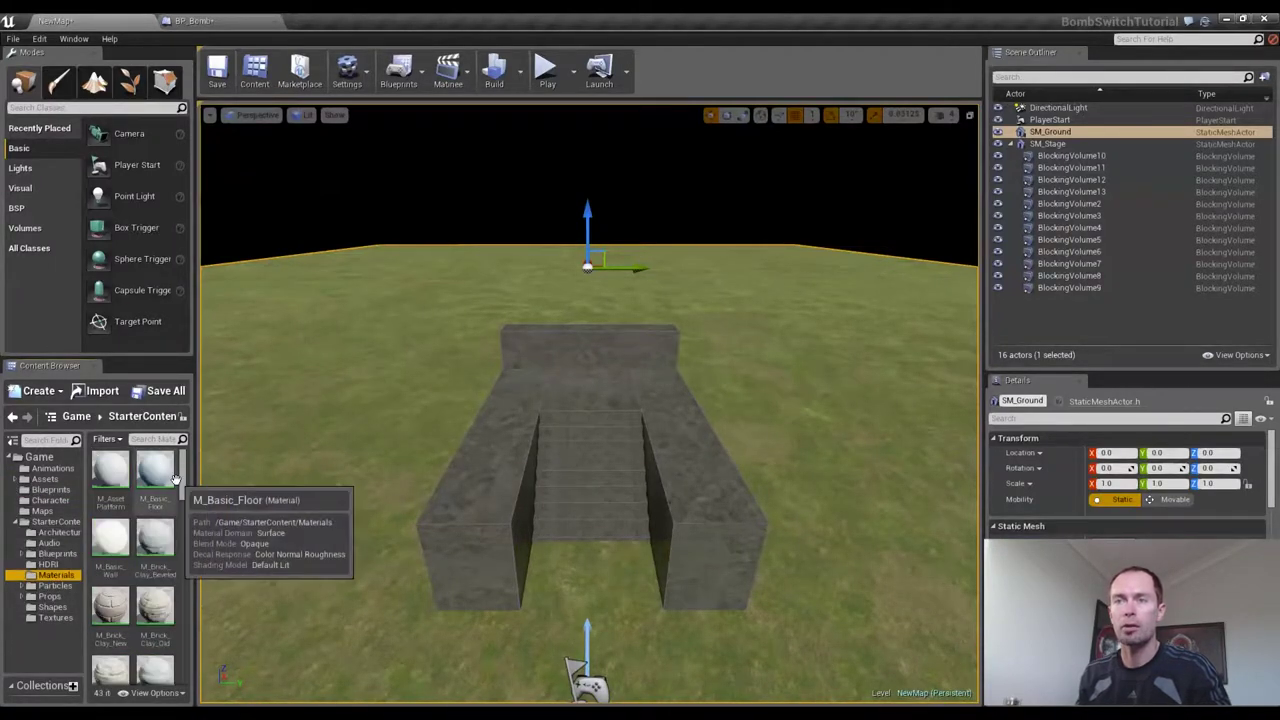
{"action": "scroll", "coordinate": [183, 490], "scroll_direction": "down", "scroll_amount": 1}
{"action": "scroll", "coordinate": [183, 500], "scroll_direction": "down", "scroll_amount": 8}
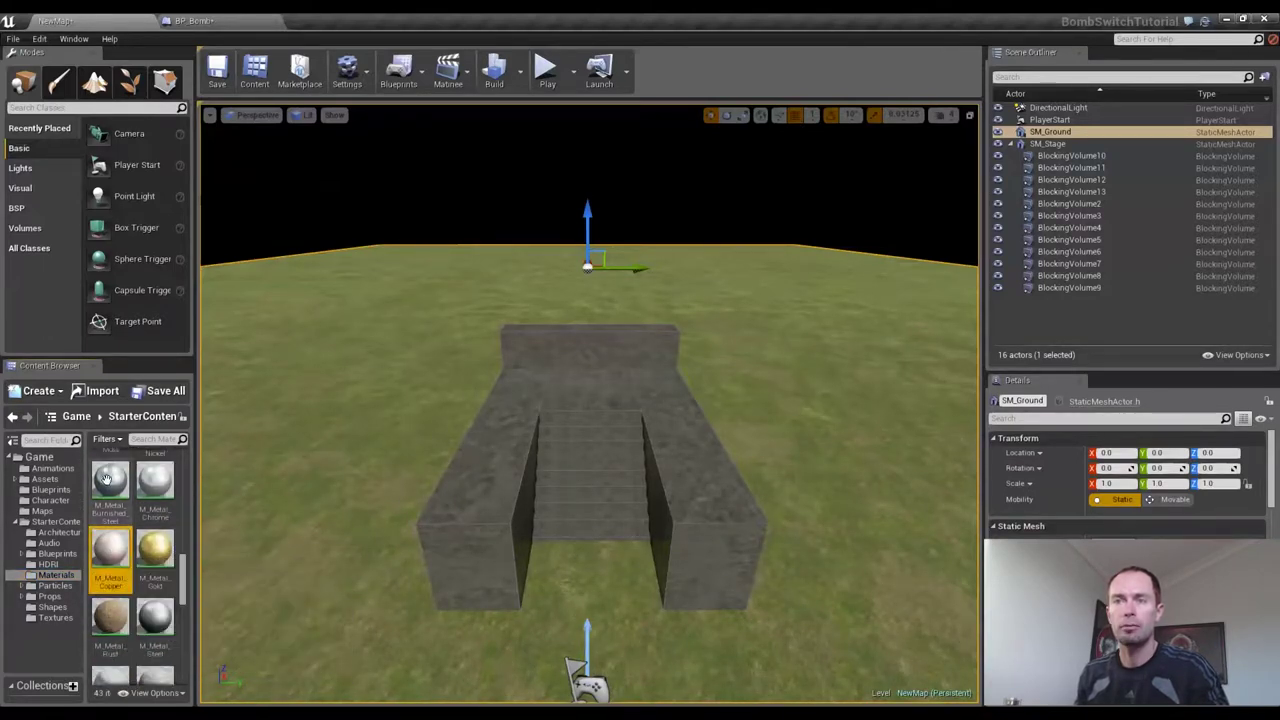
{"action": "left_click", "coordinate": [200, 20]}
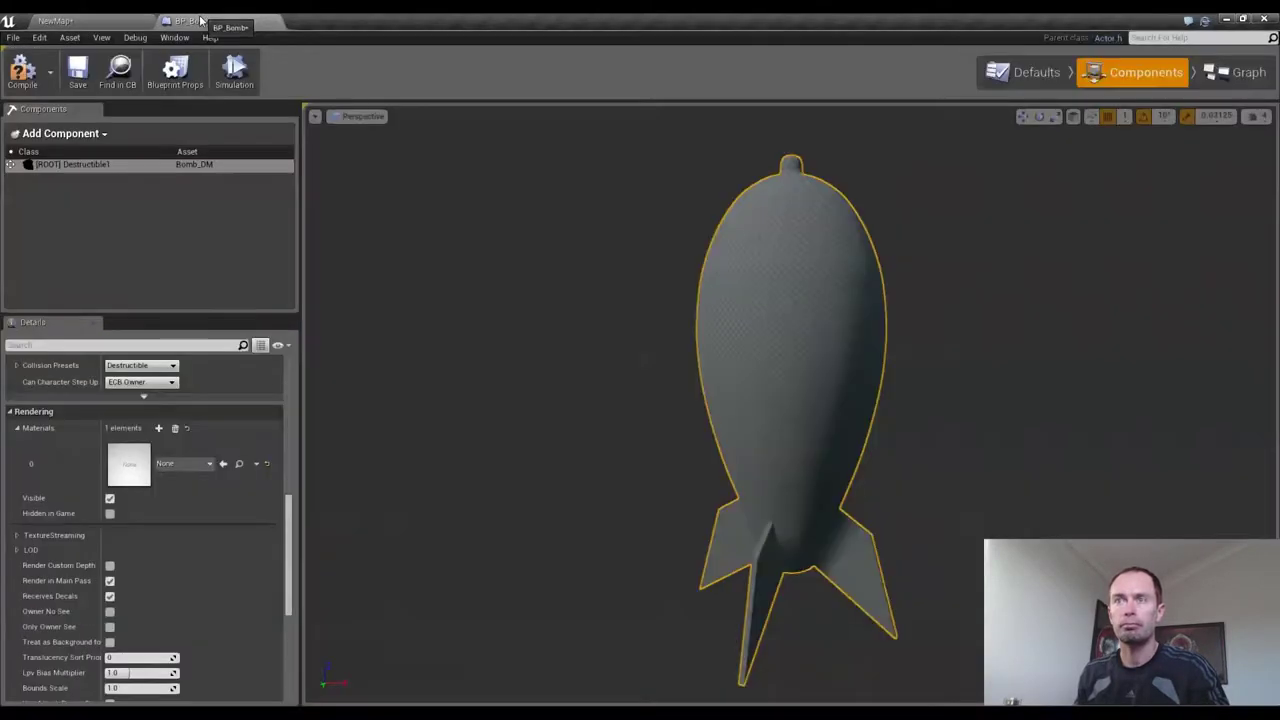
{"action": "left_click", "coordinate": [223, 463]}
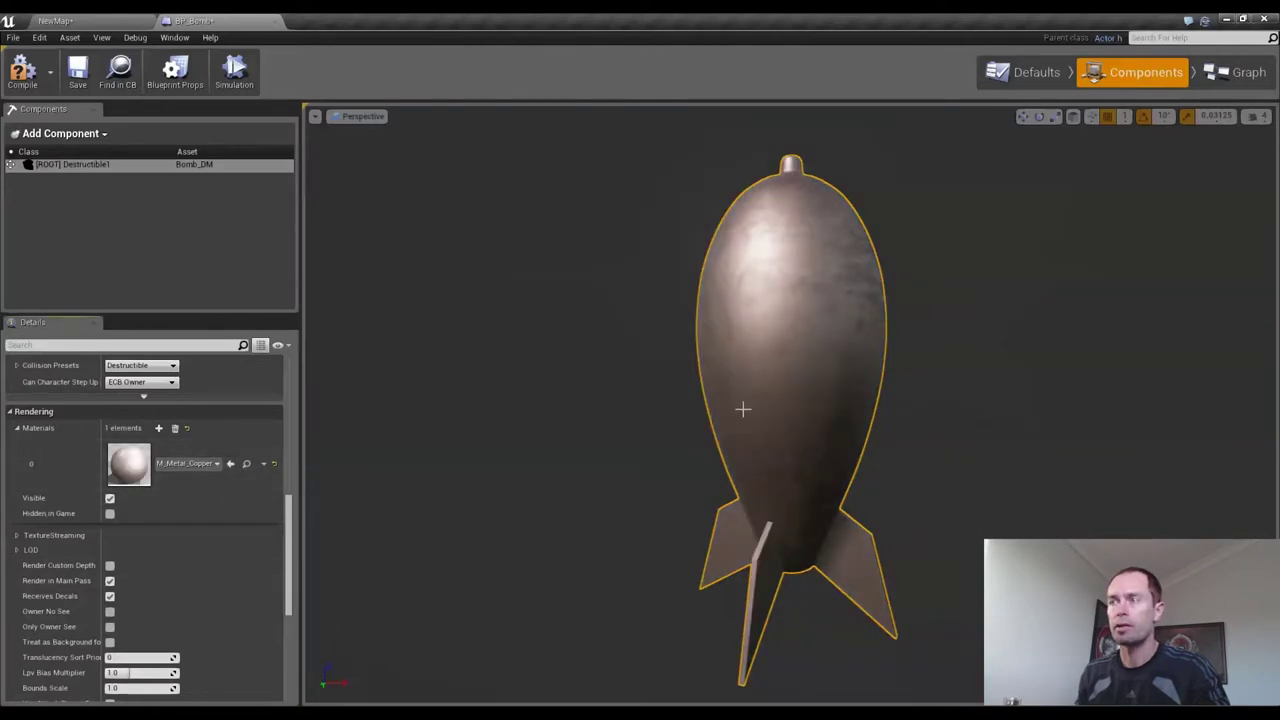
Compile and save BP_Bomb, then close it to return to the NewMap level
{"action": "left_click", "coordinate": [22, 70]}
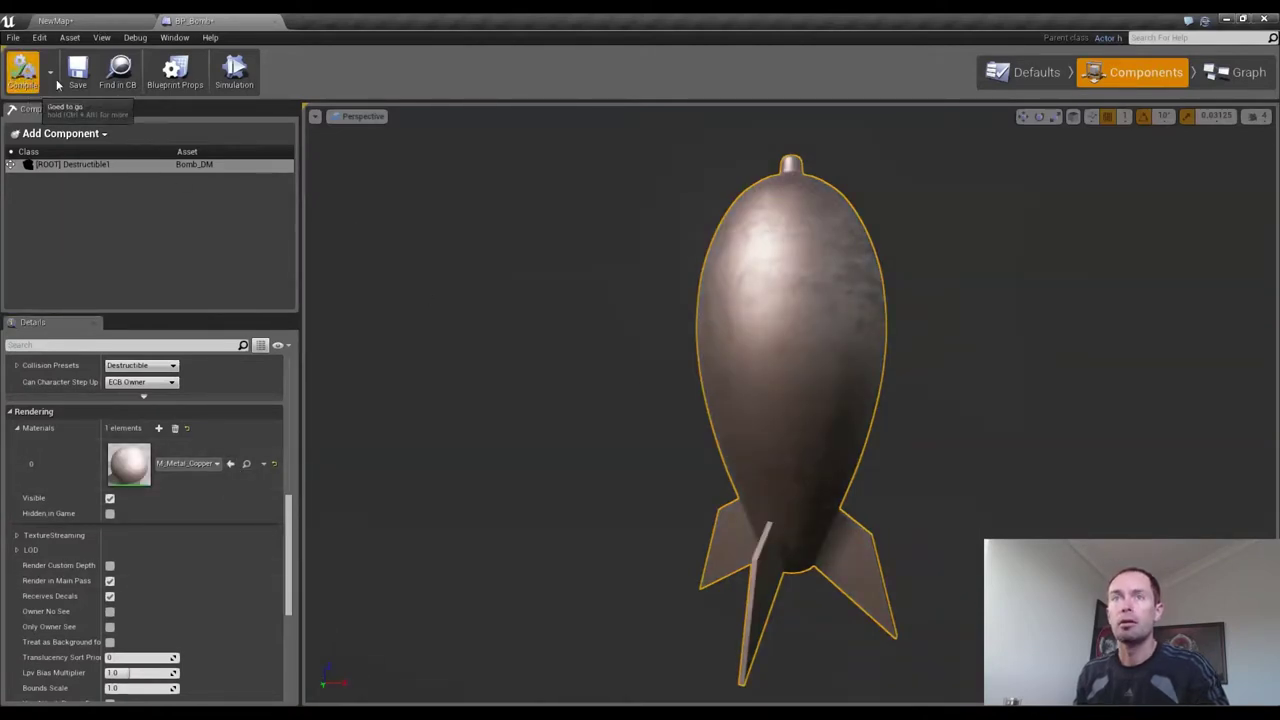
{"action": "left_click", "coordinate": [79, 75]}
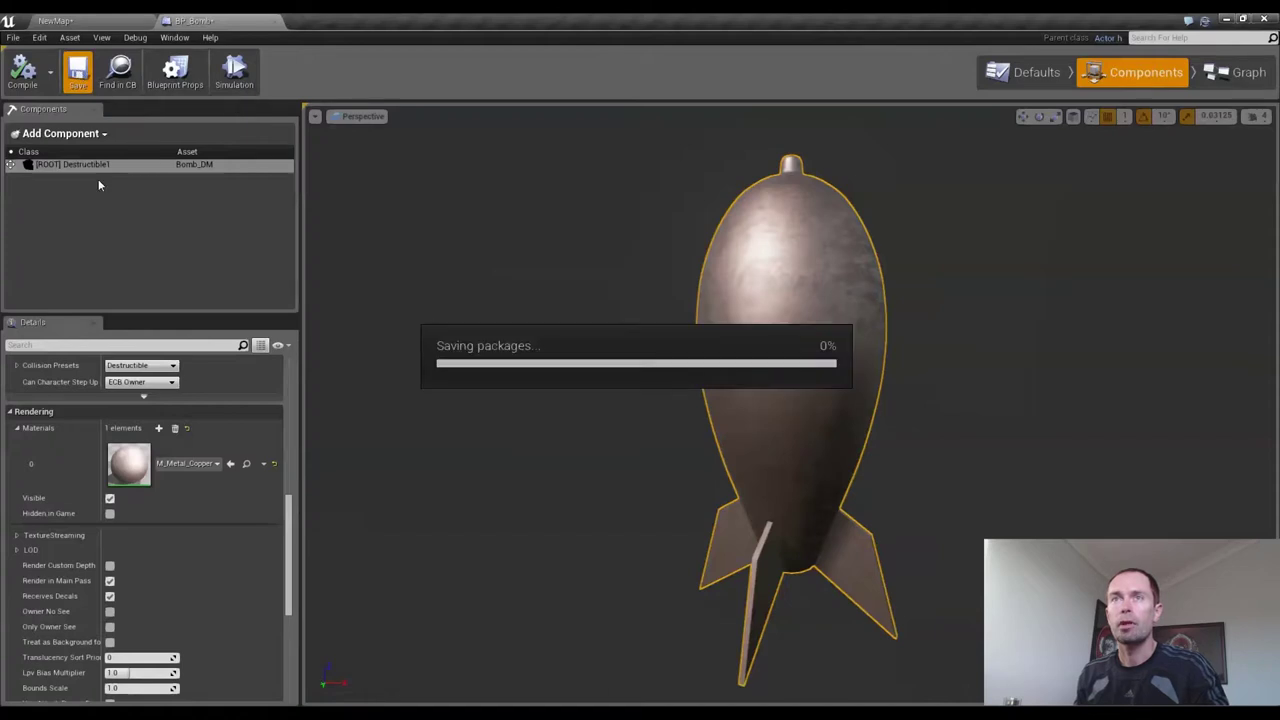
{"action": "left_click", "coordinate": [275, 24]}
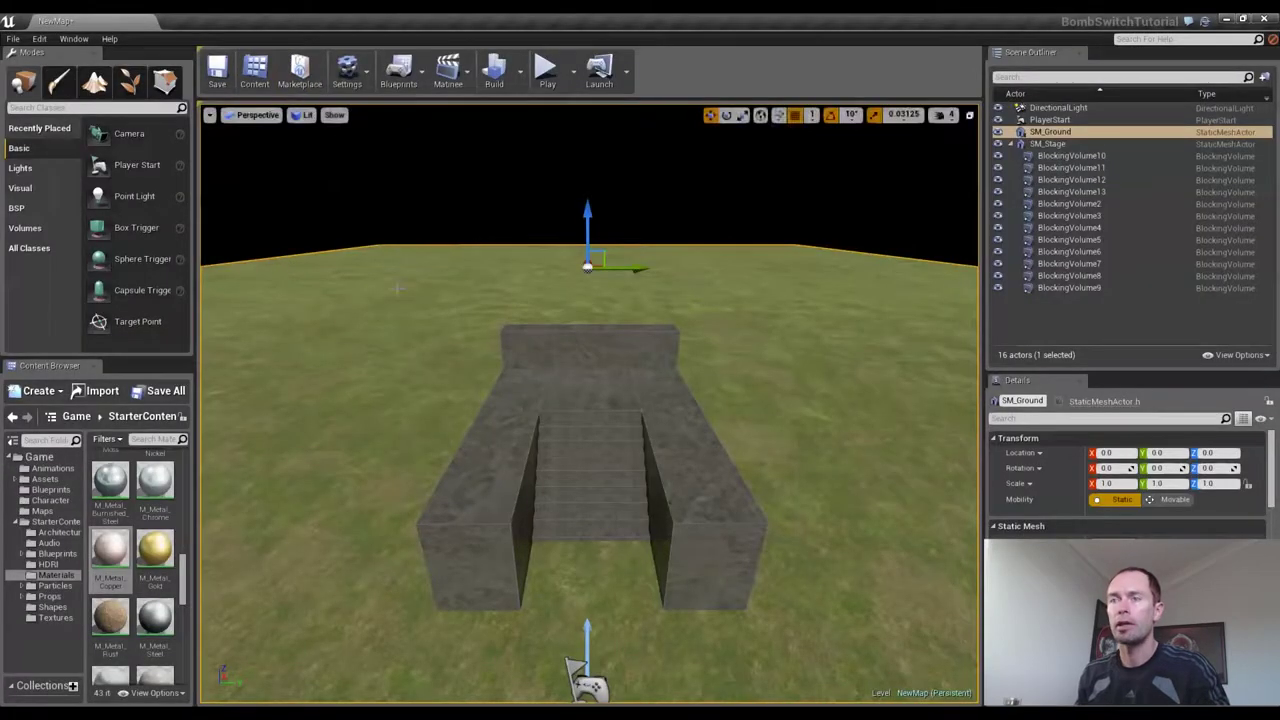
Copy M_Rock_Marble_Polished from StarterContent Materials into Game/Assets/Materials and open that folder
{"action": "scroll", "coordinate": [640, 505], "scroll_direction": "up", "scroll_amount": 5}
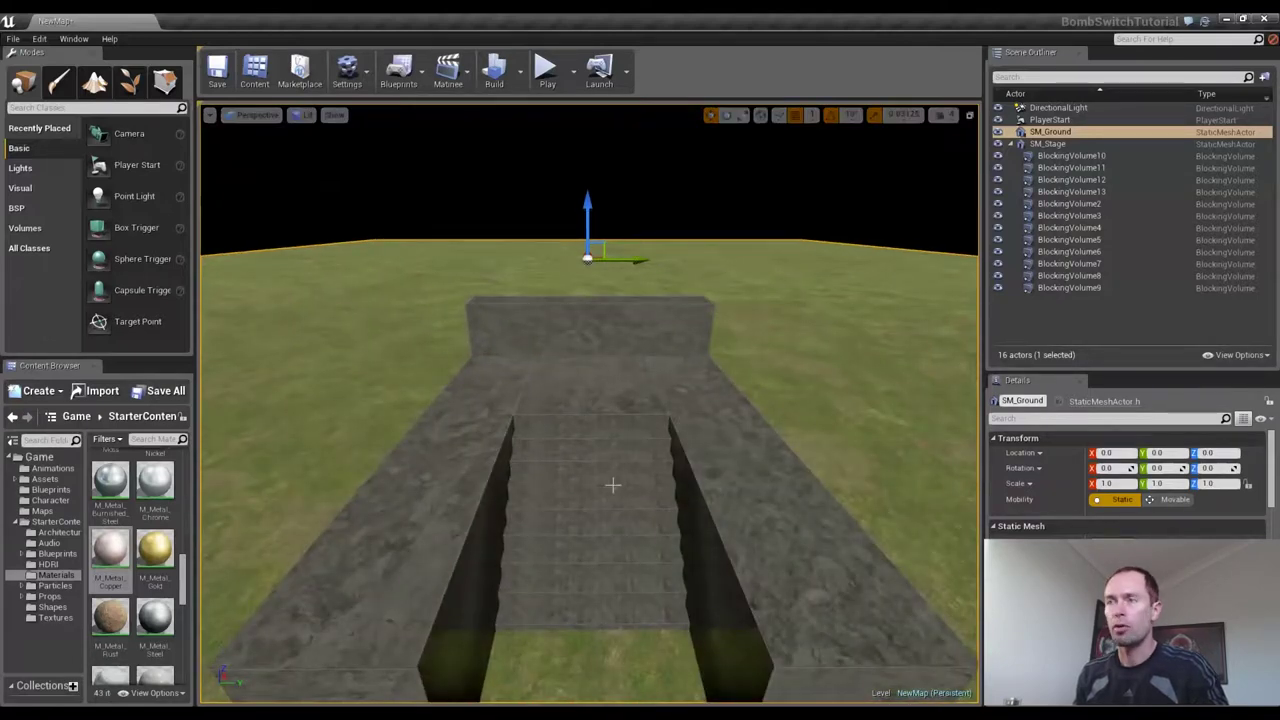
{"action": "left_click_drag", "start_coordinate": [582, 432], "coordinate": [560, 492], "text": "alt"}
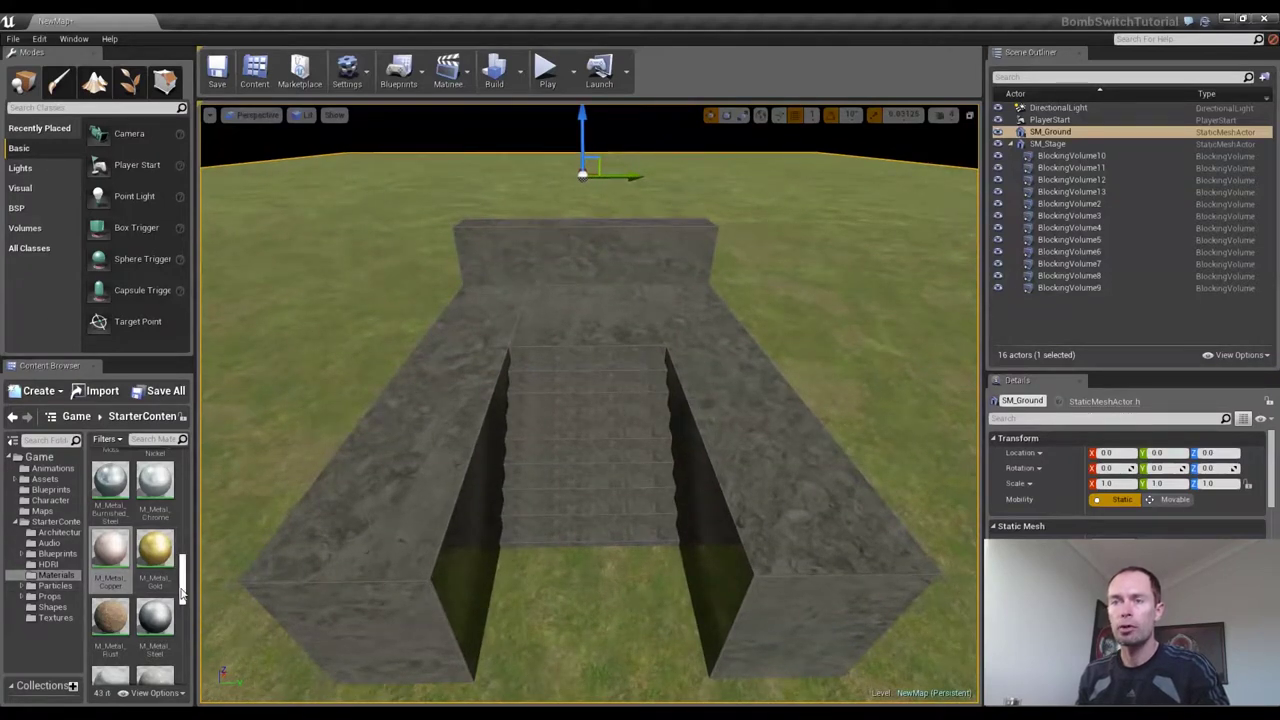
{"action": "left_click_drag", "start_coordinate": [184, 572], "coordinate": [182, 594]}
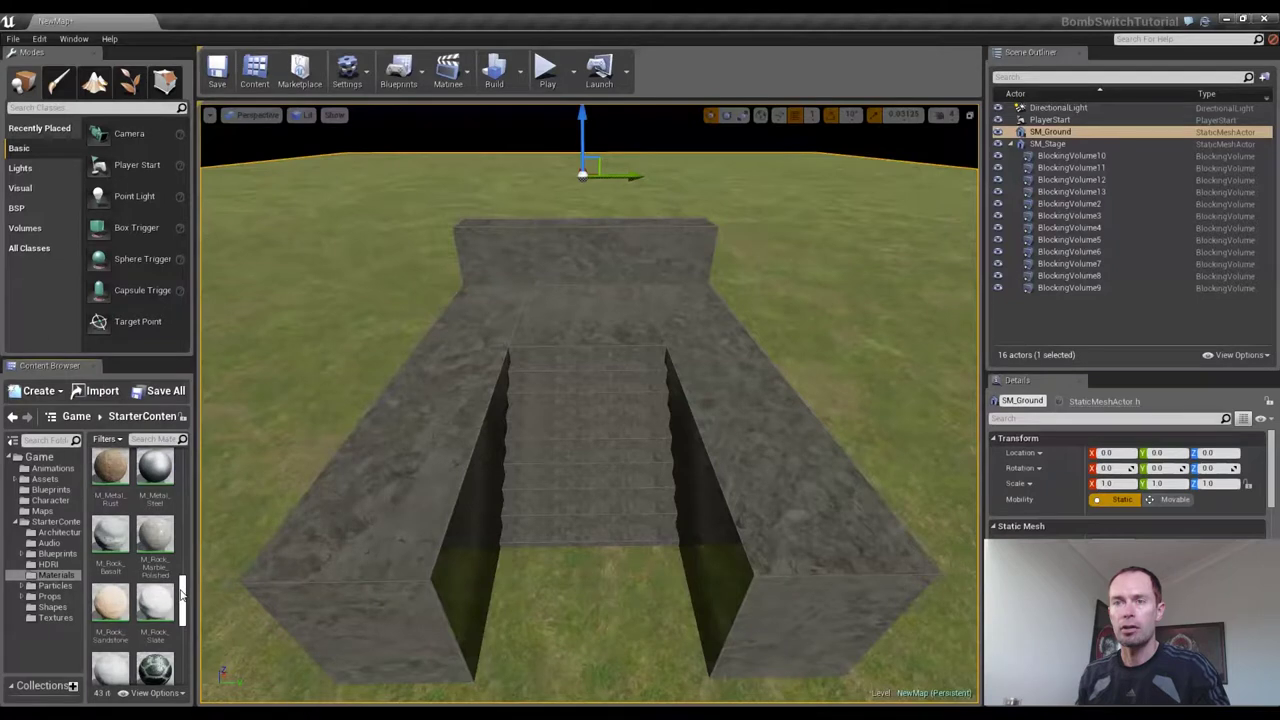
{"action": "left_click", "coordinate": [155, 540]}
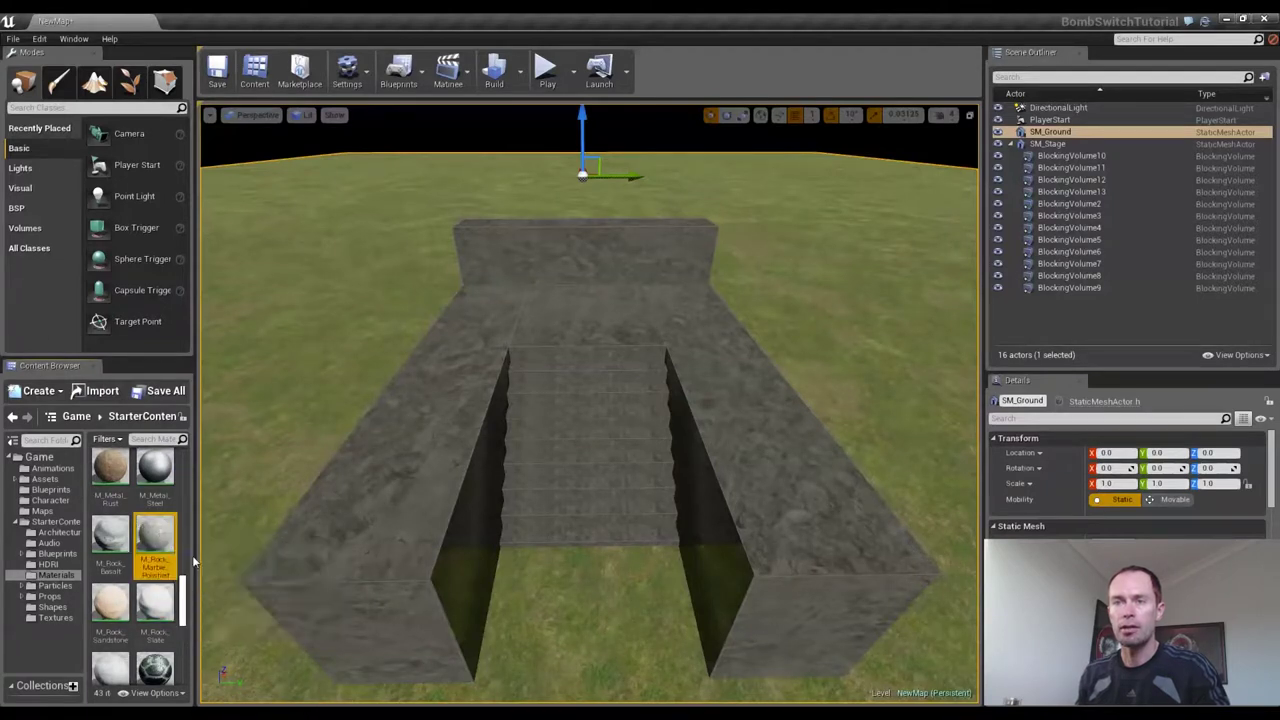
{"action": "left_click", "coordinate": [16, 480]}
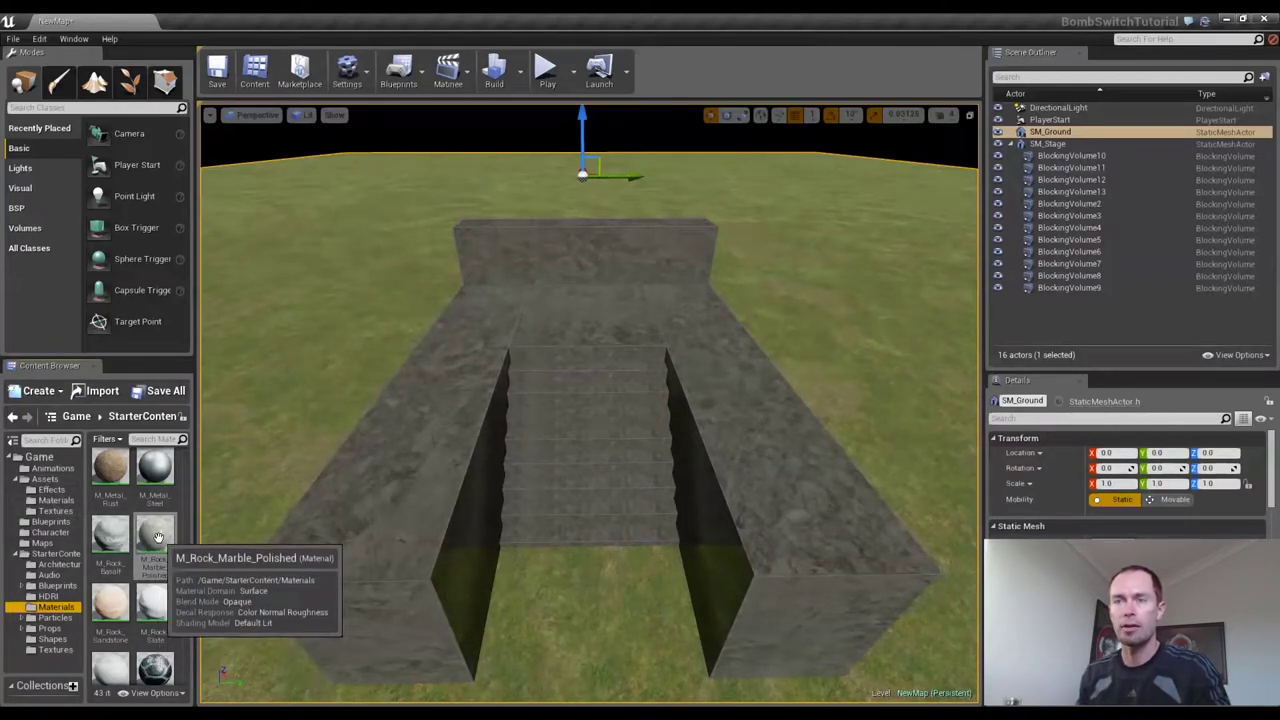
{"action": "left_click_drag", "start_coordinate": [157, 538], "coordinate": [53, 505]}
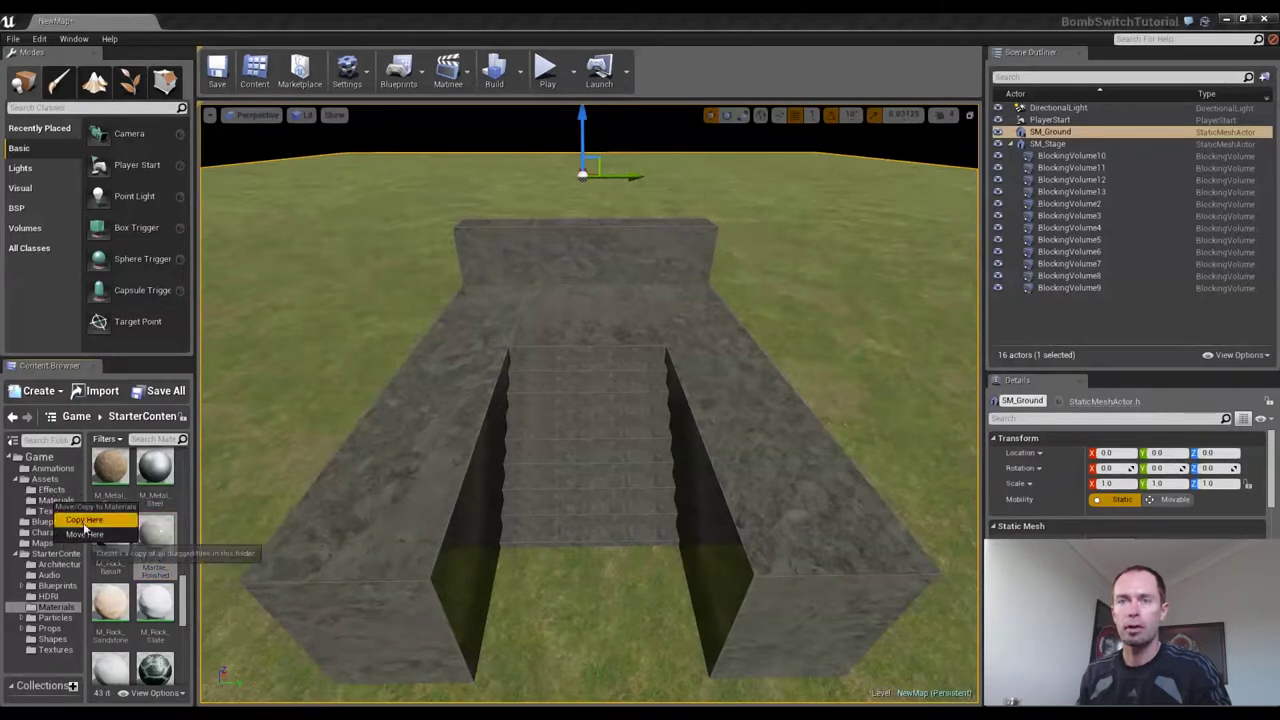
{"action": "left_click", "coordinate": [86, 522]}
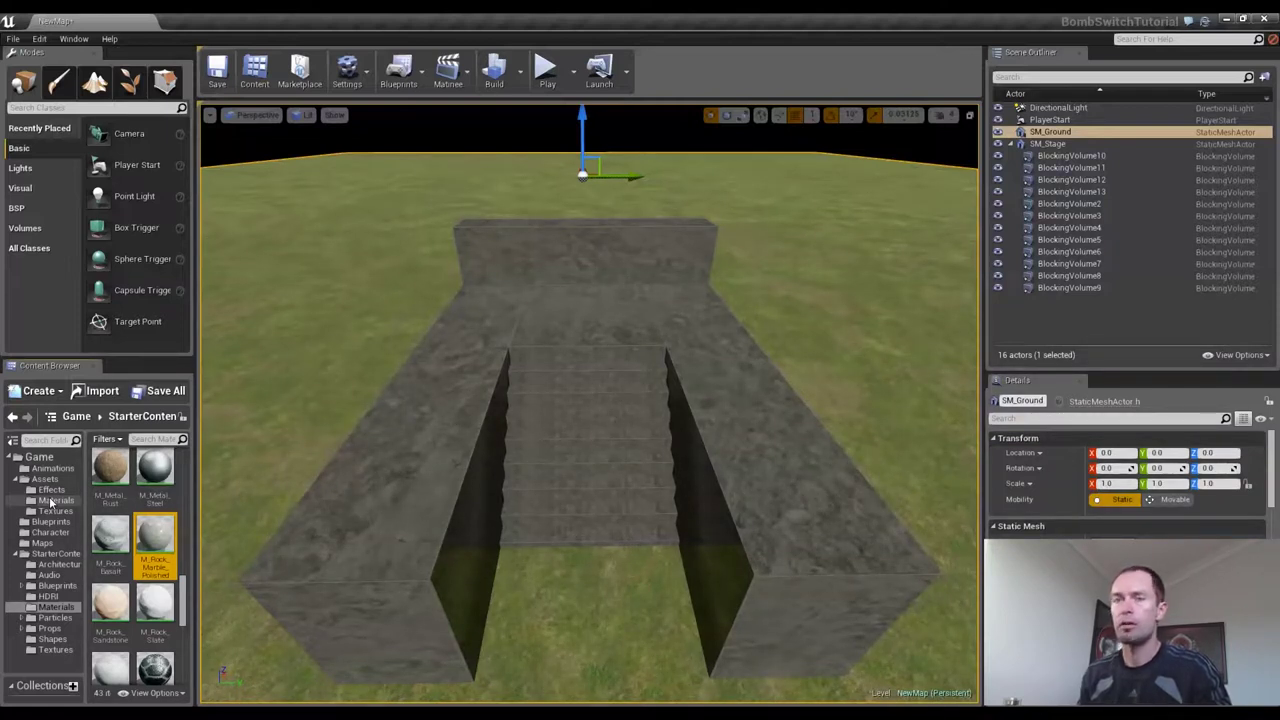
{"action": "left_click", "coordinate": [52, 499]}
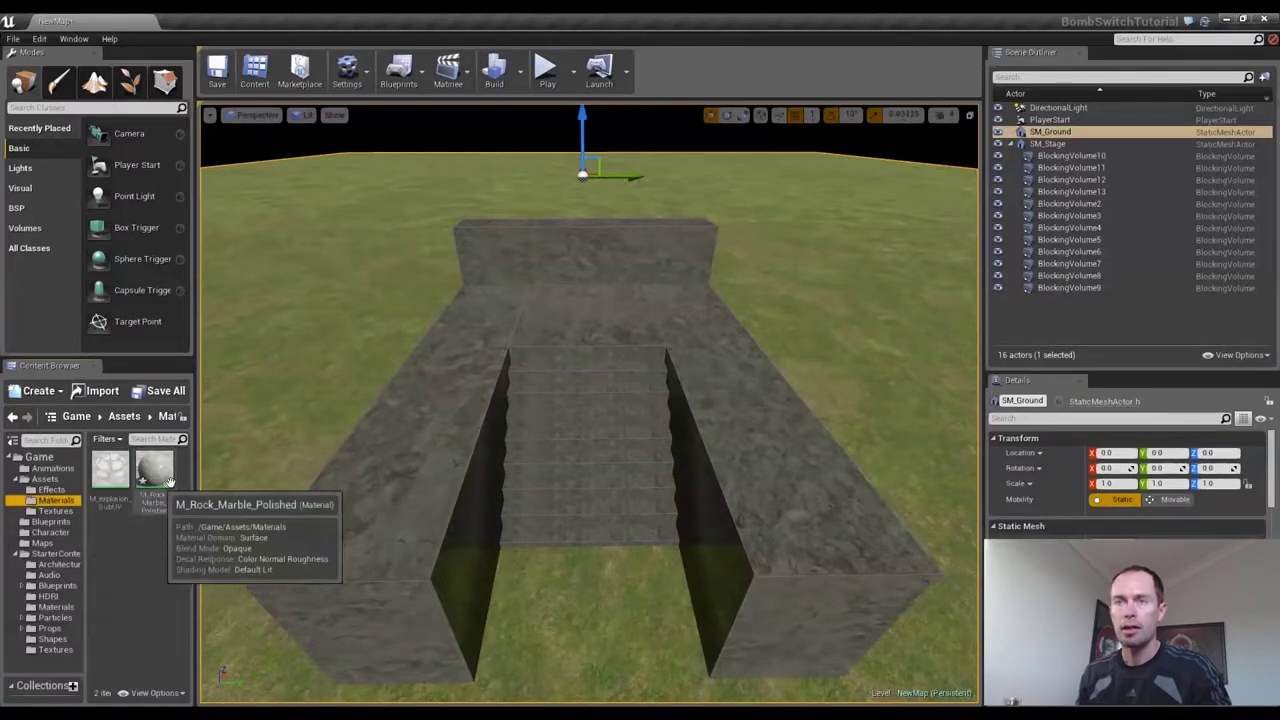
Open the copied M_Rock_Marble_Polished in the Material Editor, framing the nodes feeding the output
{"action": "double_click", "coordinate": [155, 470]}
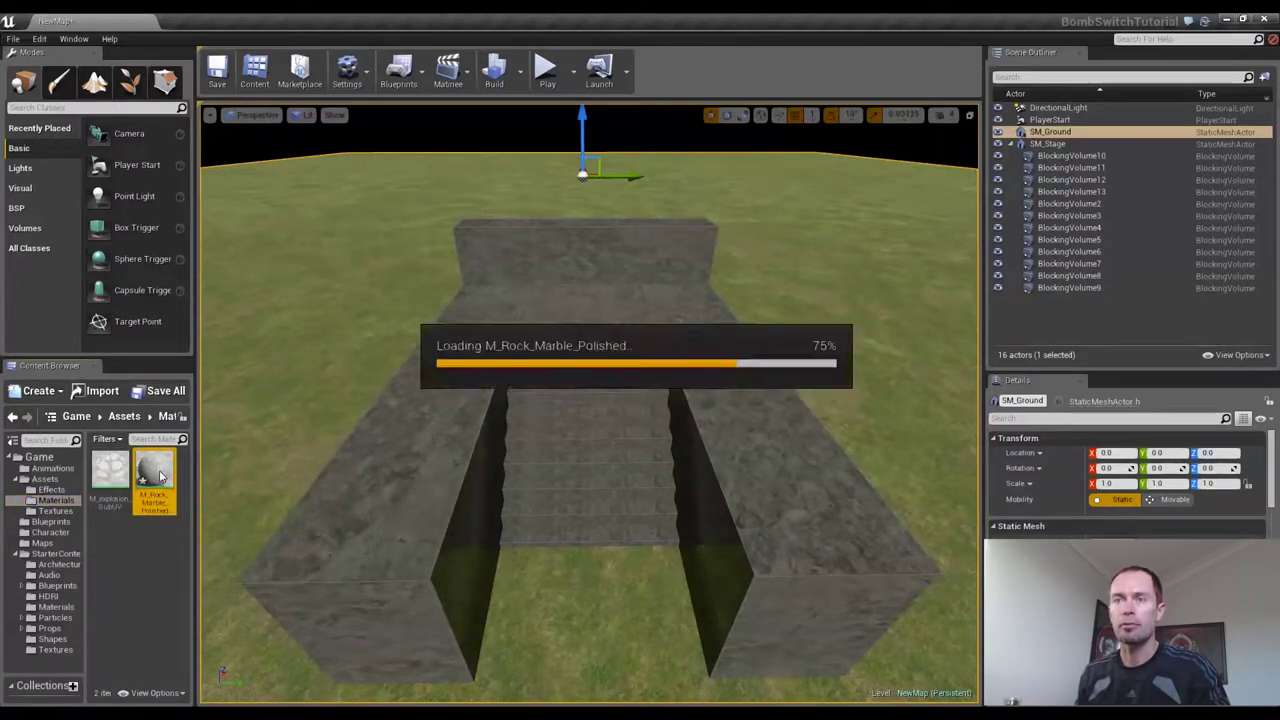
{"action": "scroll", "coordinate": [487, 337], "scroll_direction": "down", "scroll_amount": 5}
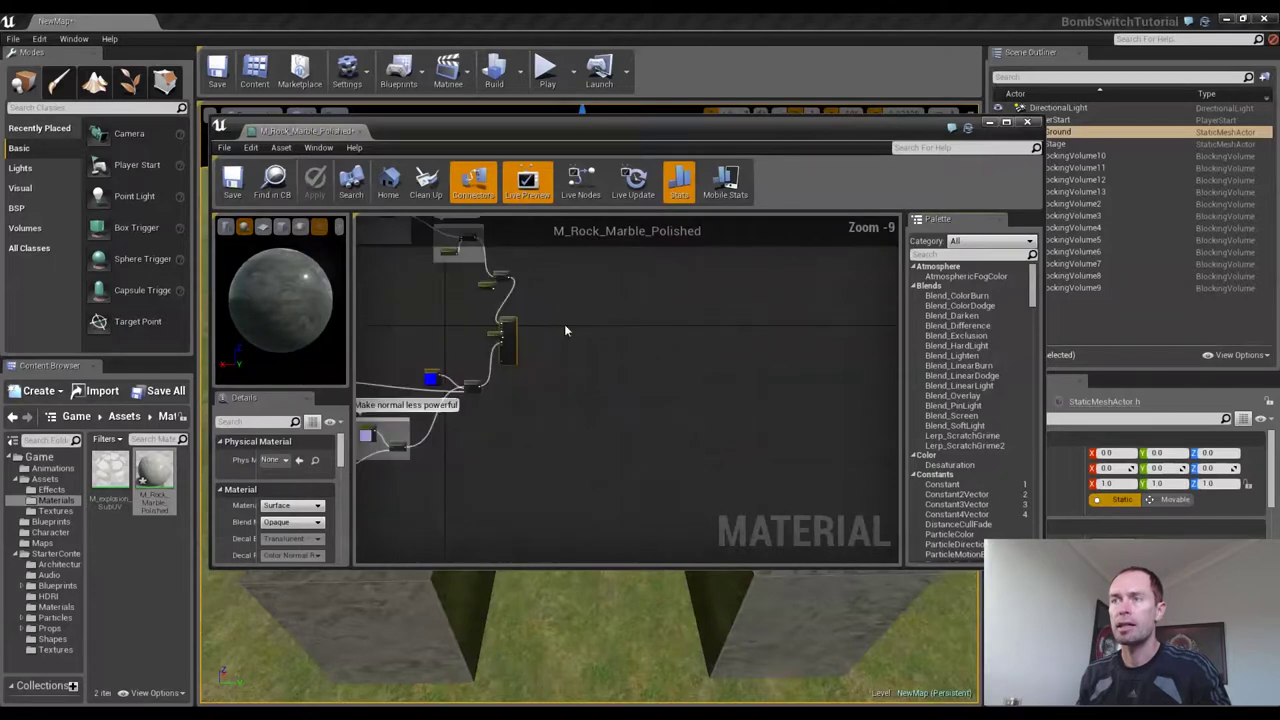
{"action": "scroll", "coordinate": [800, 412], "scroll_direction": "down", "scroll_amount": 6}
{"action": "right_click_drag", "start_coordinate": [640, 395], "coordinate": [690, 407]}
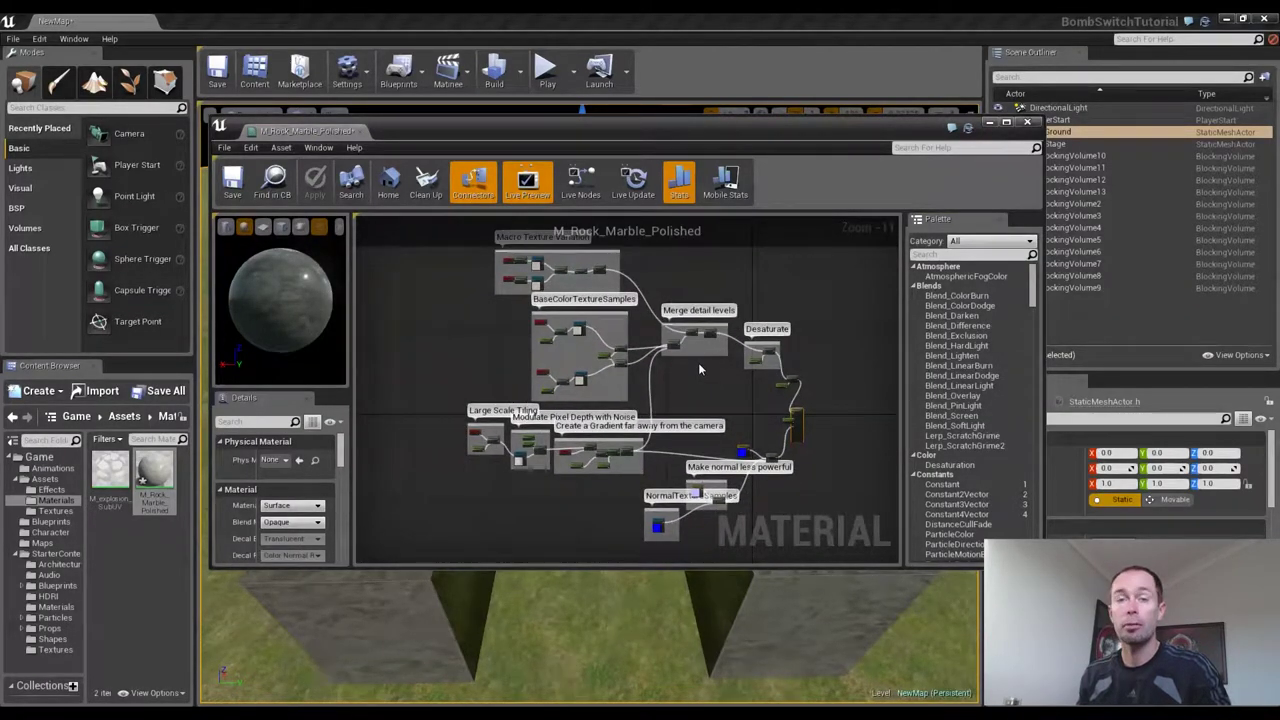
{"action": "scroll", "coordinate": [746, 393], "scroll_direction": "up", "scroll_amount": 9}
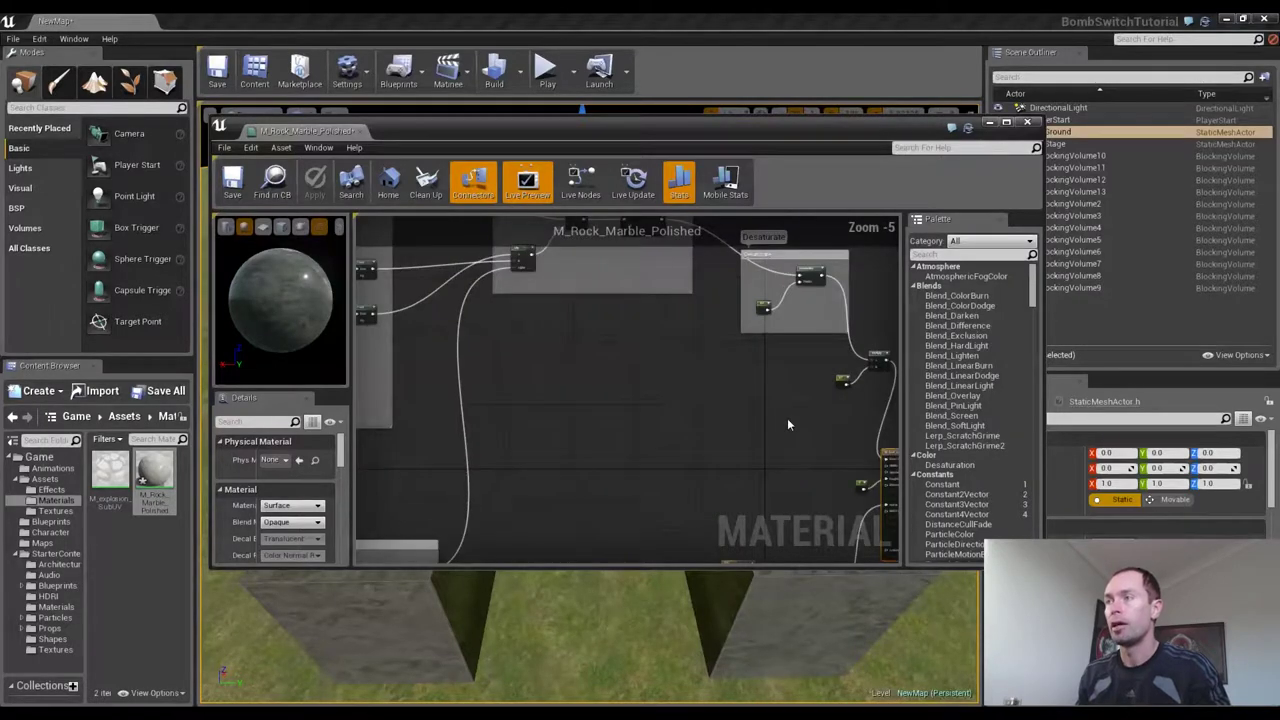
{"action": "right_click_drag", "start_coordinate": [812, 410], "coordinate": [535, 370]}
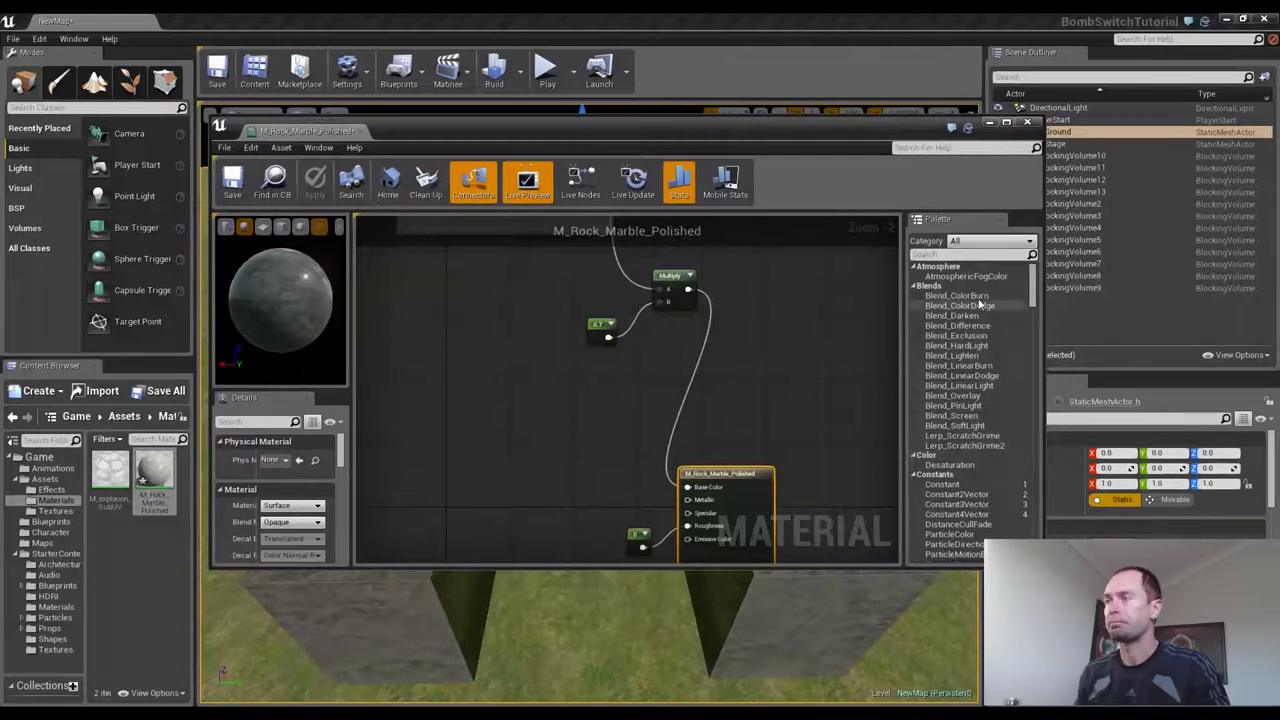
{"action": "left_click_drag", "start_coordinate": [952, 396], "coordinate": [530, 435]}
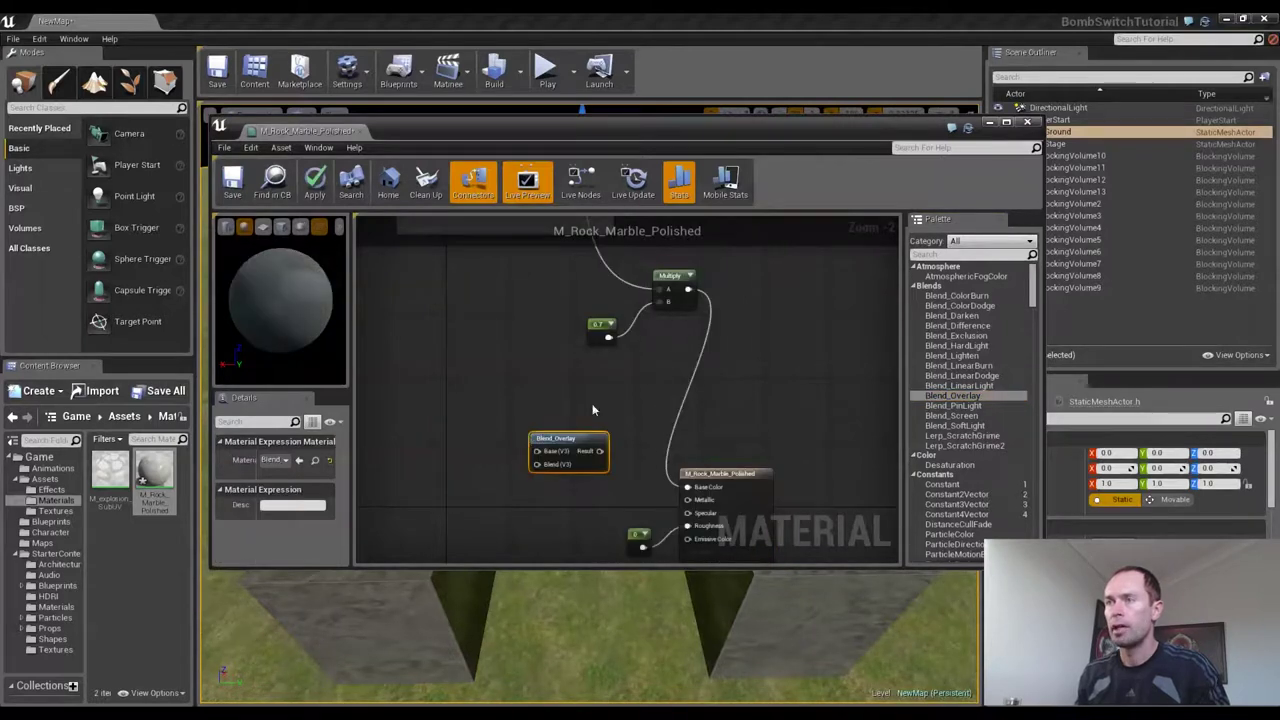
{"action": "left_click_drag", "start_coordinate": [689, 290], "coordinate": [538, 454]}
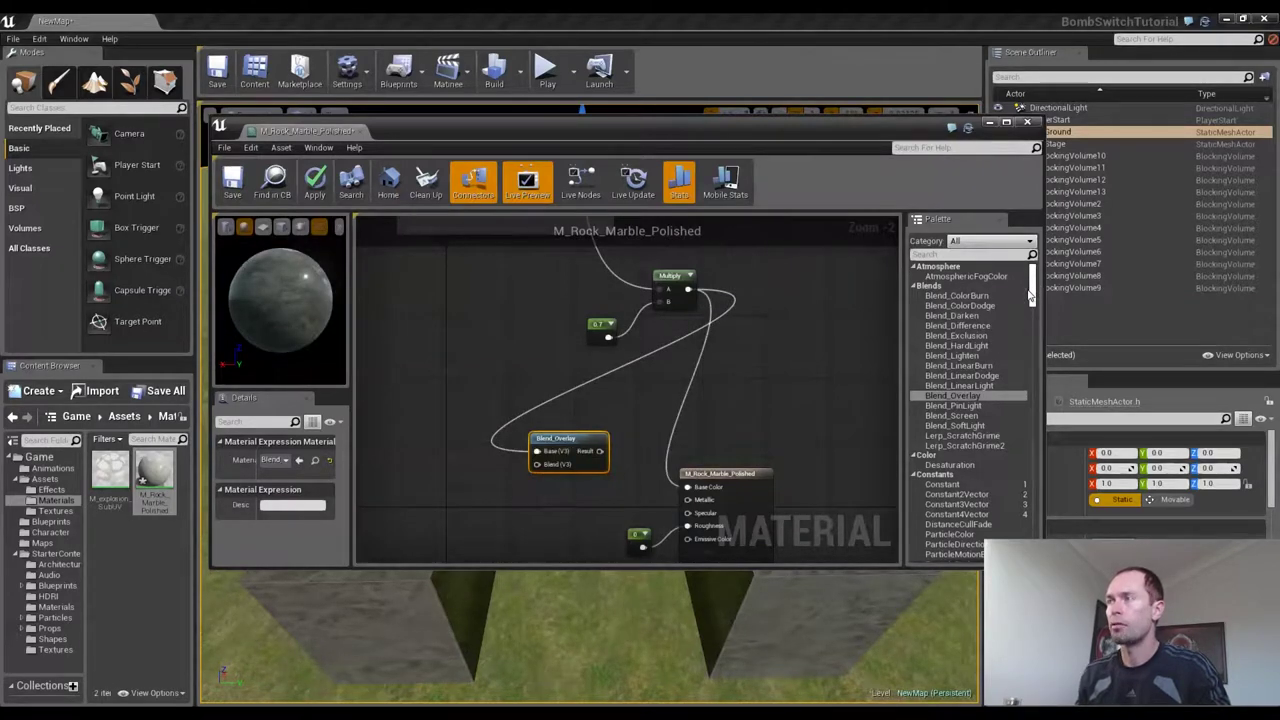
{"action": "mouse_move", "coordinate": [1032, 287]}
{"action": "left_mouse_down"}
{"action": "mouse_move", "coordinate": [1041, 447]}
{"action": "mouse_move", "coordinate": [1038, 437]}
{"action": "left_mouse_up"}
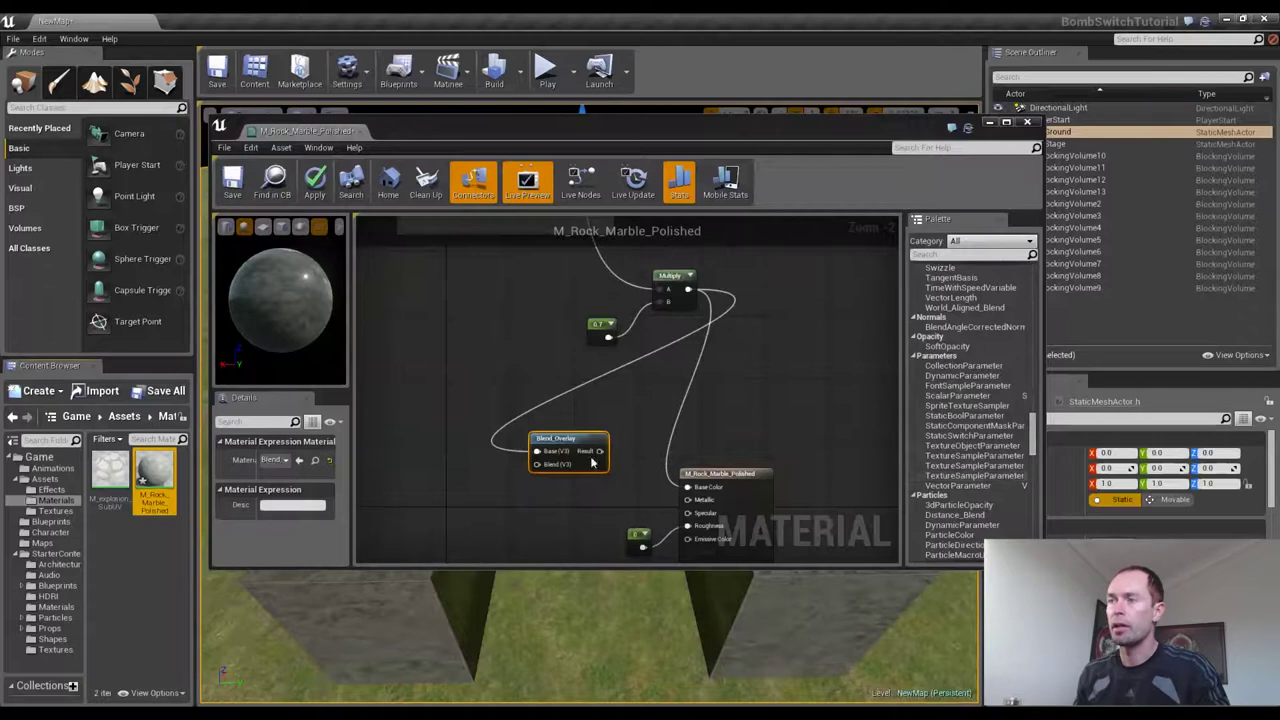
Wire a new Colour vector parameter into Blend_Overlay's Blend input and Result into Base Color
{"action": "left_click", "coordinate": [450, 493]}
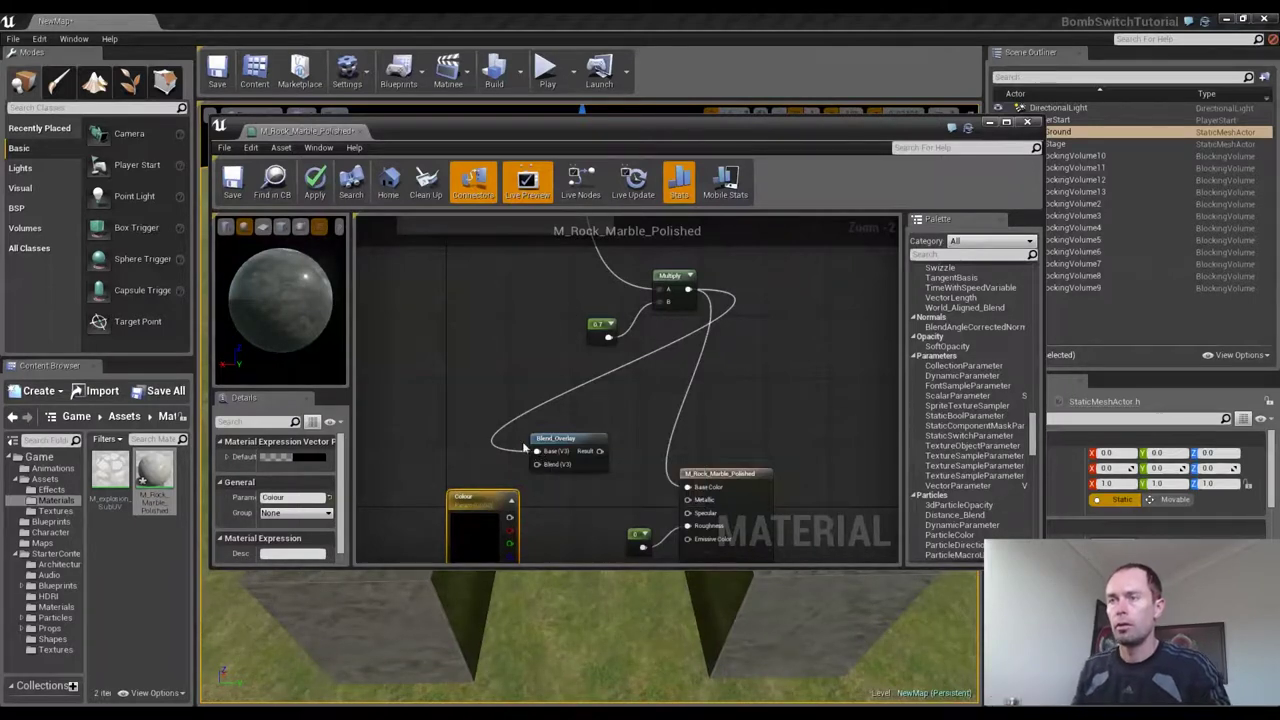
{"action": "left_click_drag", "start_coordinate": [510, 517], "coordinate": [537, 466]}
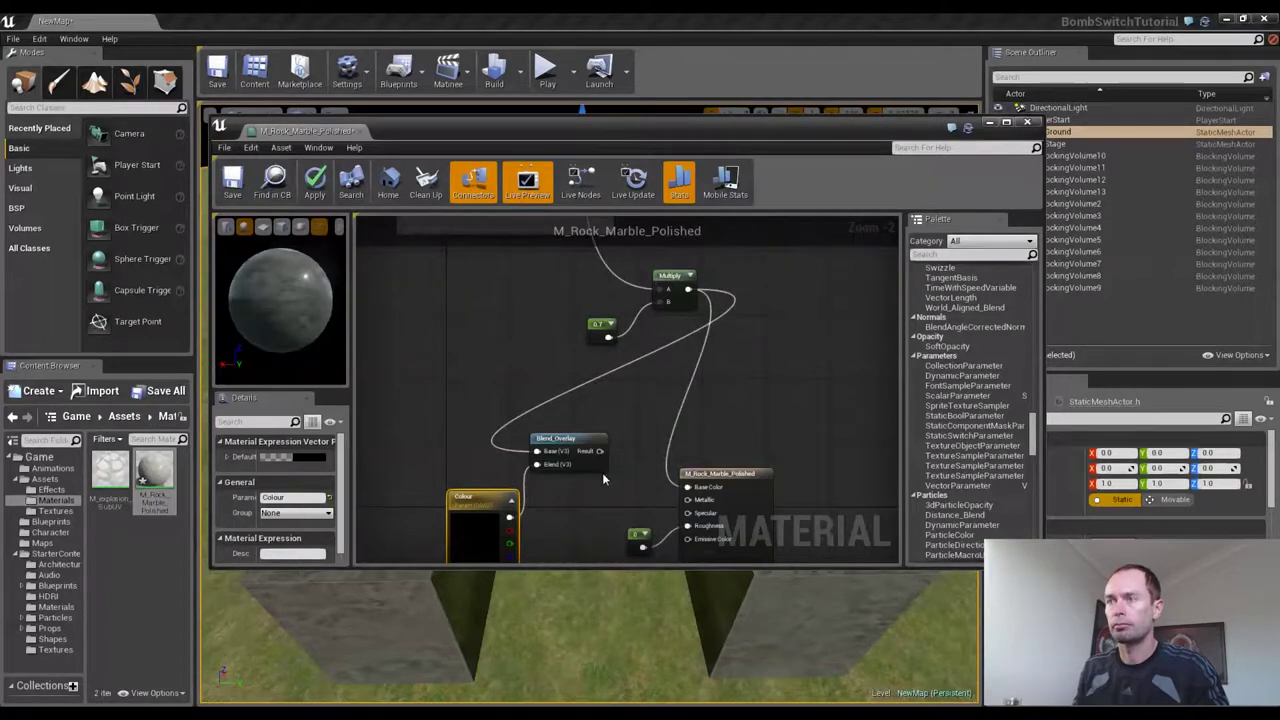
{"action": "left_click_drag", "start_coordinate": [601, 453], "coordinate": [687, 487]}
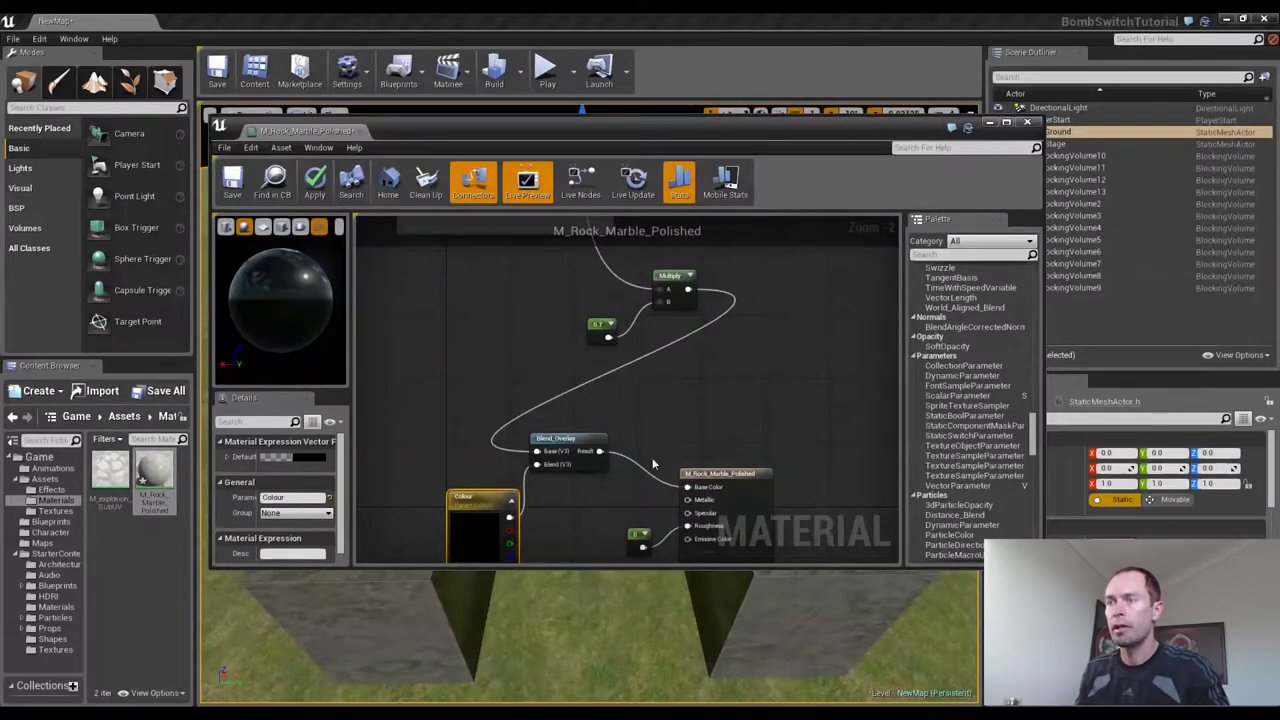
{"action": "right_click_drag", "start_coordinate": [653, 463], "coordinate": [773, 348]}
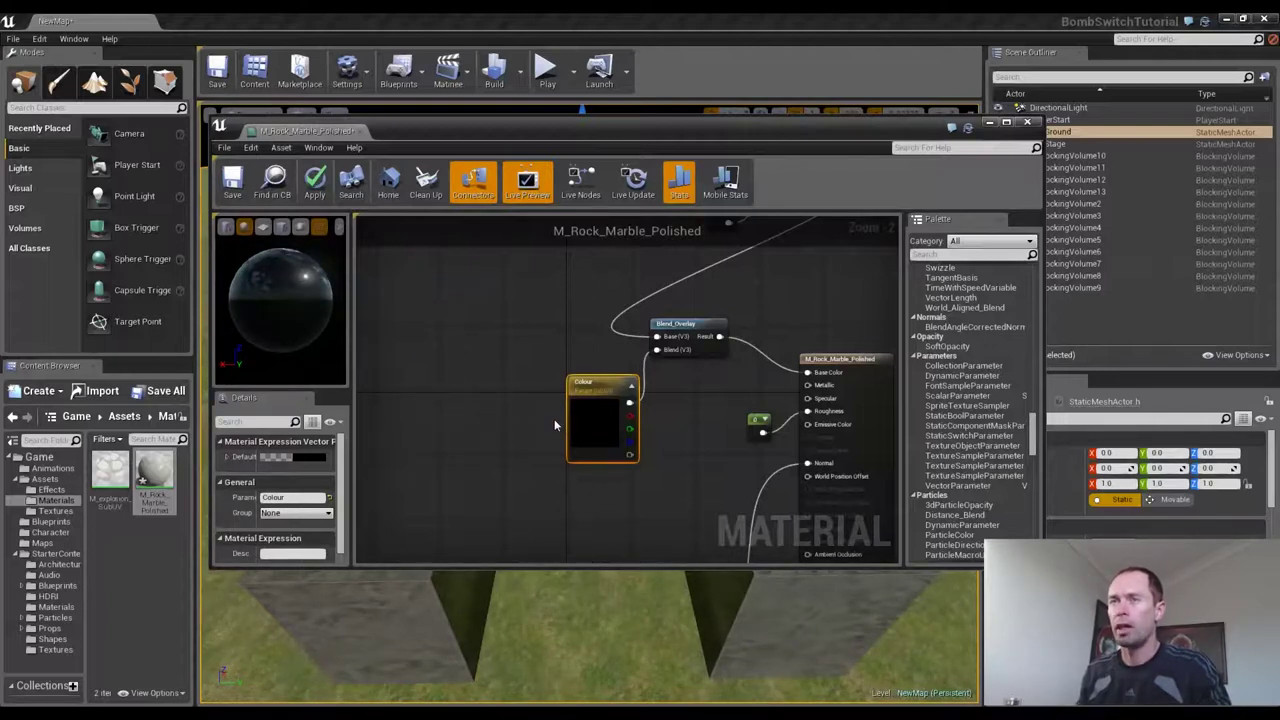
{"action": "double_click", "coordinate": [606, 426]}
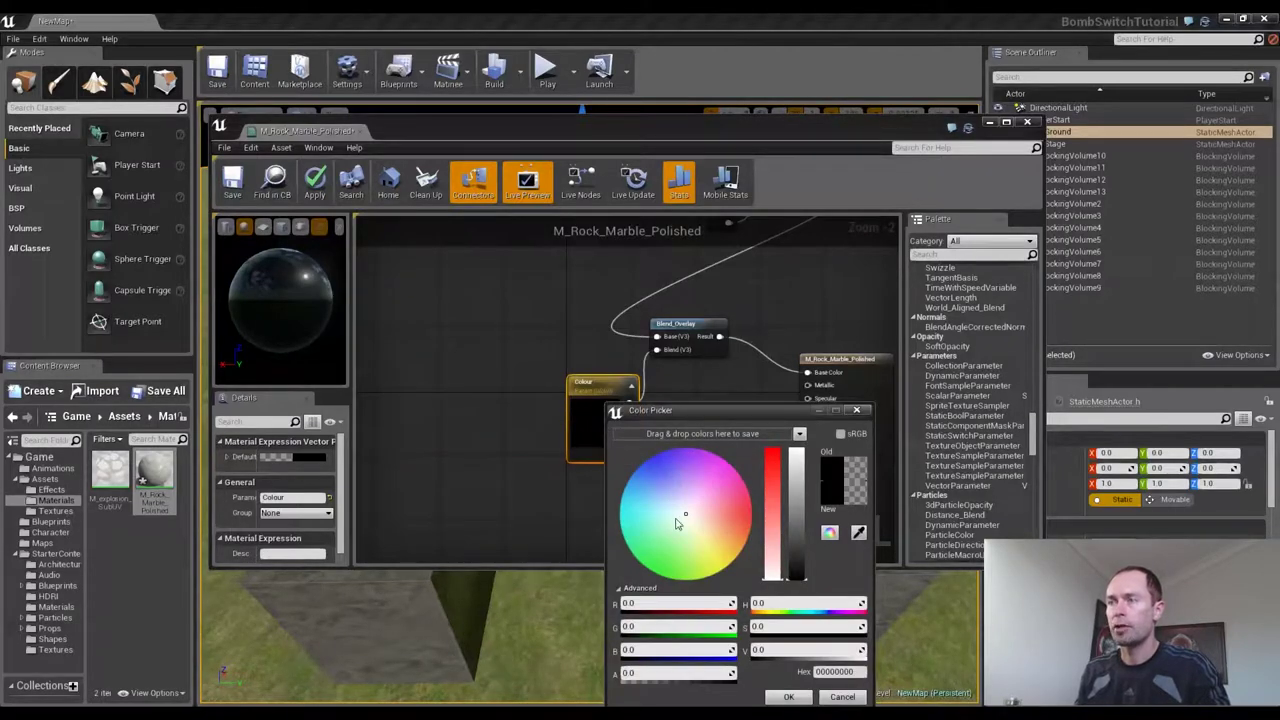
Set the Colour parameter's default to a deep blue (R 0.011, G 0.174, B 0.645)
{"action": "left_click_drag", "start_coordinate": [684, 514], "coordinate": [635, 468]}
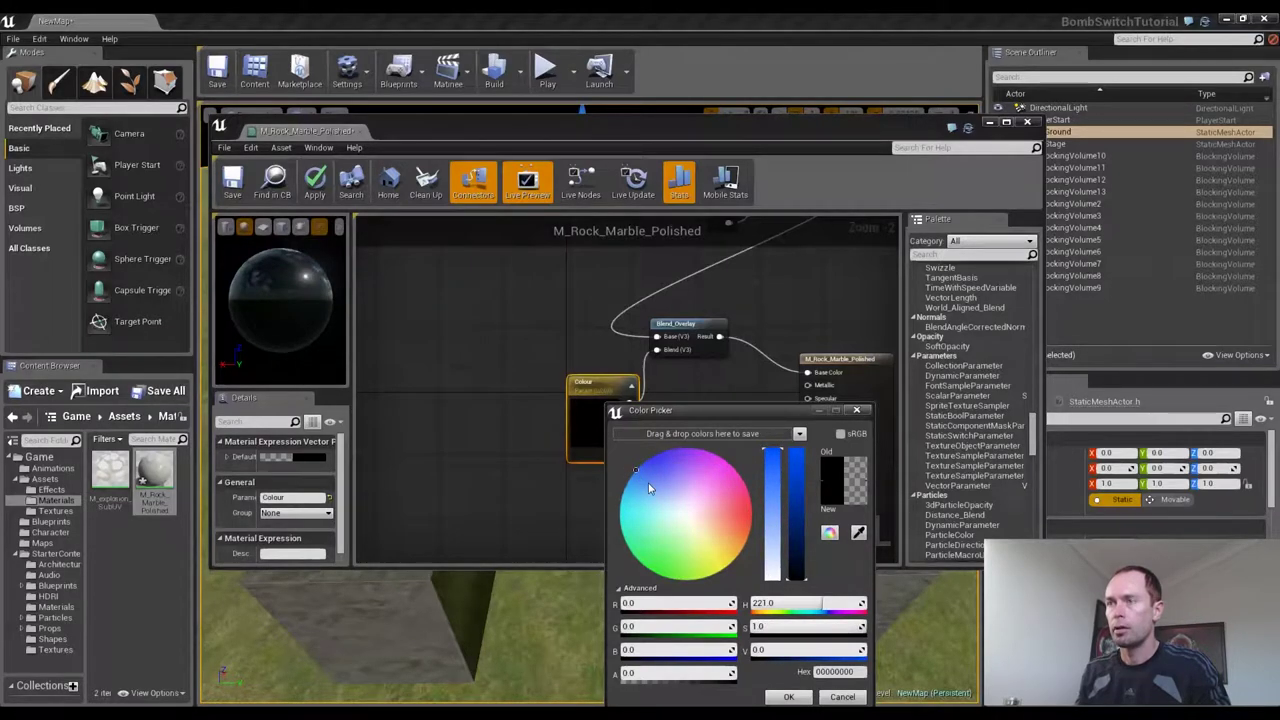
{"action": "left_click_drag", "start_coordinate": [637, 476], "coordinate": [633, 474]}
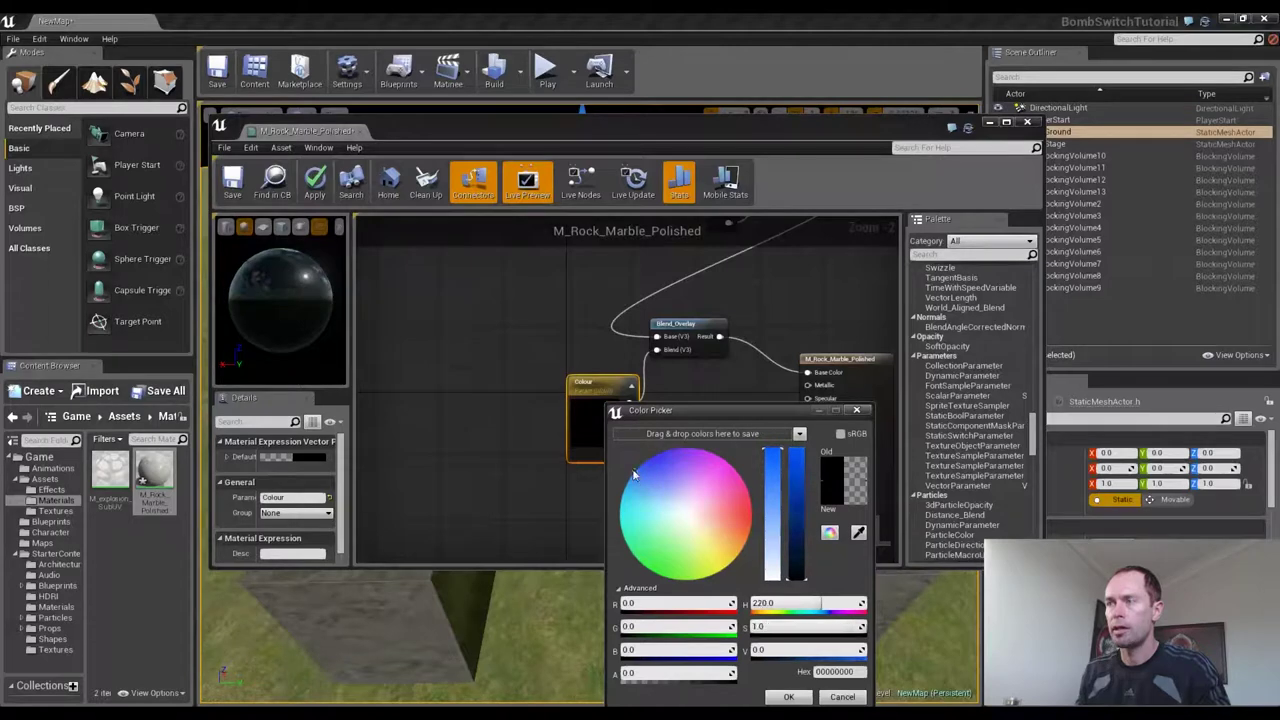
{"action": "left_click_drag", "start_coordinate": [628, 650], "coordinate": [643, 650]}
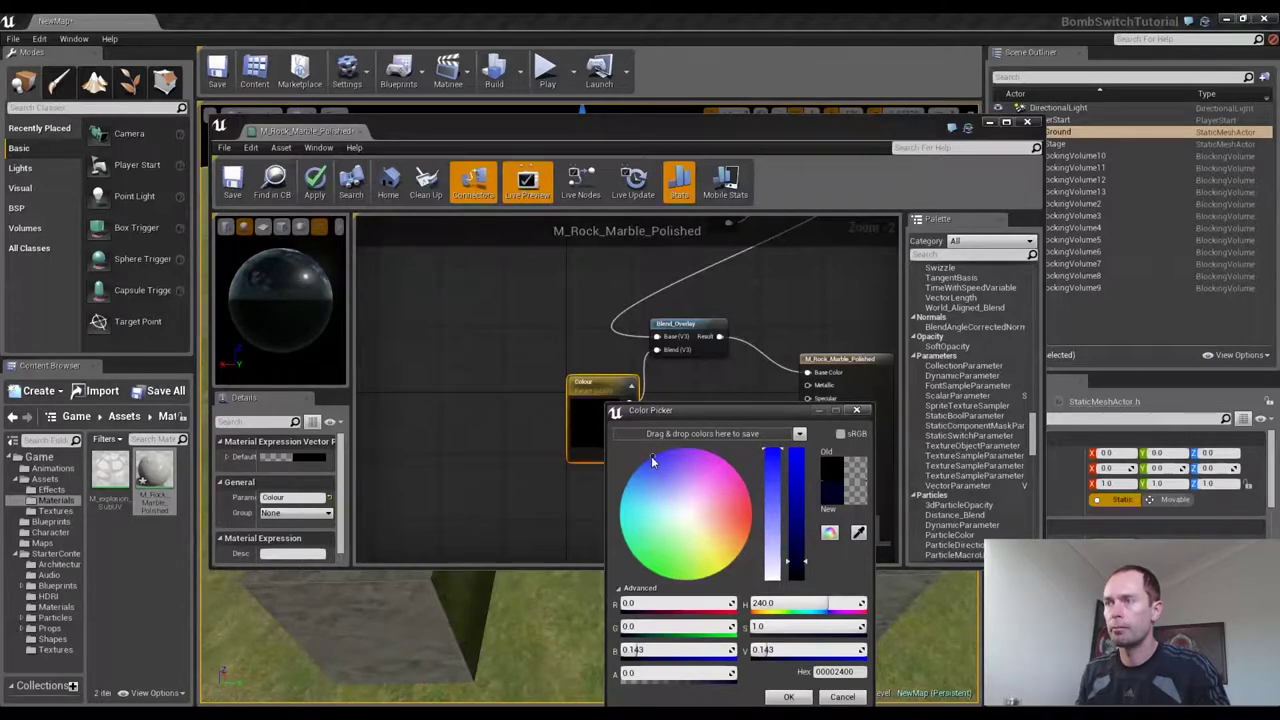
{"action": "left_click_drag", "start_coordinate": [658, 487], "coordinate": [633, 475]}
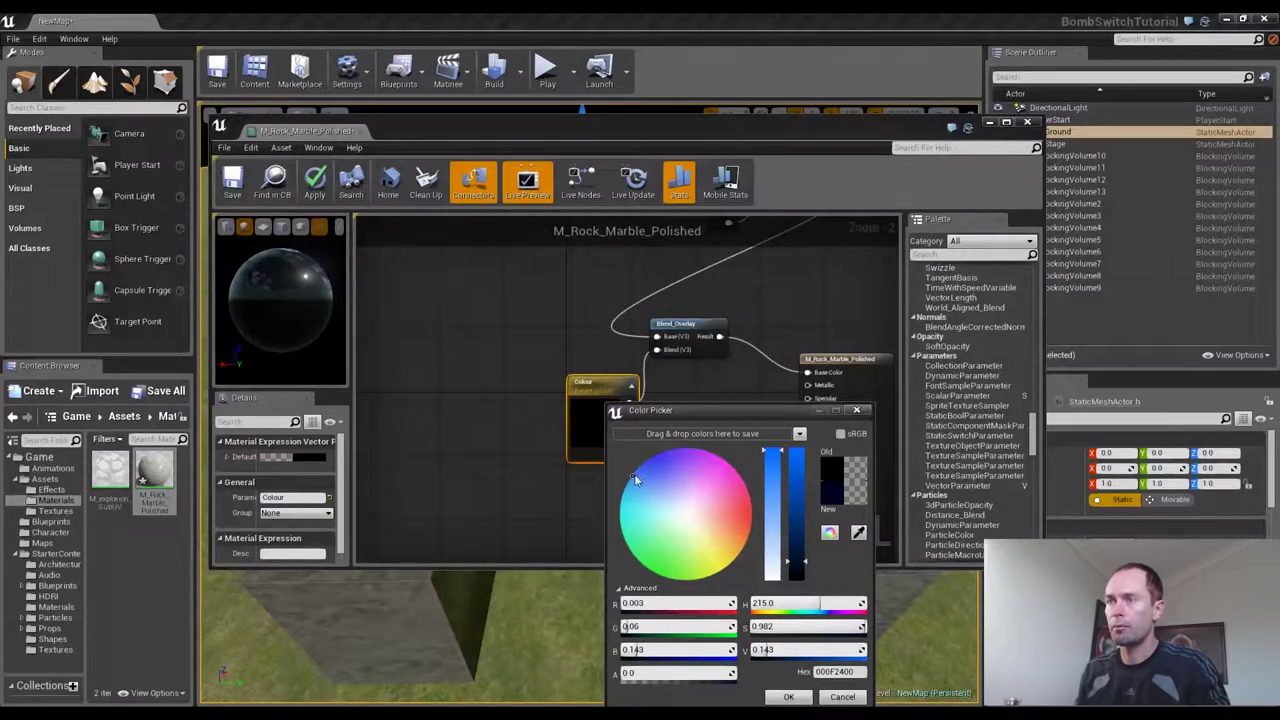
{"action": "left_click_drag", "start_coordinate": [660, 495], "coordinate": [641, 468]}
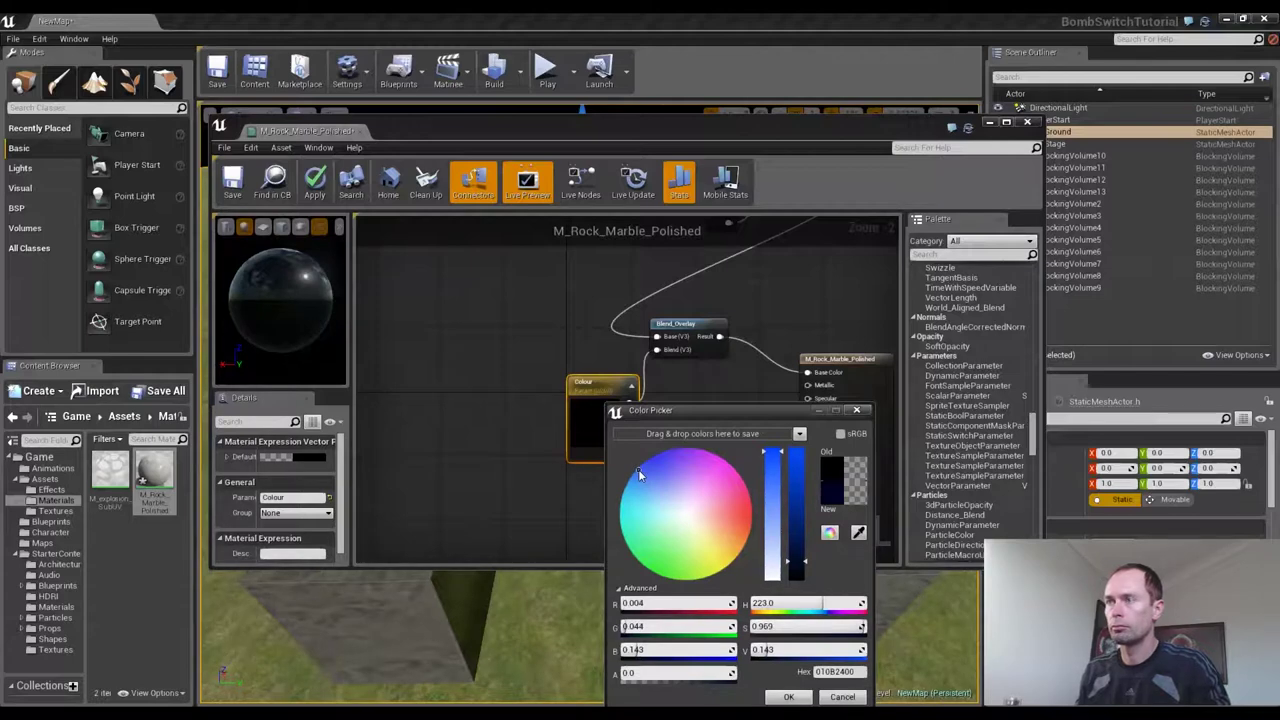
{"action": "left_click_drag", "start_coordinate": [799, 560], "coordinate": [800, 493]}
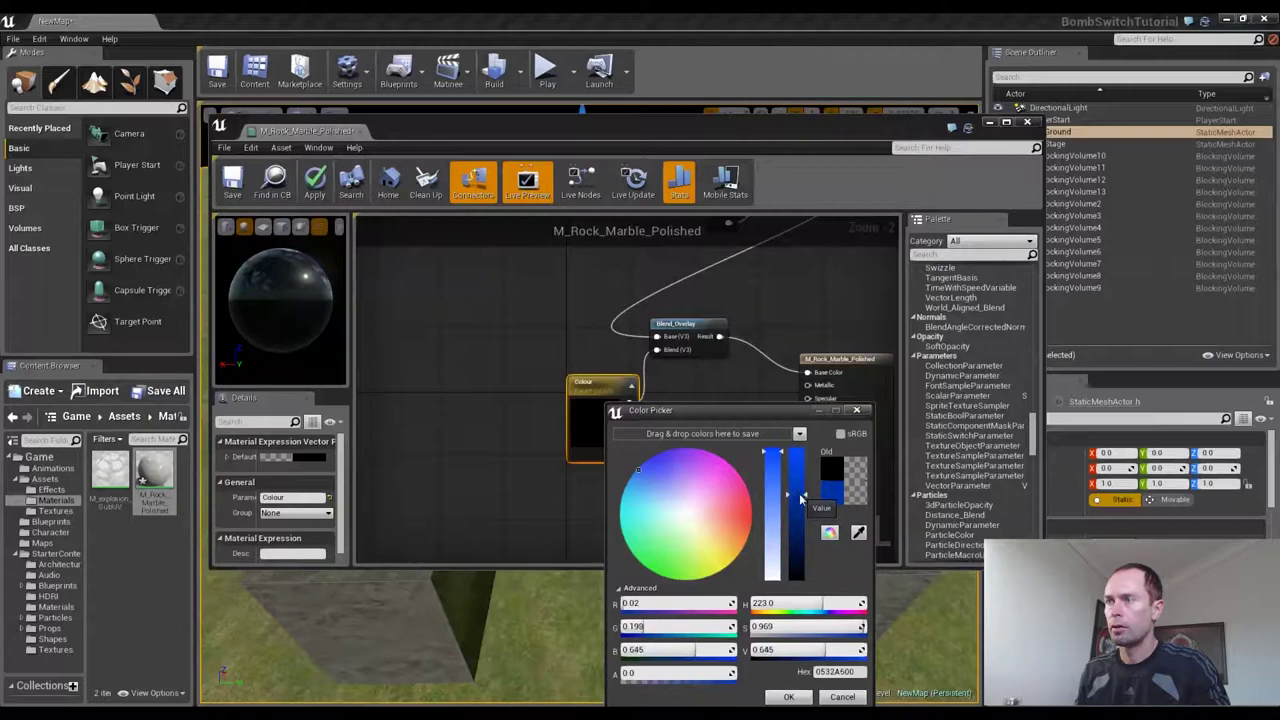
{"action": "left_click_drag", "start_coordinate": [772, 455], "coordinate": [772, 440]}
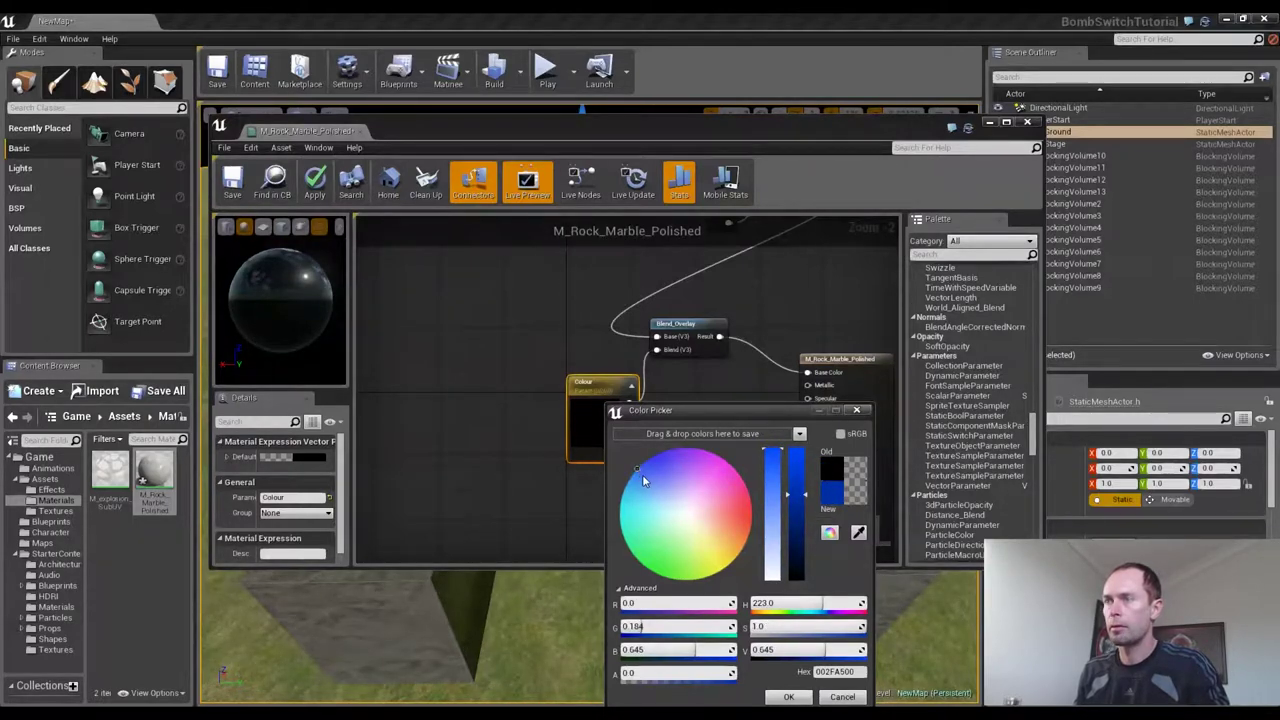
{"action": "left_click", "coordinate": [642, 474]}
{"action": "left_click_drag", "start_coordinate": [642, 474], "coordinate": [640, 473]}
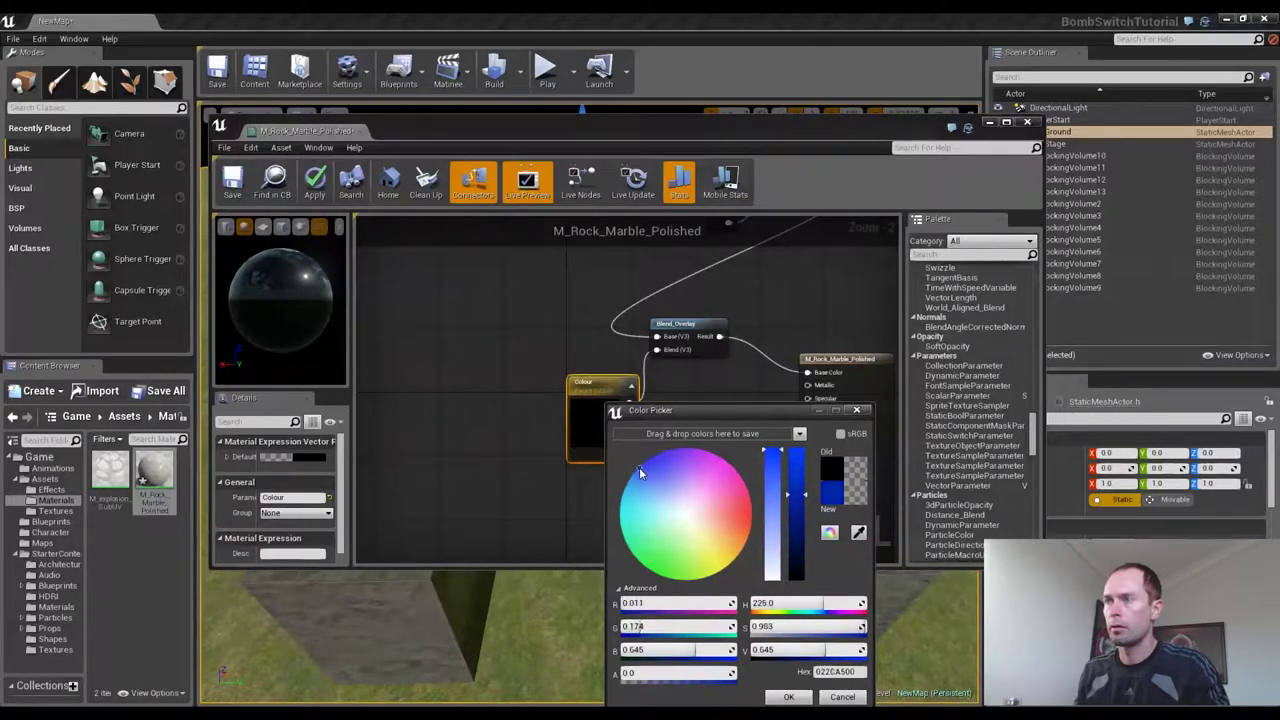
{"action": "left_click", "coordinate": [792, 697]}
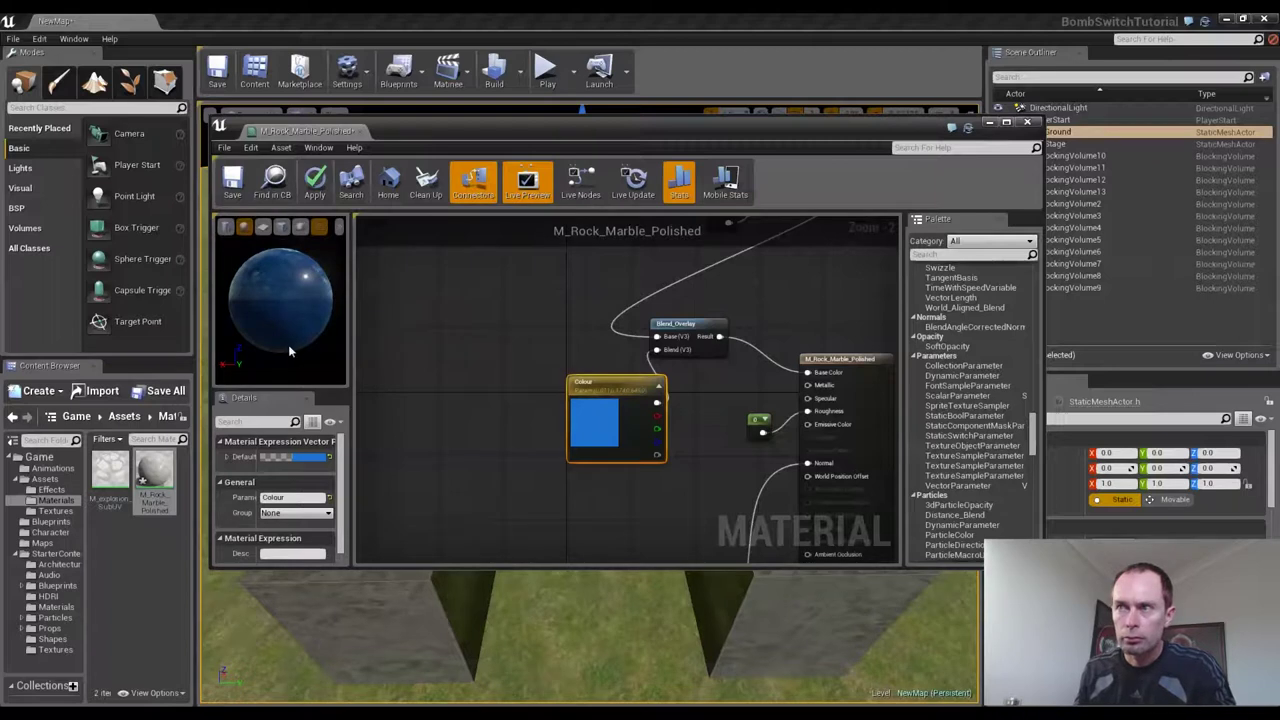
Shift the Colour blue lighter, save M_Rock_Marble_Polished, and close the material editor
{"action": "double_click", "coordinate": [616, 430]}
{"action": "left_click_drag", "start_coordinate": [637, 472], "coordinate": [622, 477]}
{"action": "left_click", "coordinate": [786, 697]}
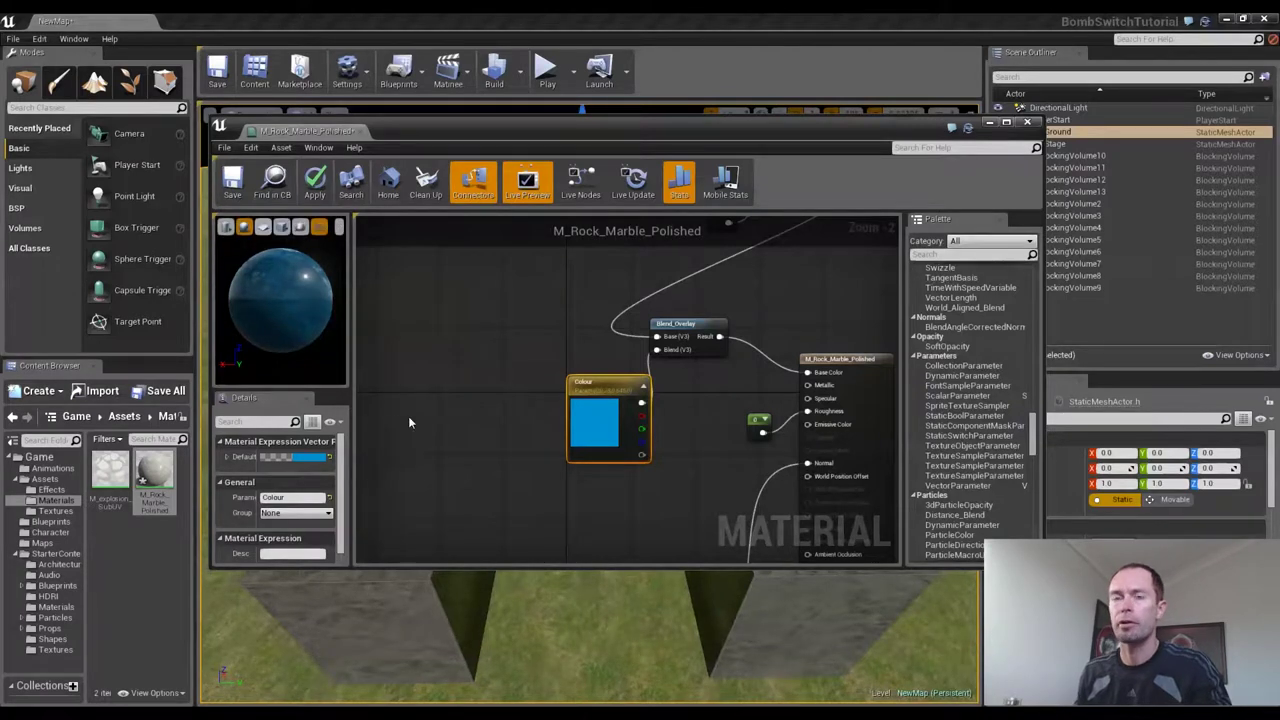
{"action": "left_click", "coordinate": [232, 179]}
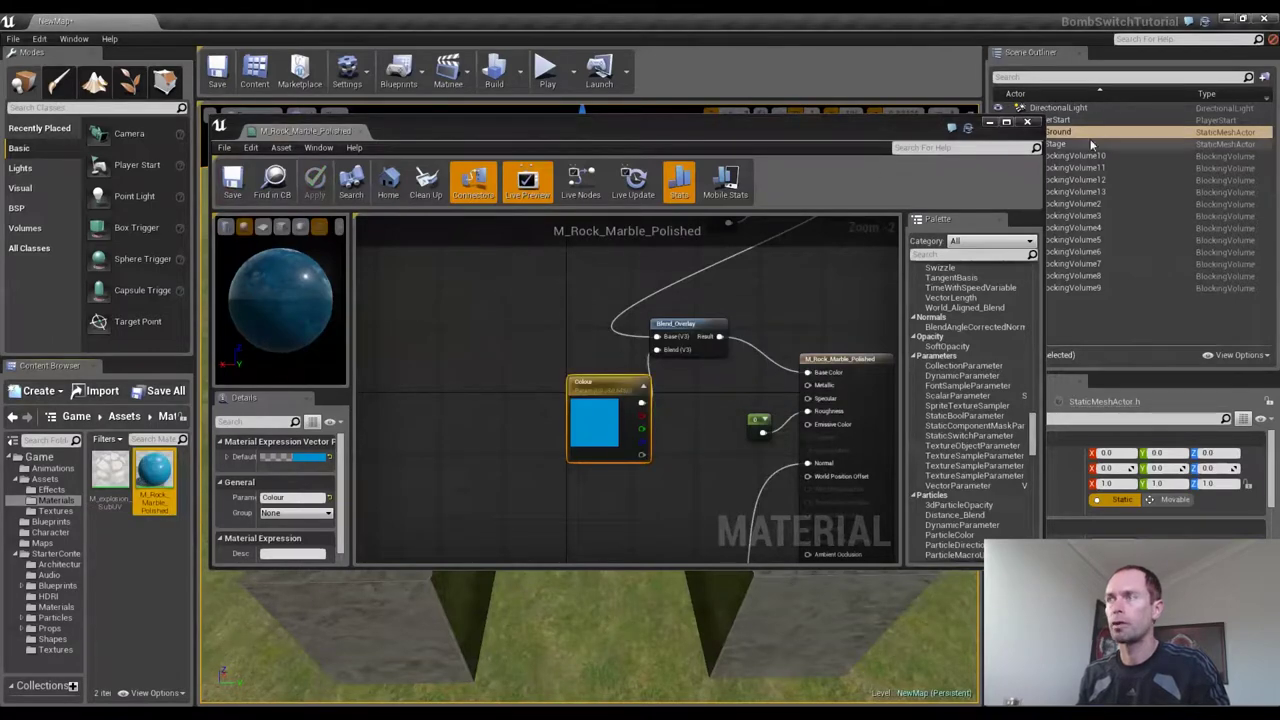
{"action": "left_click", "coordinate": [1028, 122]}
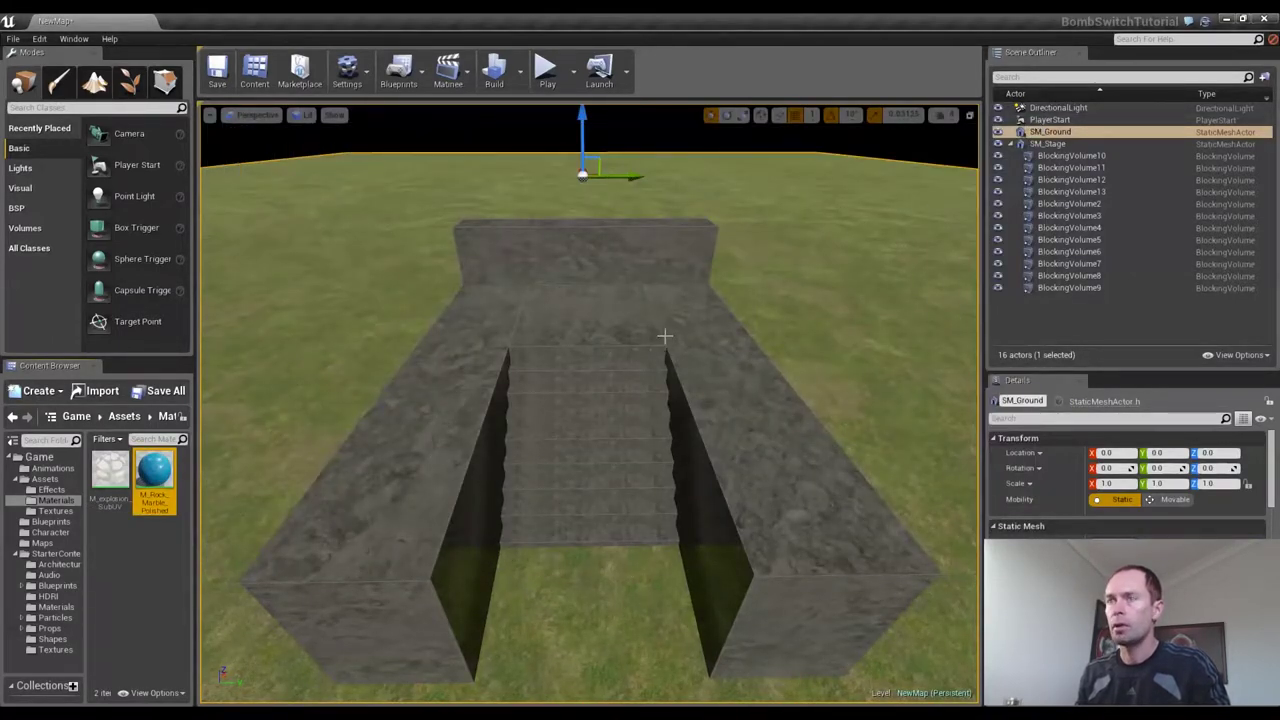
Drop M_Rock_Marble_Polished onto the SM_Stage staircase so it shows blue marble
{"action": "left_click", "coordinate": [573, 267]}
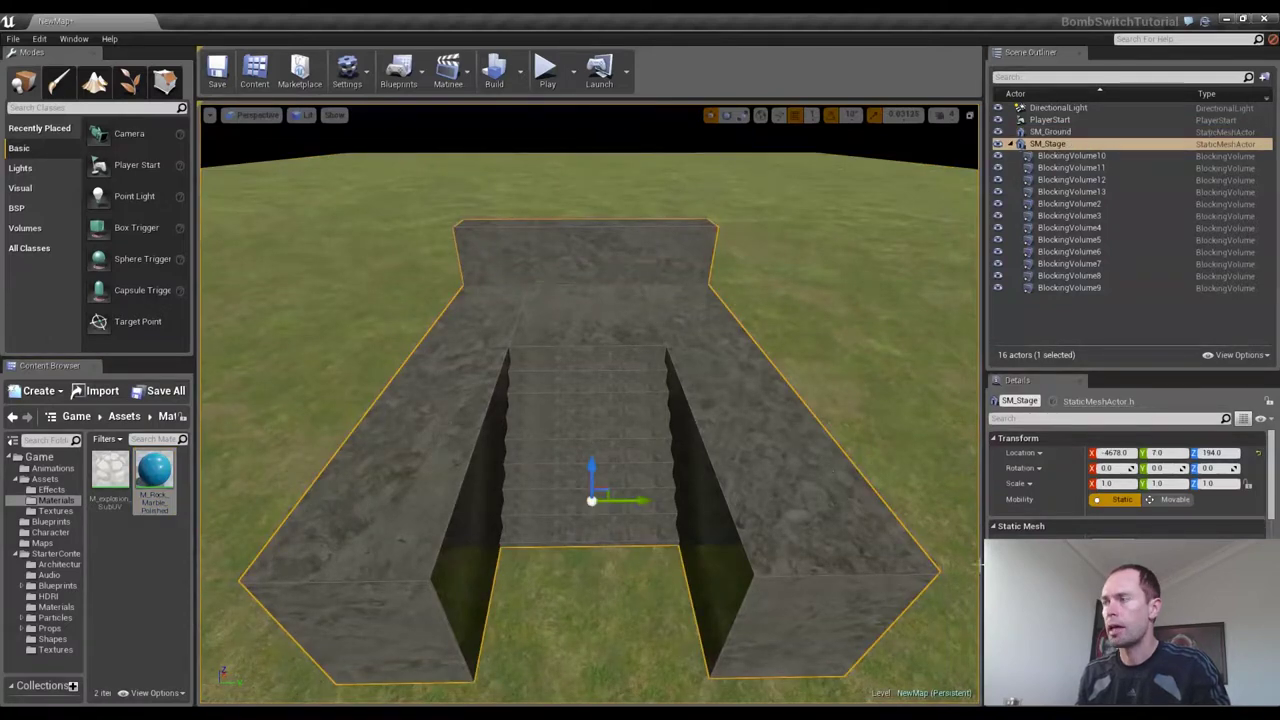
{"action": "left_click", "coordinate": [152, 472]}
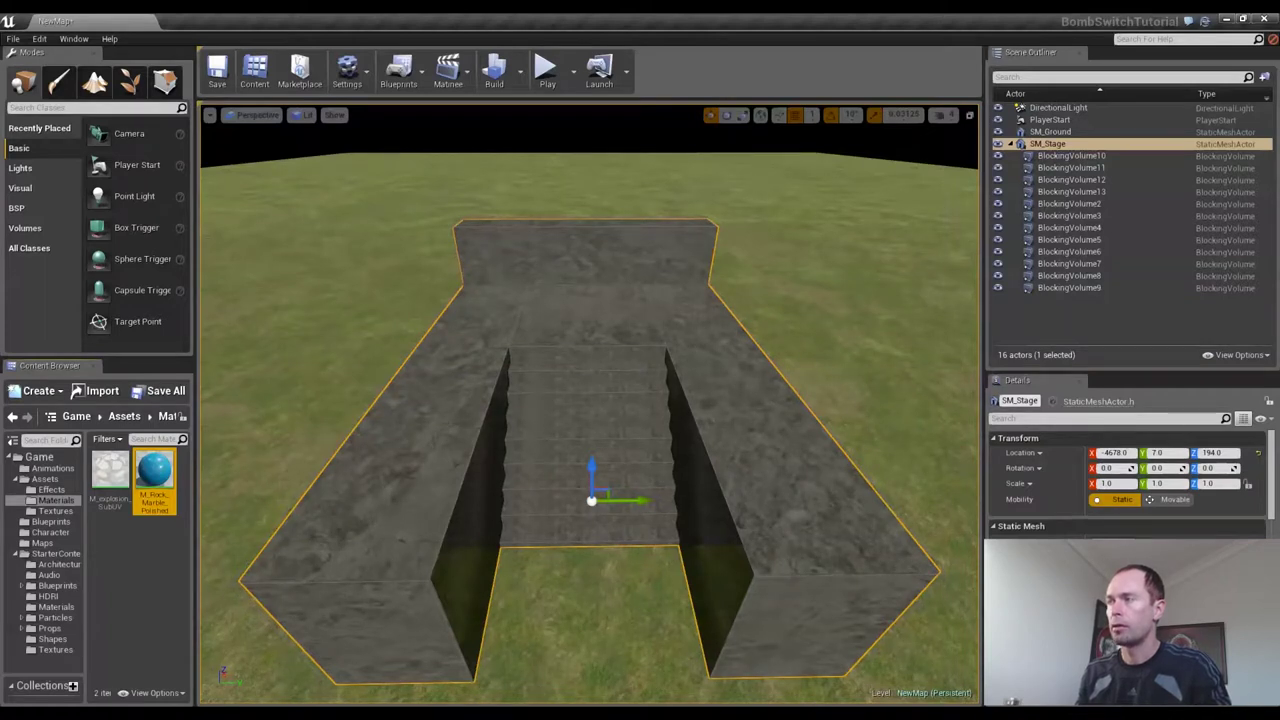
{"action": "left_click_drag", "start_coordinate": [153, 472], "coordinate": [590, 420]}
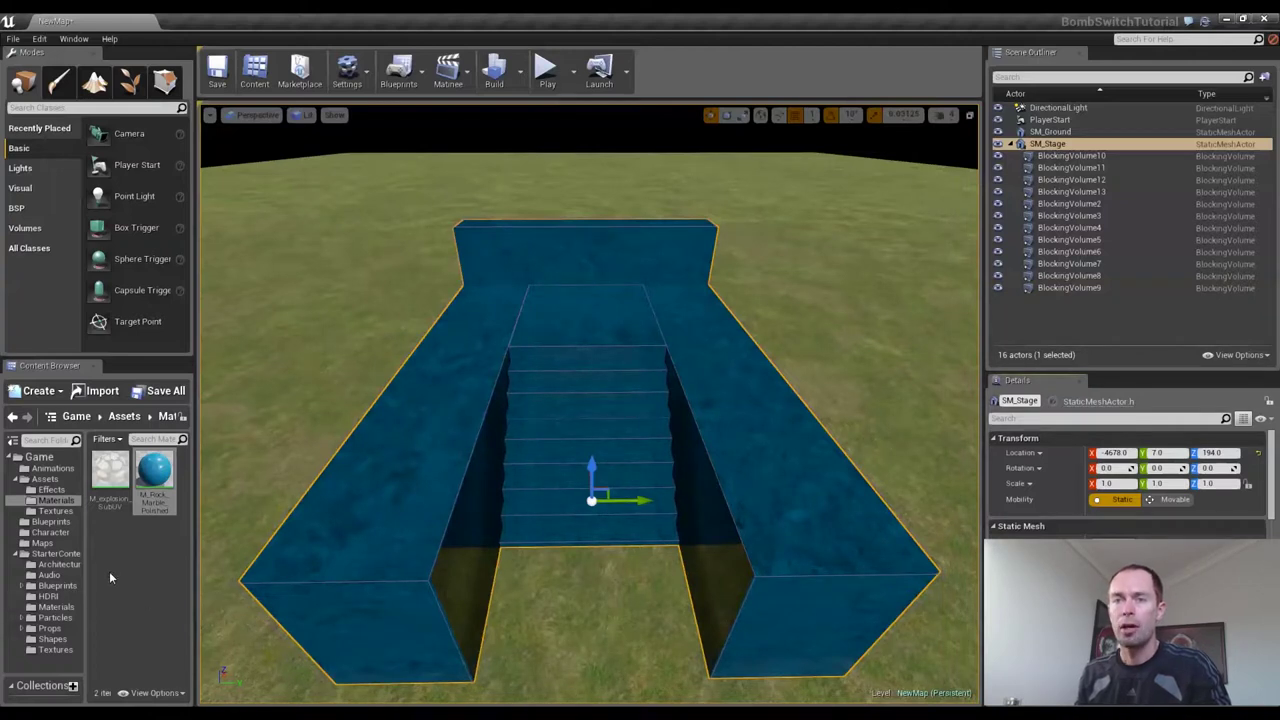
Create a blueprint named BP_Switch from the StarterContent Props MaterialSphere mesh
{"action": "left_click", "coordinate": [50, 628]}
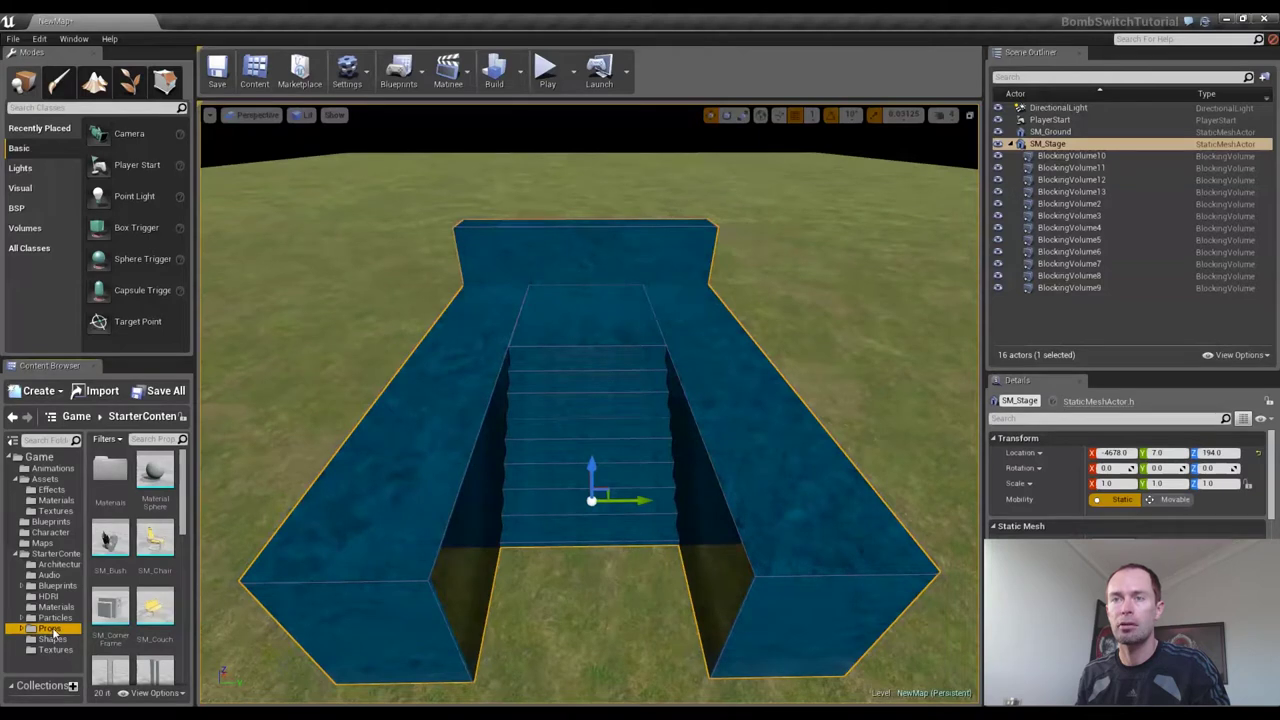
{"action": "right_click", "coordinate": [154, 472]}
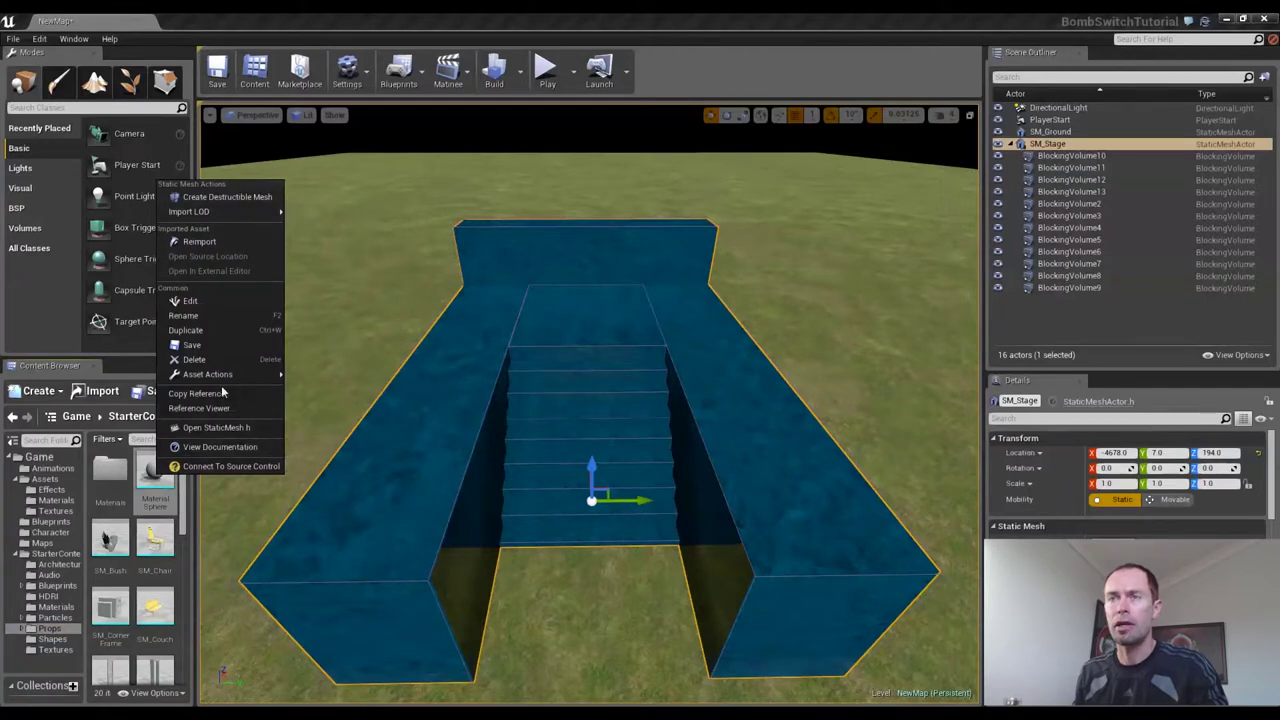
{"action": "mouse_move", "coordinate": [229, 376]}
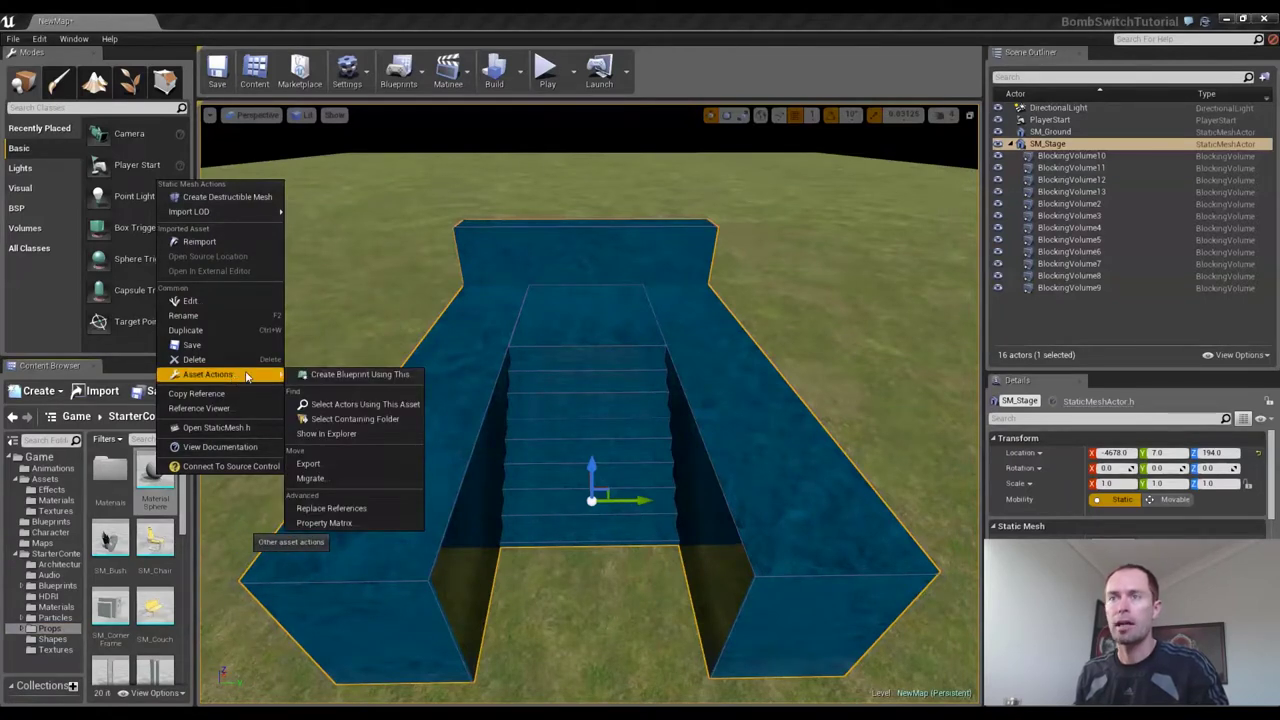
{"action": "left_click", "coordinate": [379, 375]}
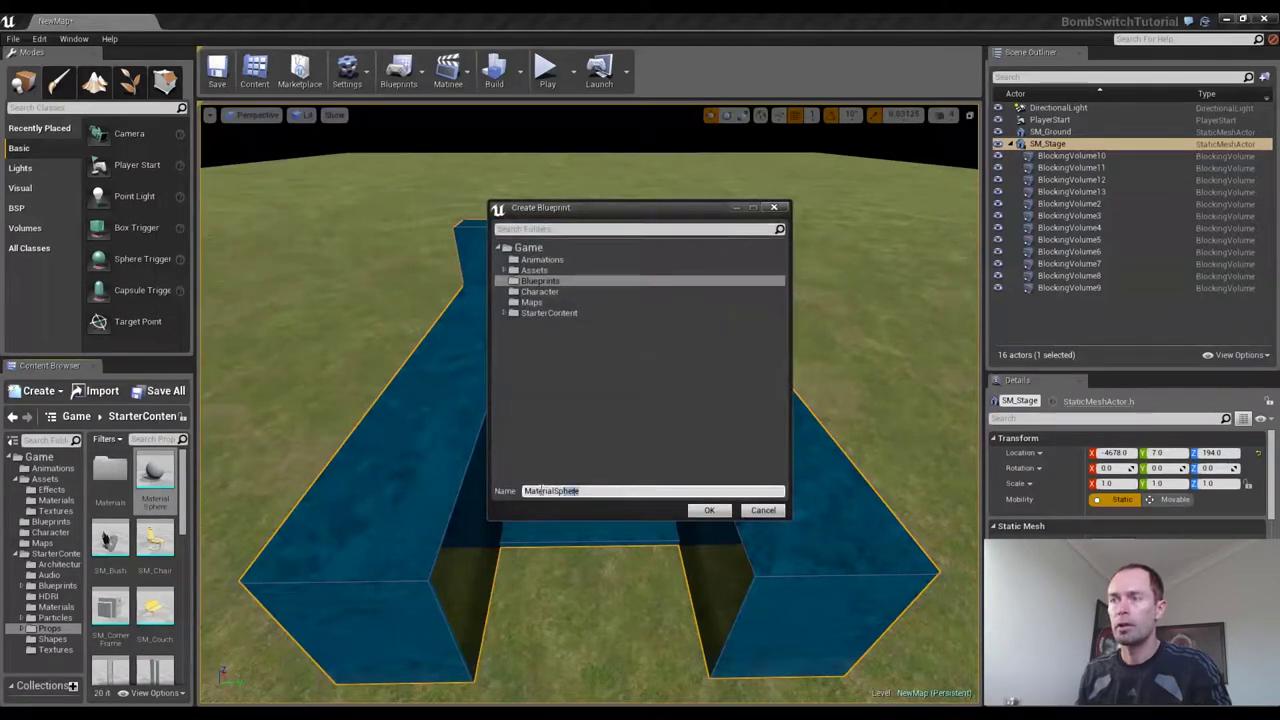
{"action": "left_click_drag", "start_coordinate": [541, 489], "coordinate": [522, 491]}
{"action": "type", "text": "BP"}
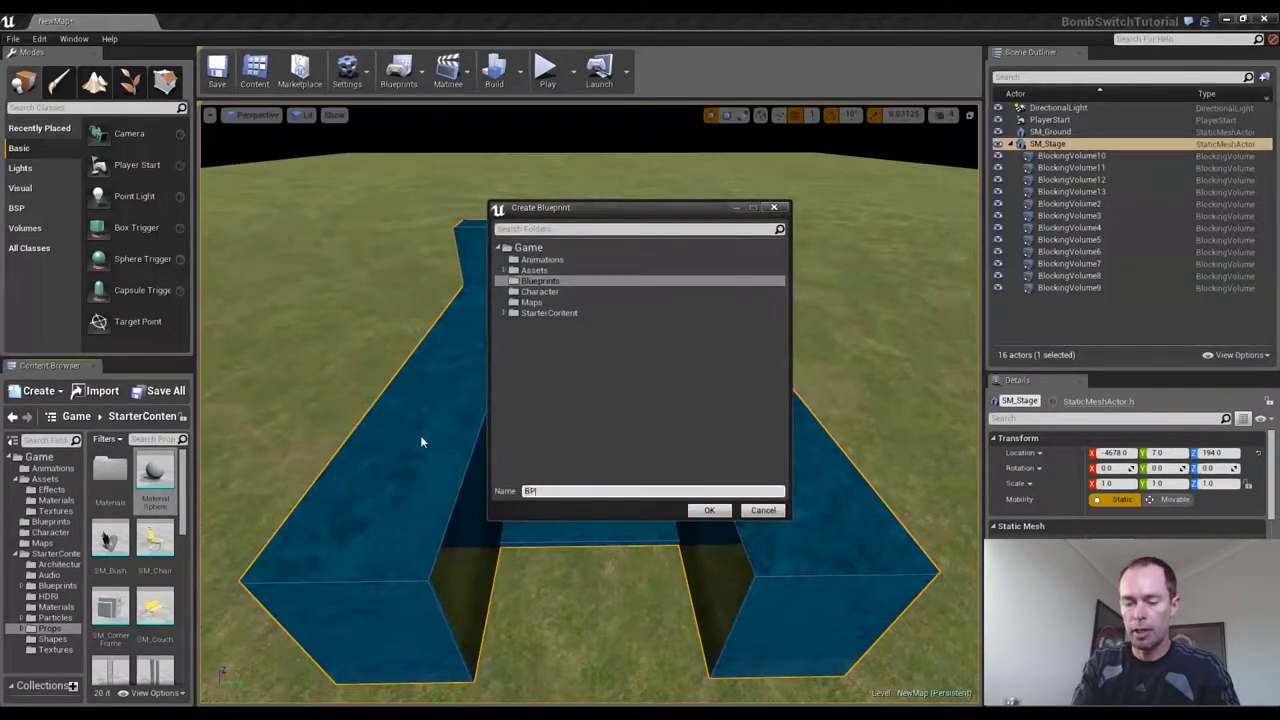
{"action": "type", "text": "_Switc"}
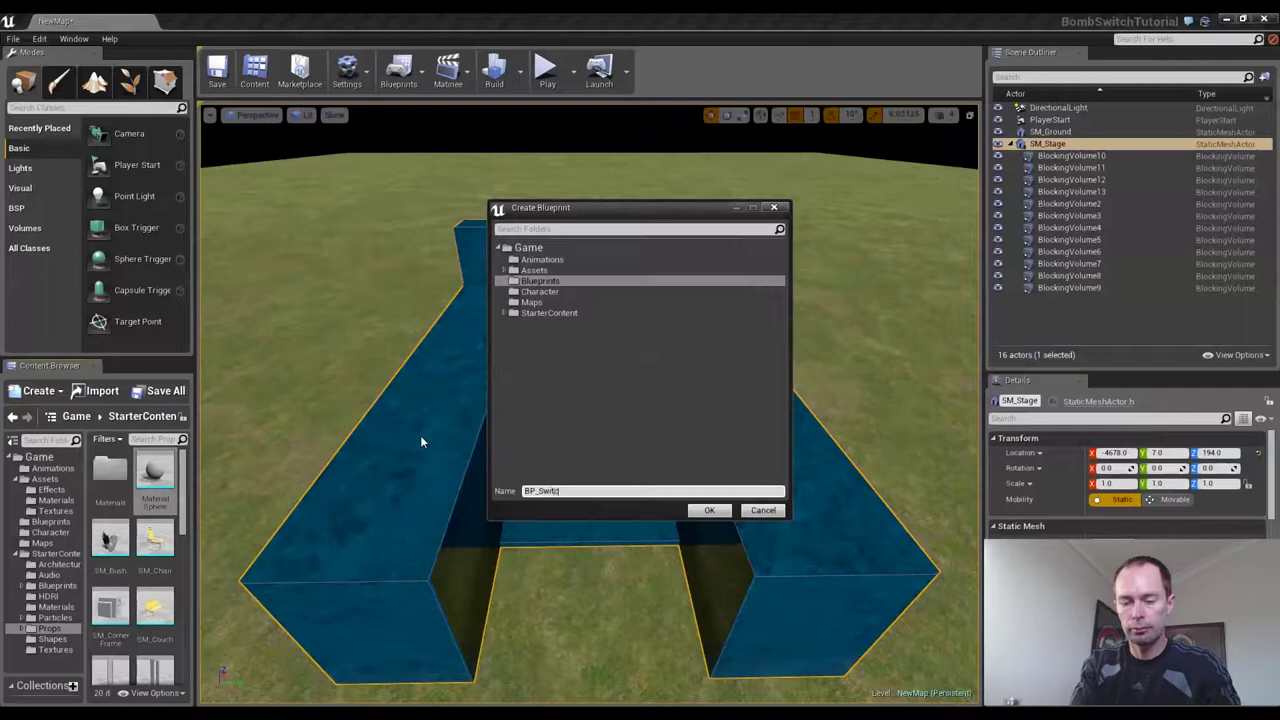
{"action": "type", "text": "h"}
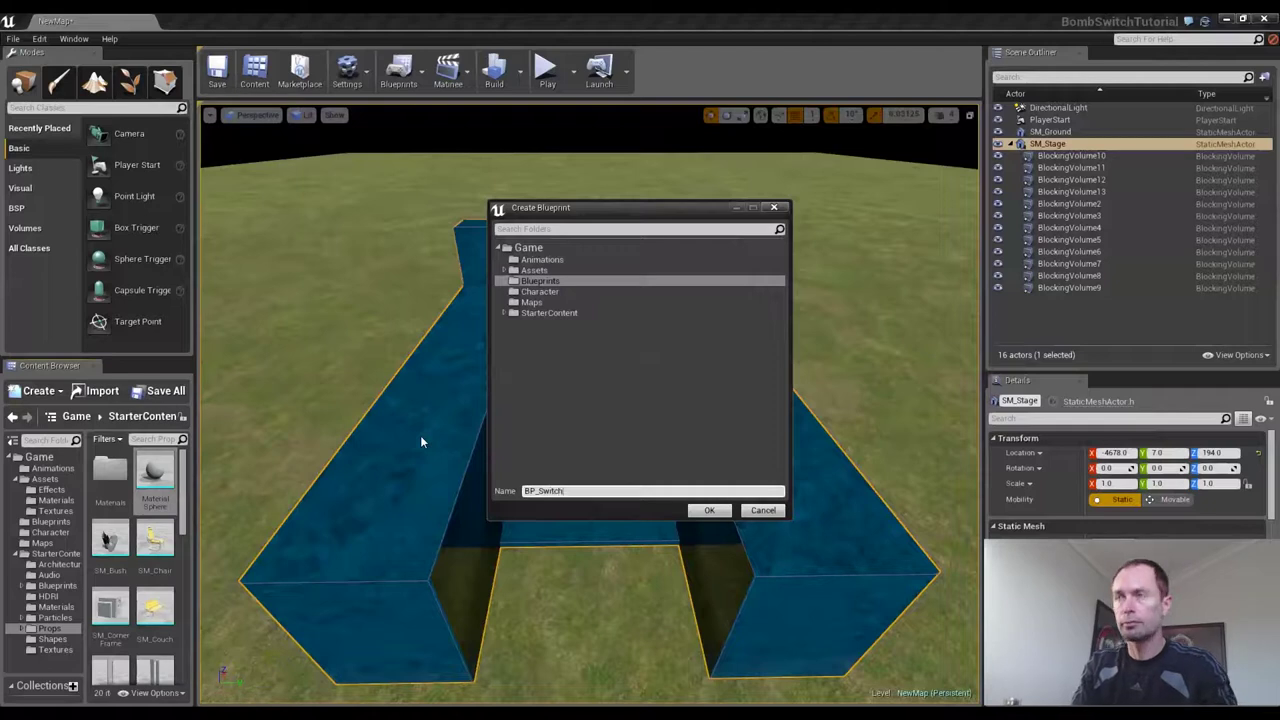
{"action": "left_click", "coordinate": [719, 515]}
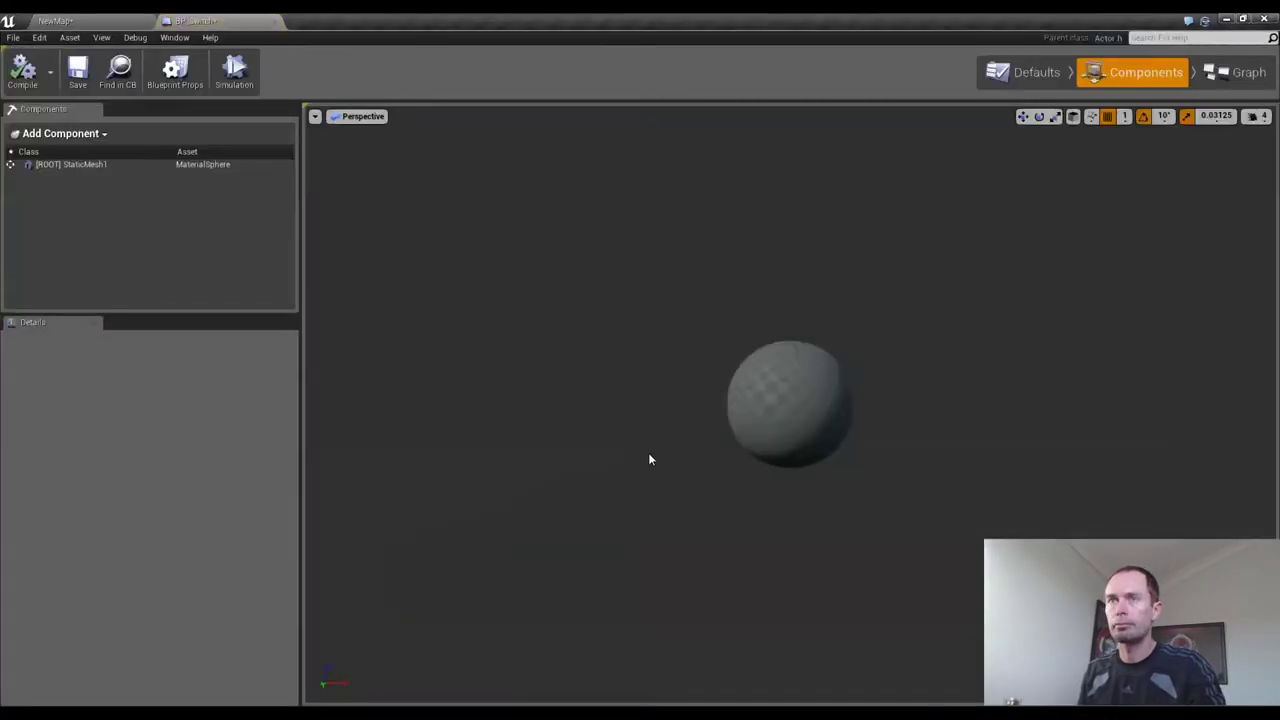
Add one empty material element to BP_Switch's StaticMesh1 component
{"action": "left_click", "coordinate": [160, 164]}
{"action": "left_click_drag", "start_coordinate": [291, 380], "coordinate": [282, 585]}
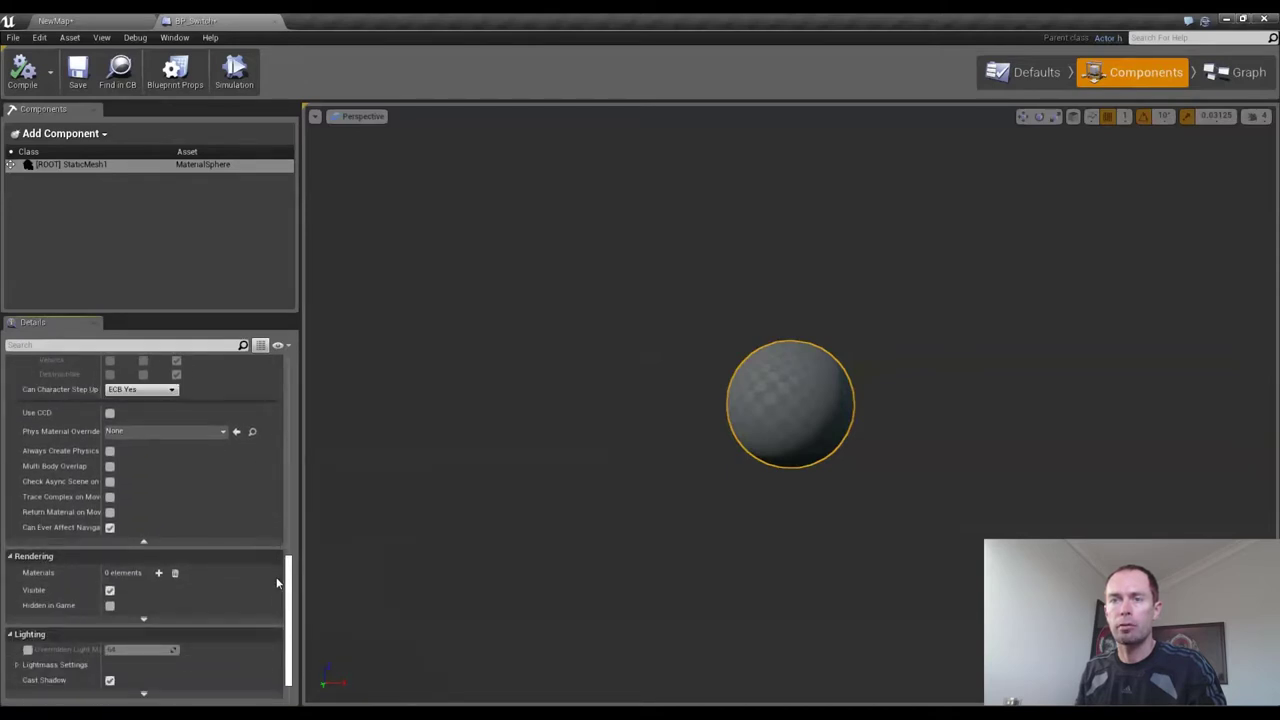
{"action": "left_click", "coordinate": [158, 575]}
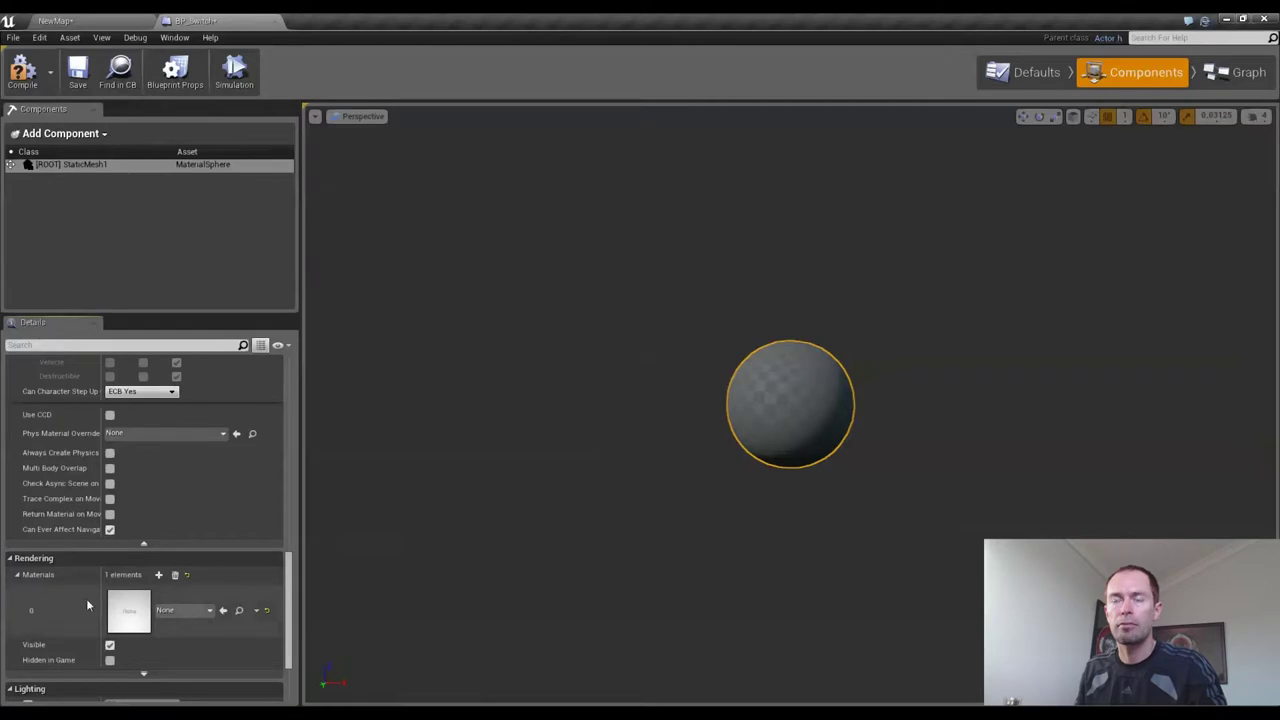
Copy M_Water_Lake from StarterContent/Materials into Assets/Materials on the NewMap level, then view that folder
{"action": "left_click", "coordinate": [107, 19]}
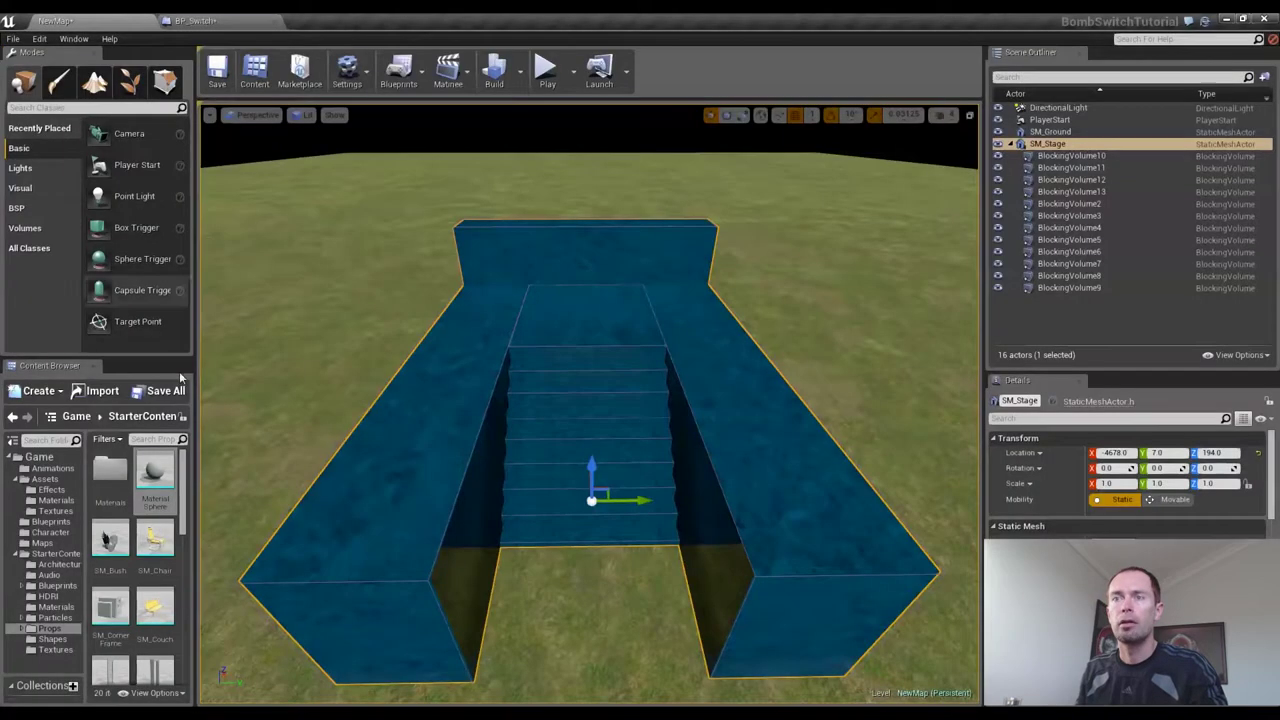
{"action": "left_click", "coordinate": [61, 608]}
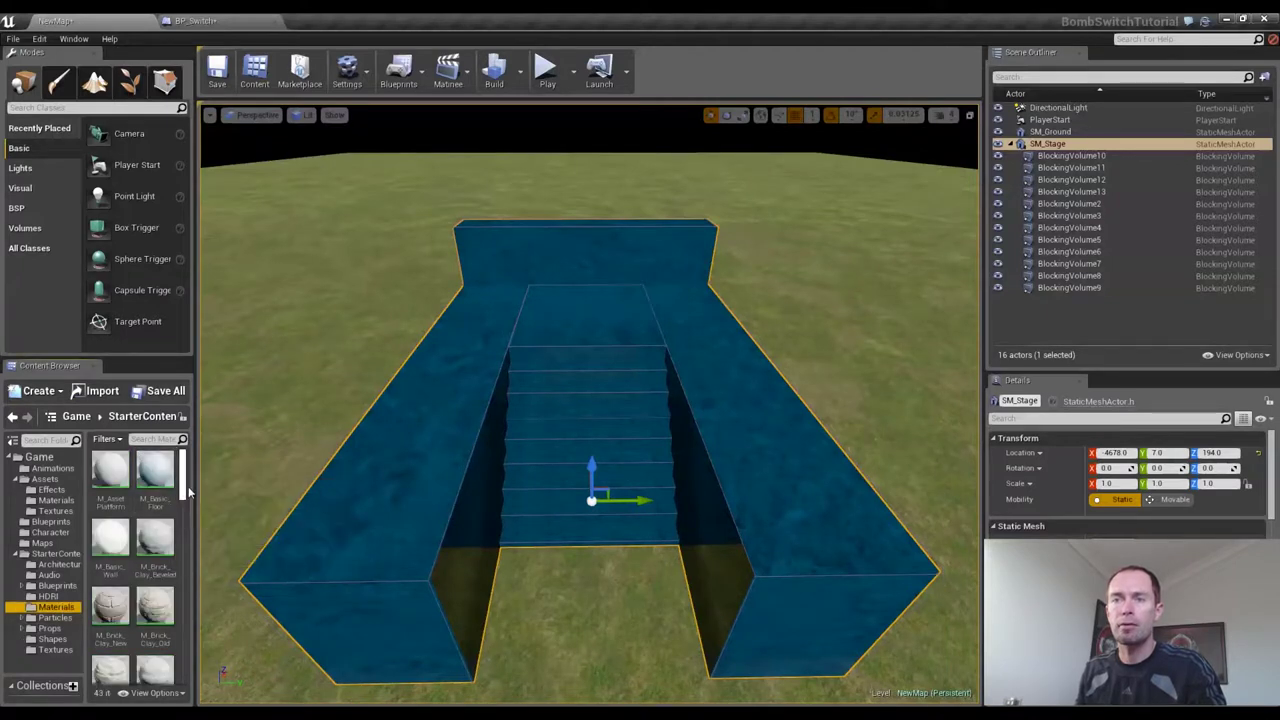
{"action": "left_click_drag", "start_coordinate": [182, 470], "coordinate": [172, 622]}
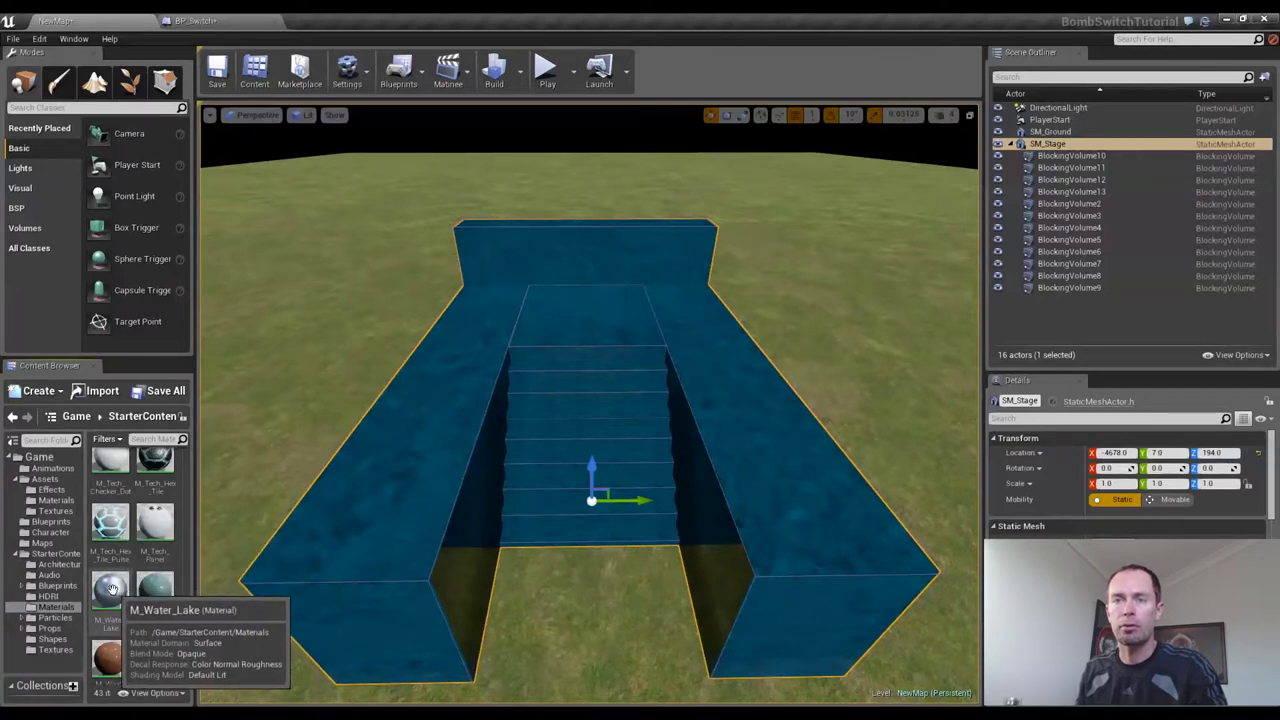
{"action": "left_click_drag", "start_coordinate": [110, 590], "coordinate": [60, 506]}
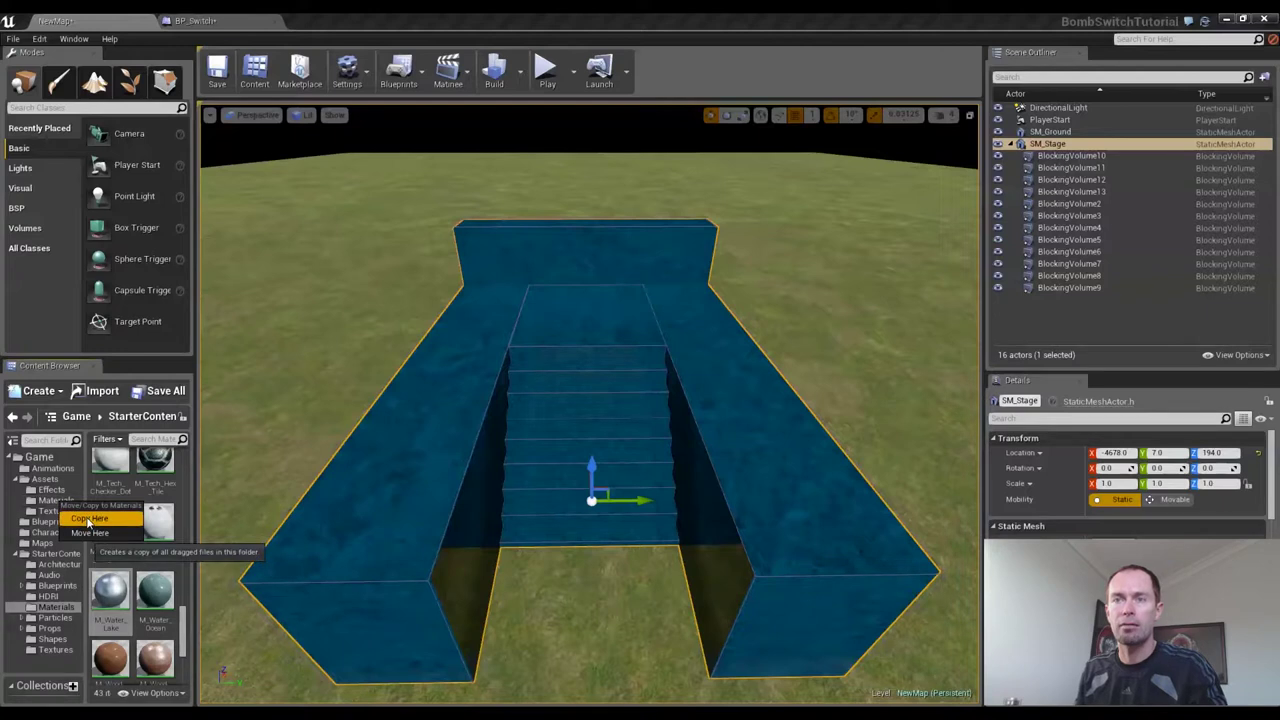
{"action": "left_click", "coordinate": [88, 518]}
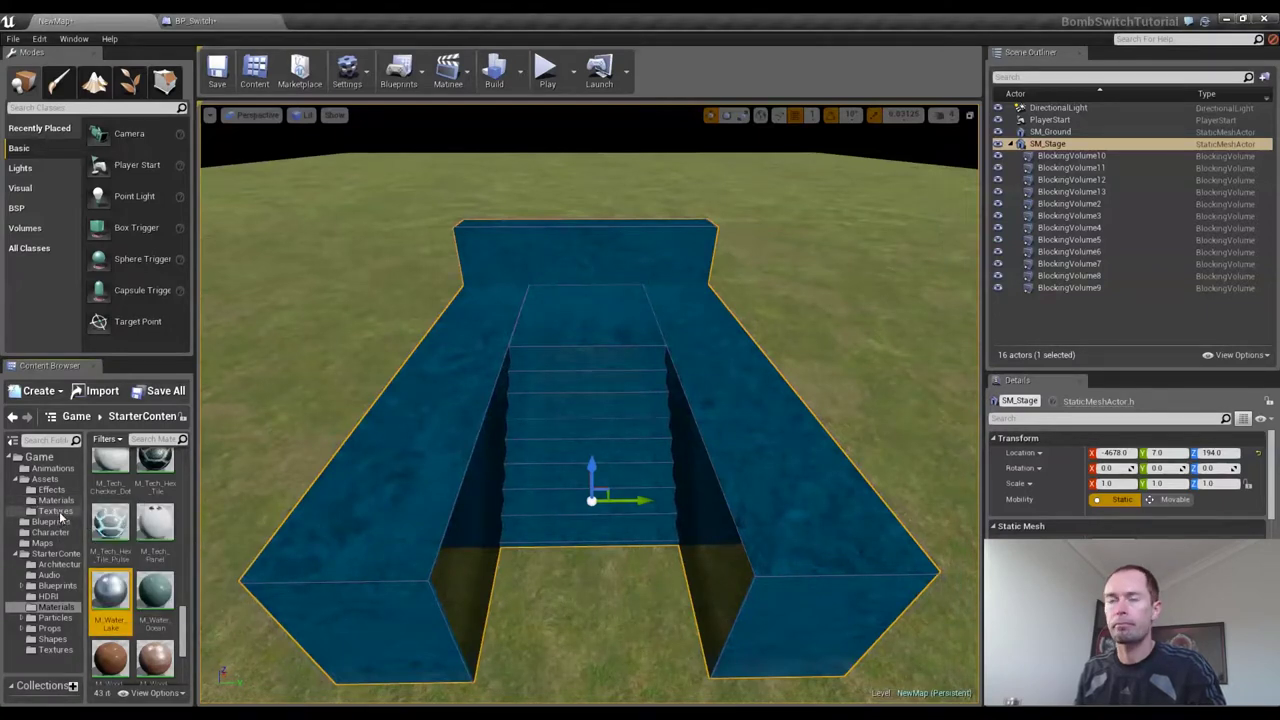
{"action": "left_click", "coordinate": [56, 501]}
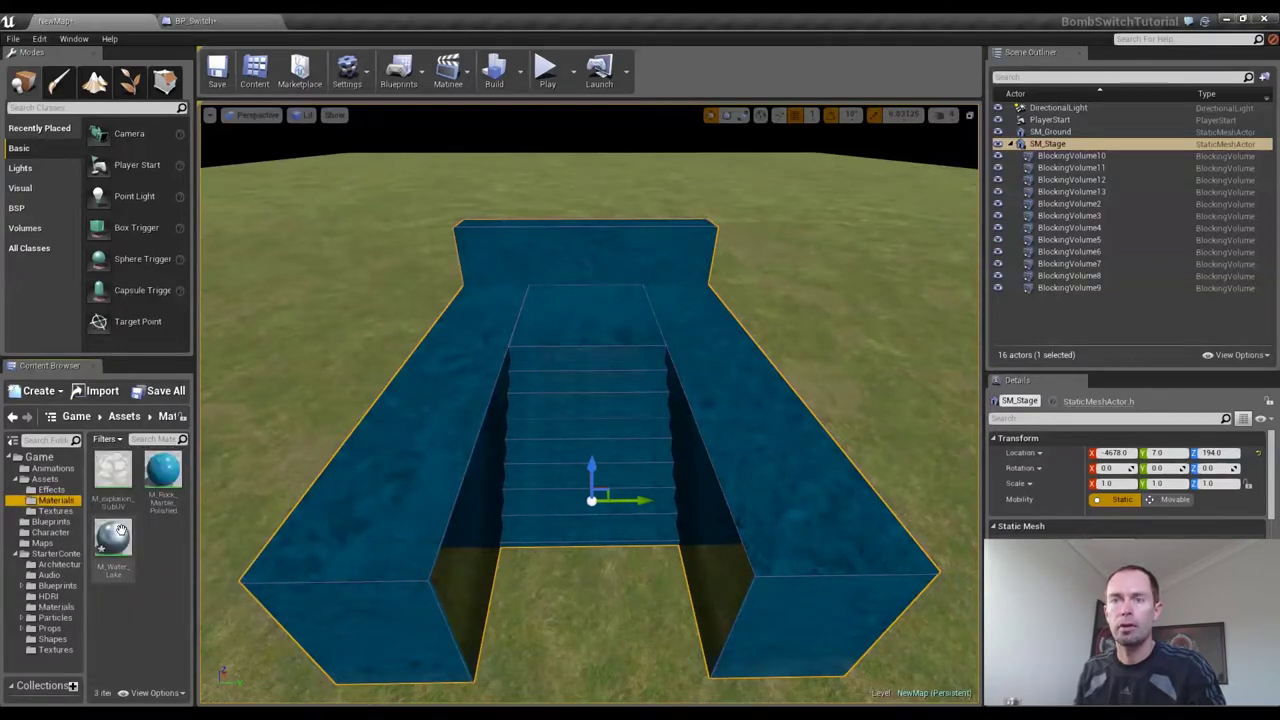
Duplicate M_Water_Lake and name the copy M_SwitchInactive
{"action": "right_click", "coordinate": [118, 544]}
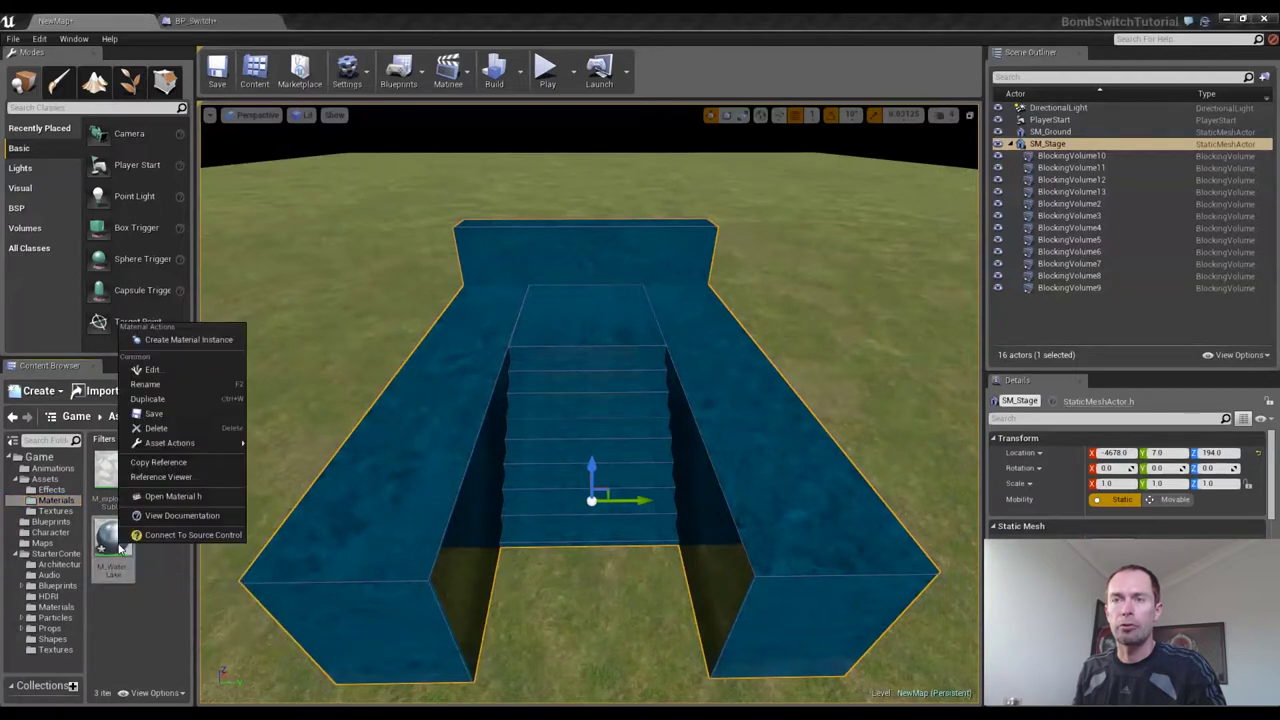
{"action": "mouse_move", "coordinate": [146, 446]}
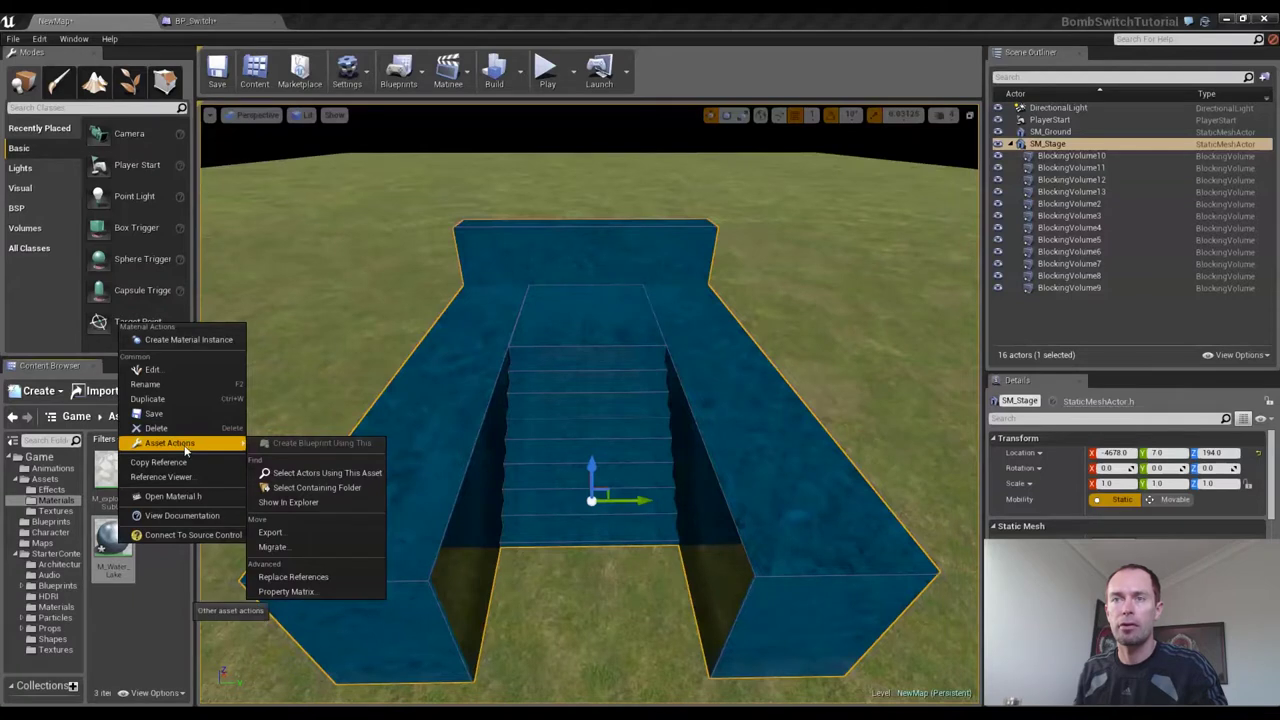
{"action": "left_click", "coordinate": [168, 399]}
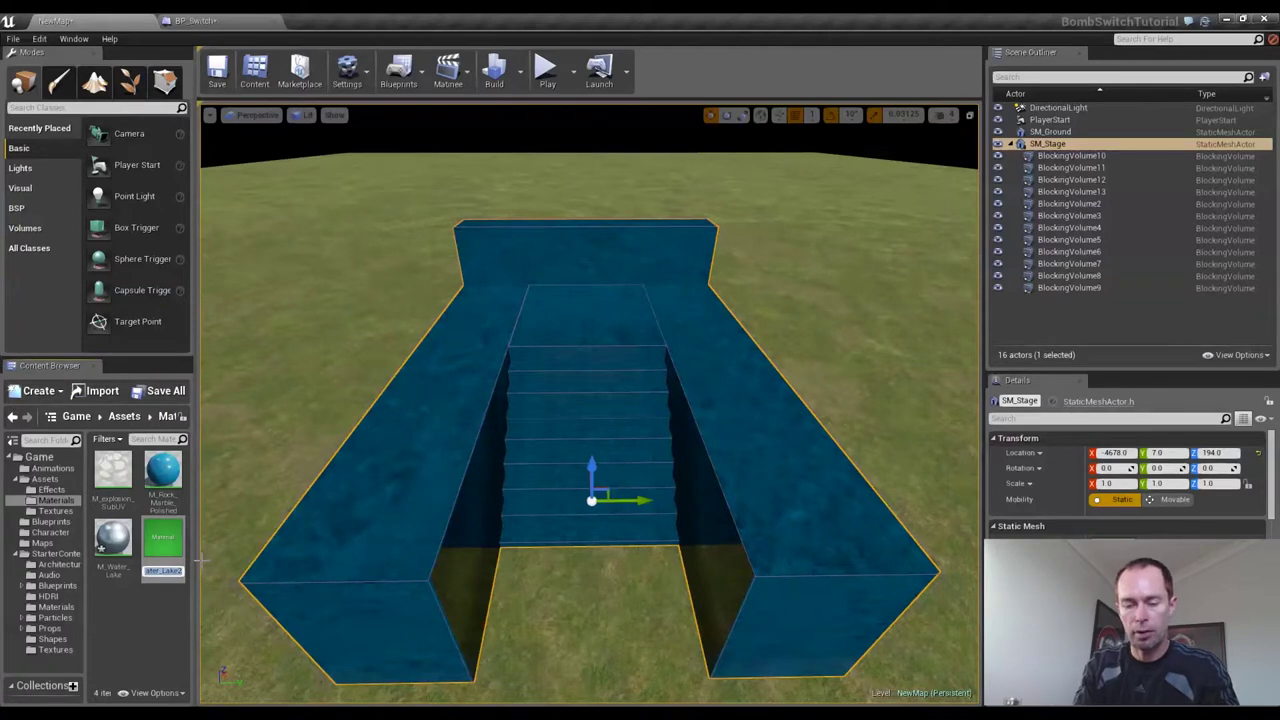
{"action": "type", "text": "M"}
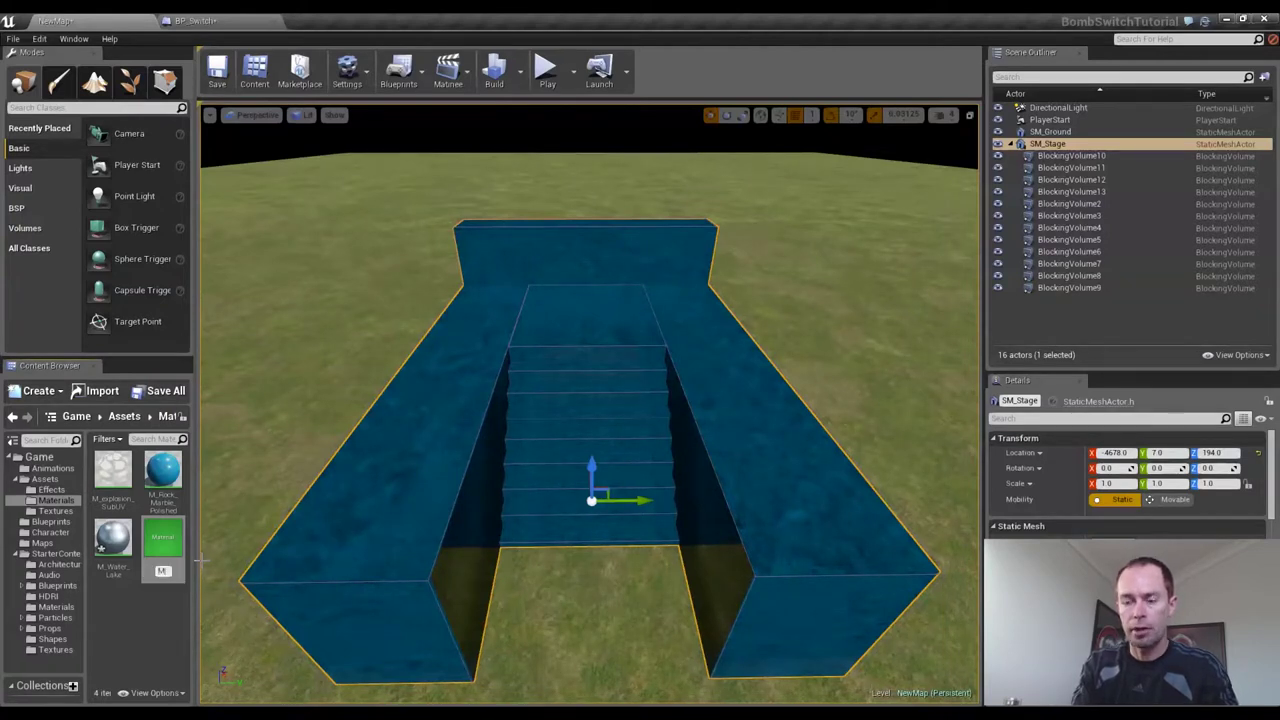
{"action": "type", "text": "_Sw"}
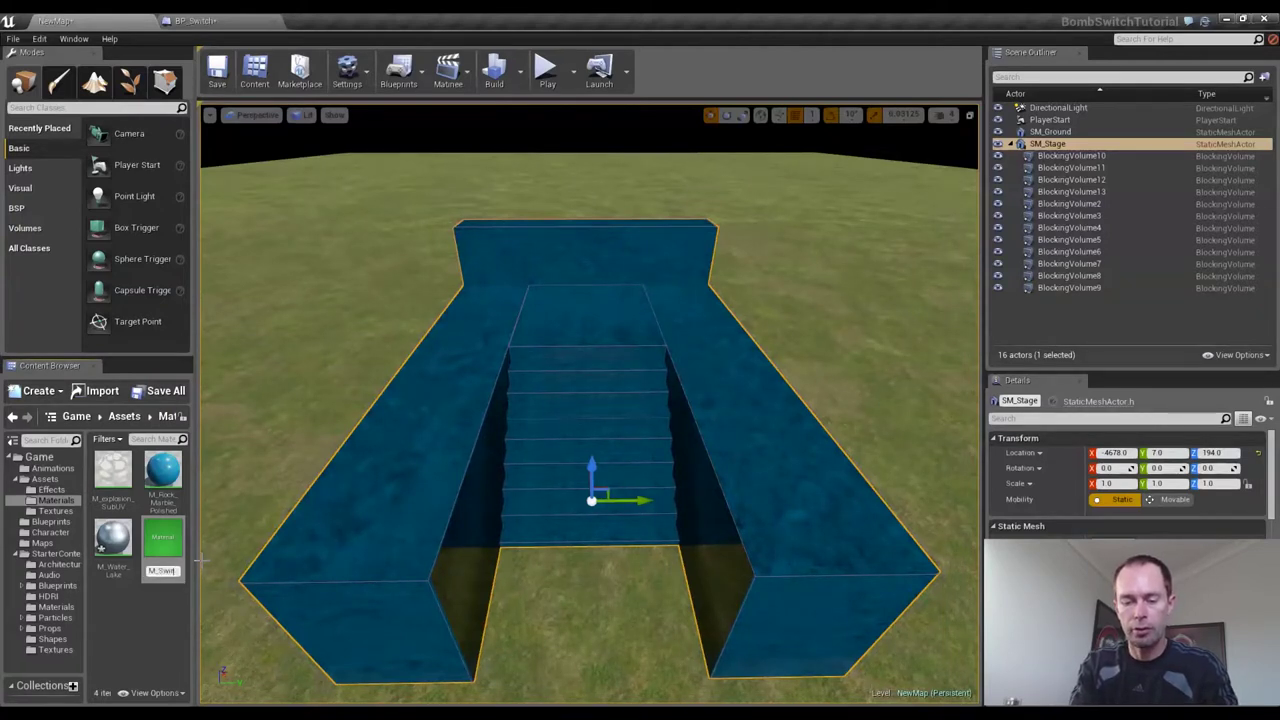
{"action": "type", "text": "itch("}
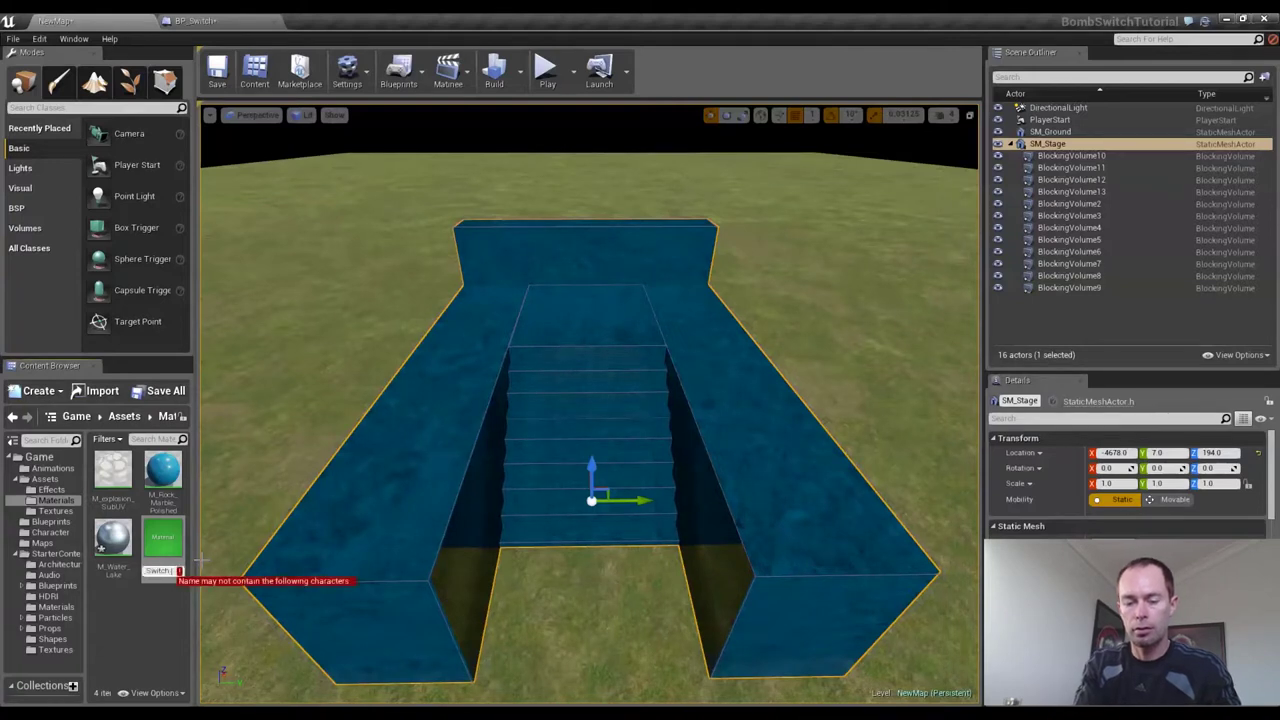
{"action": "key", "text": "BackSpace"}
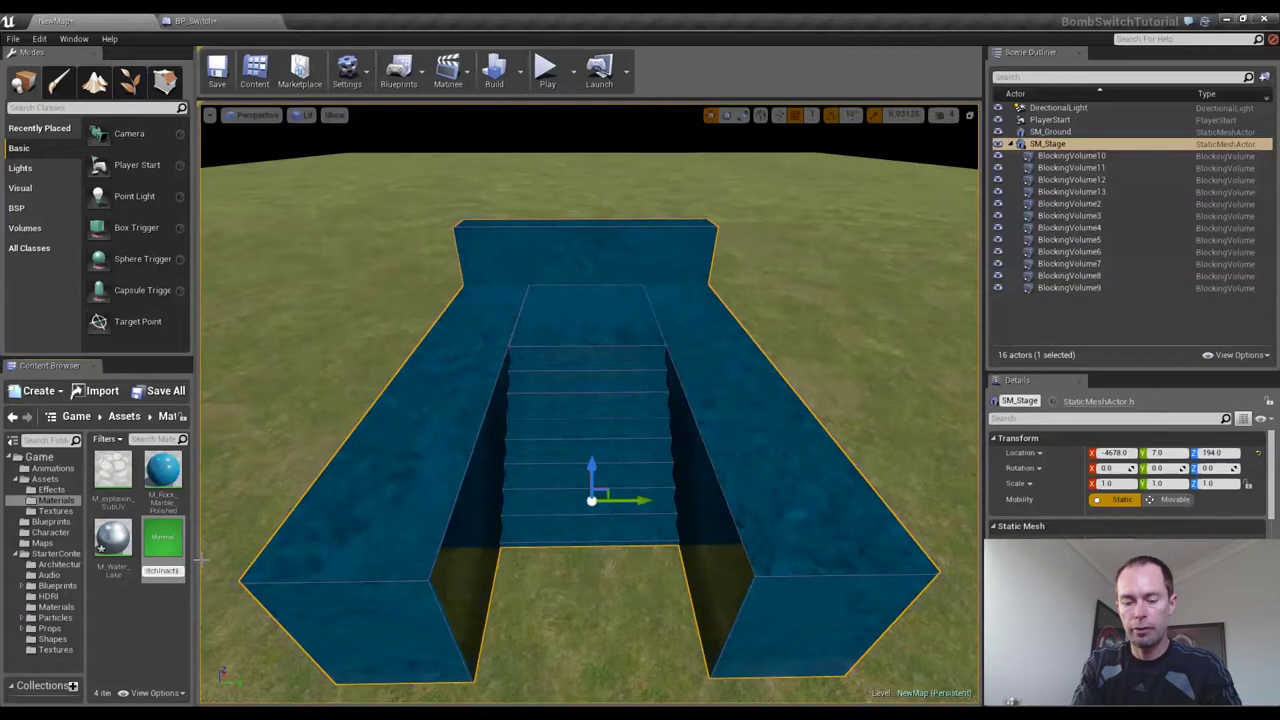
{"action": "key", "text": "Return"}
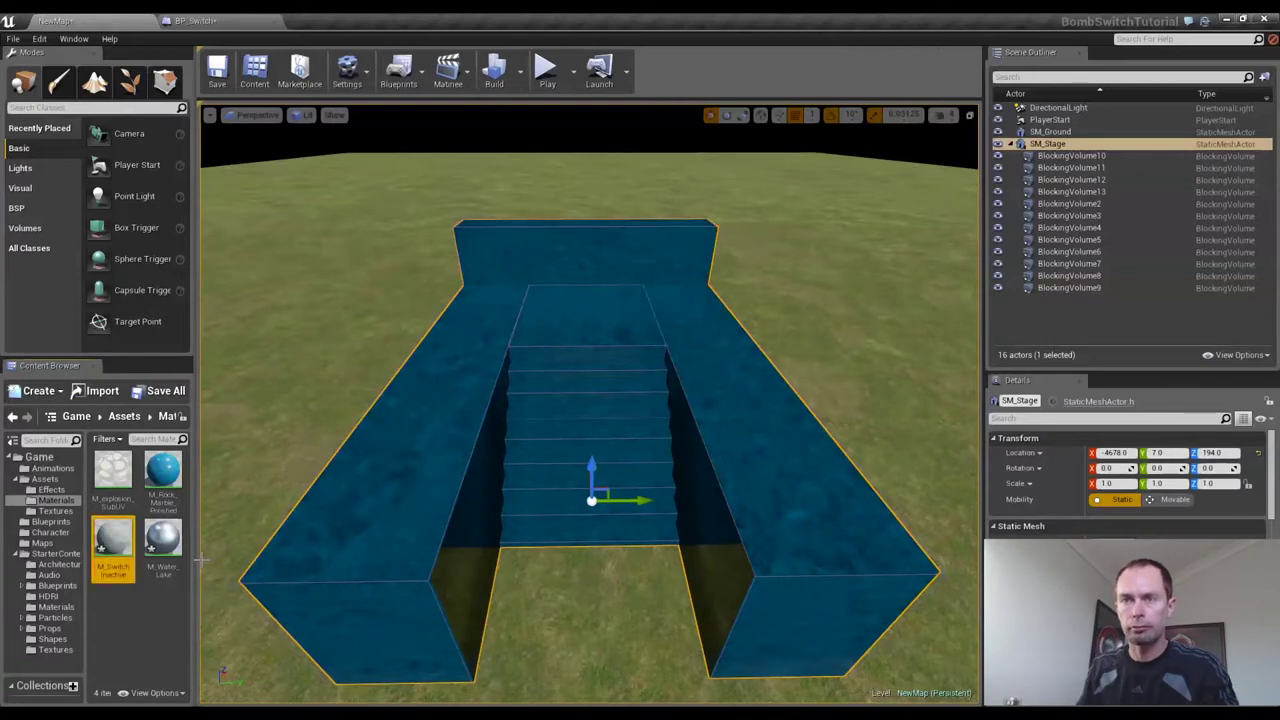
Rename the original M_Water_Lake to M_SwitchActive and open it for editing
{"action": "left_click", "coordinate": [165, 565]}
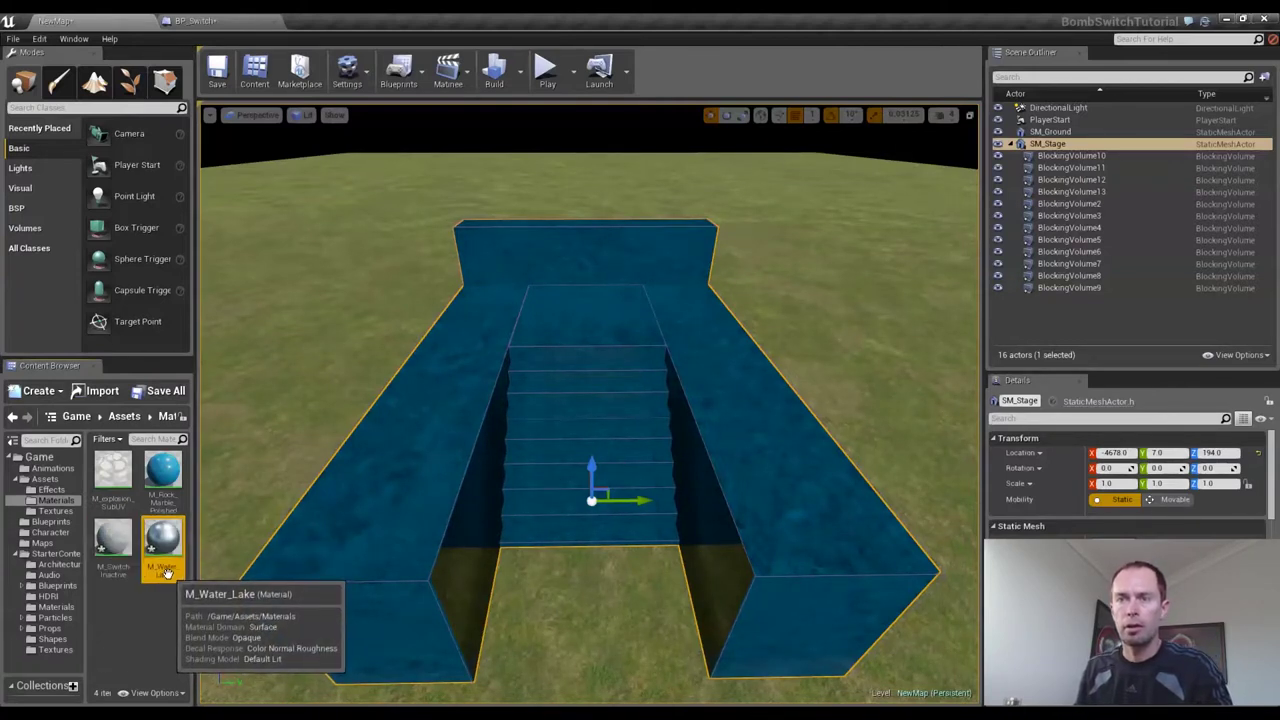
{"action": "key", "text": "F2"}
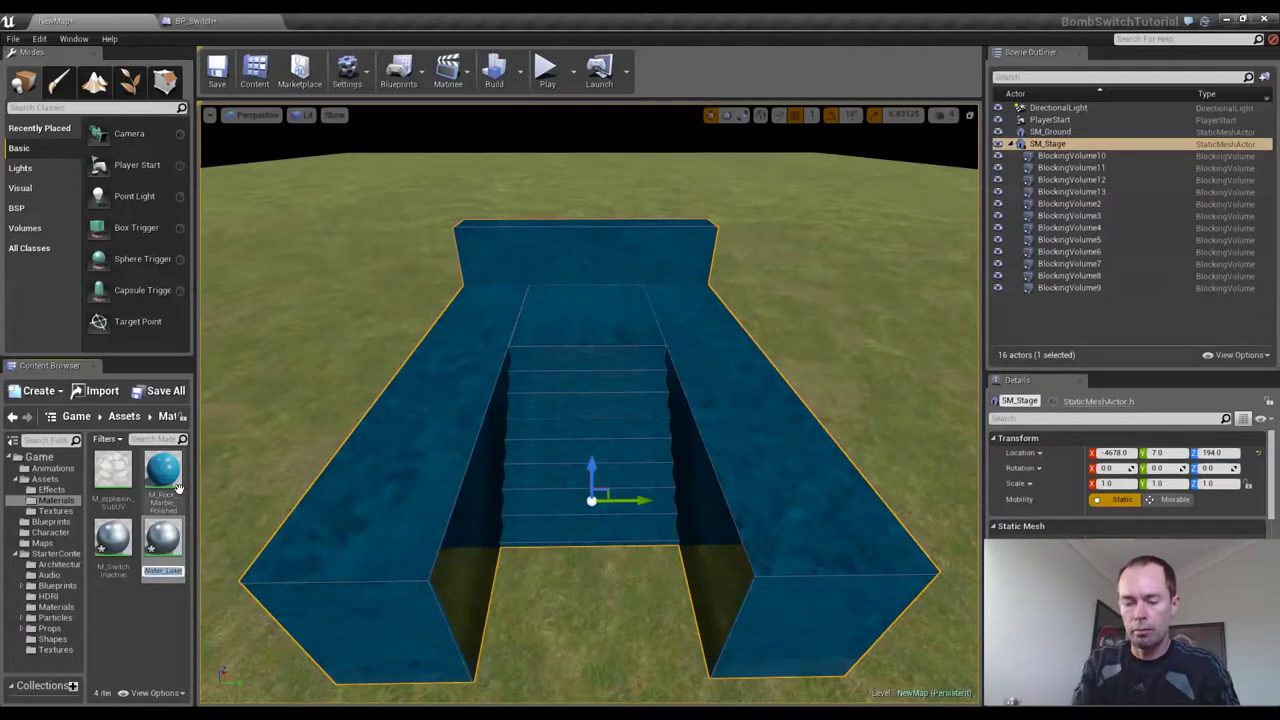
{"action": "type", "text": "M_Swit"}
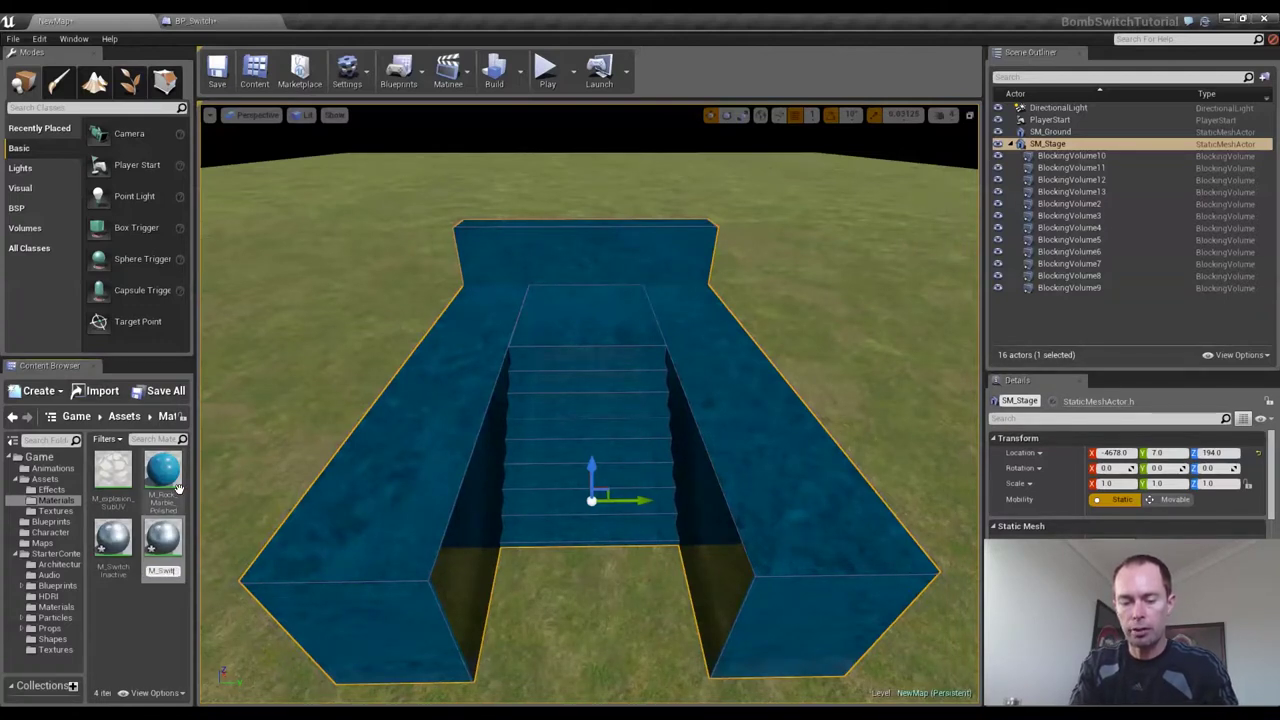
{"action": "type", "text": "chActive"}
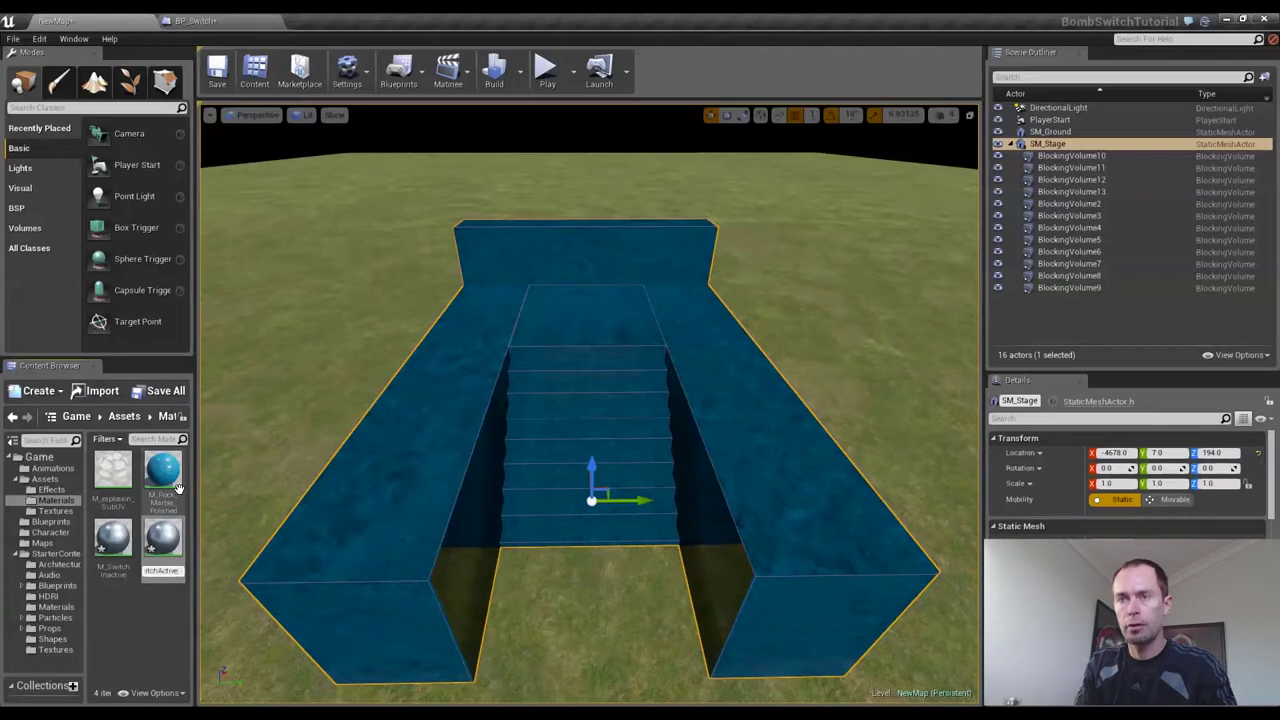
{"action": "key", "text": "Return"}
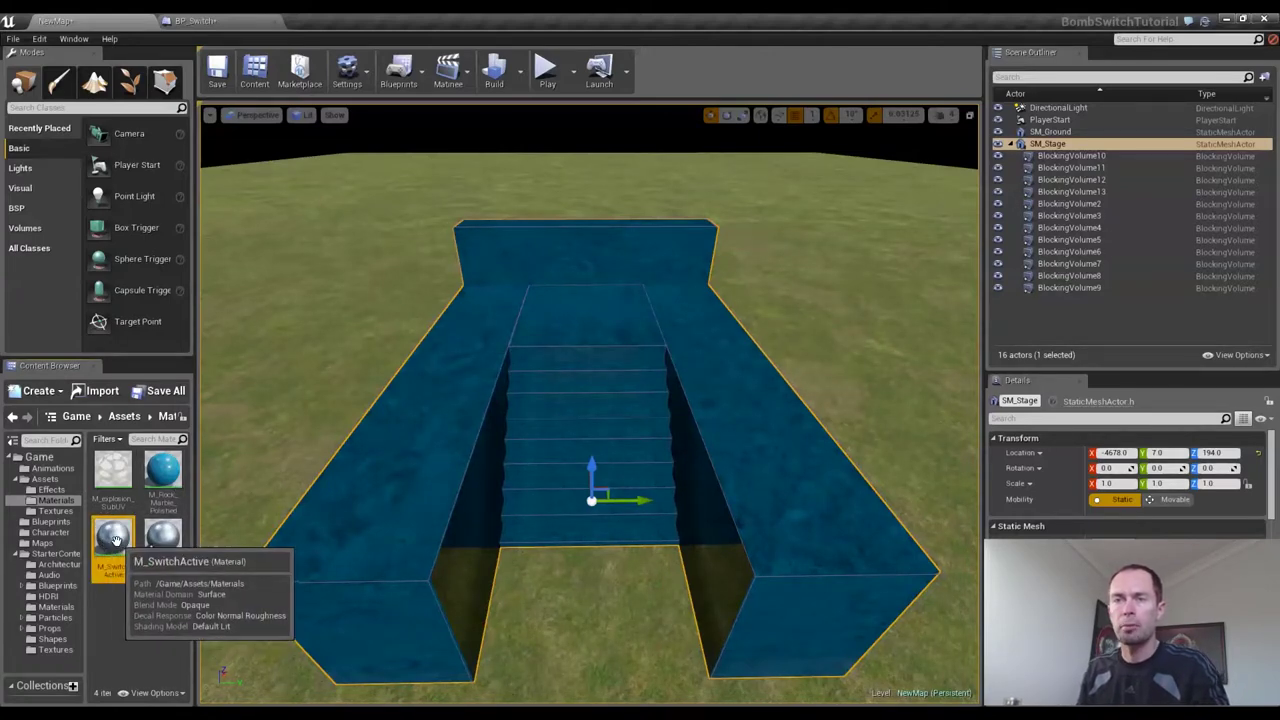
{"action": "double_click", "coordinate": [113, 540]}
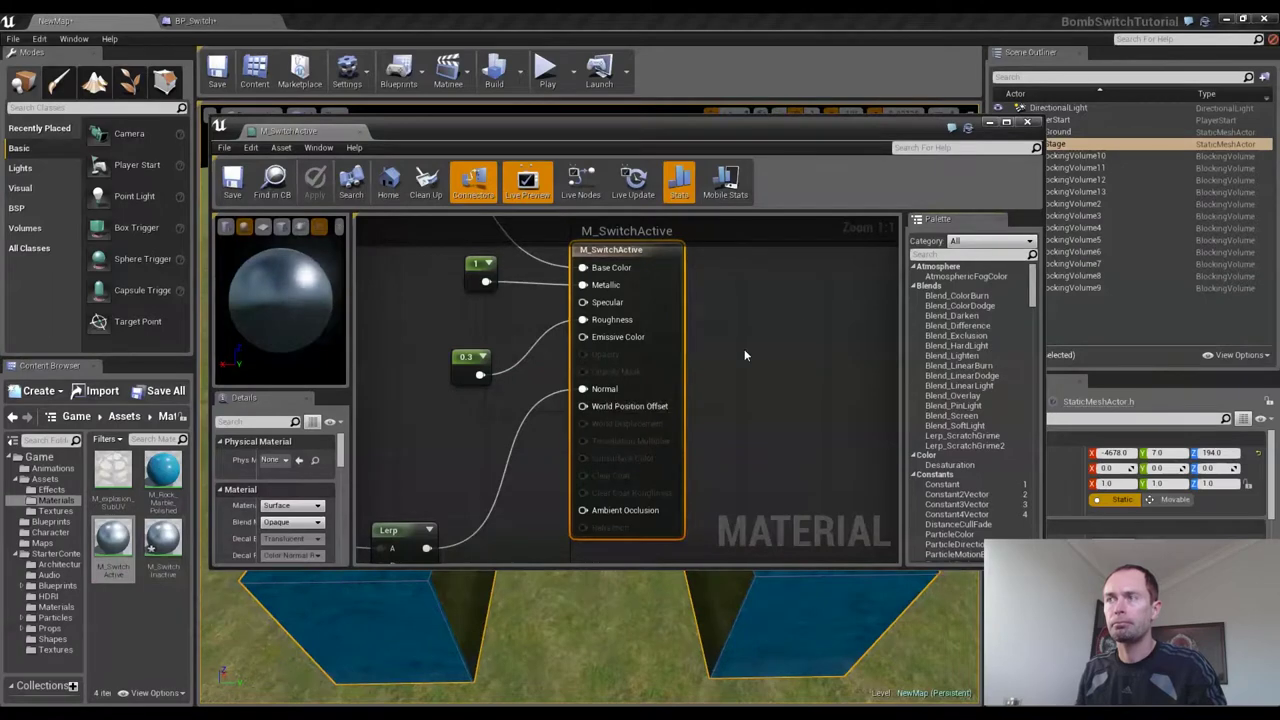
Zoom and pan the M_SwitchActive graph to bring the Color parameter and Multiply nodes into view
{"action": "scroll", "coordinate": [751, 338], "scroll_direction": "down", "scroll_amount": 7}
{"action": "scroll", "coordinate": [762, 339], "scroll_direction": "down", "scroll_amount": 5}
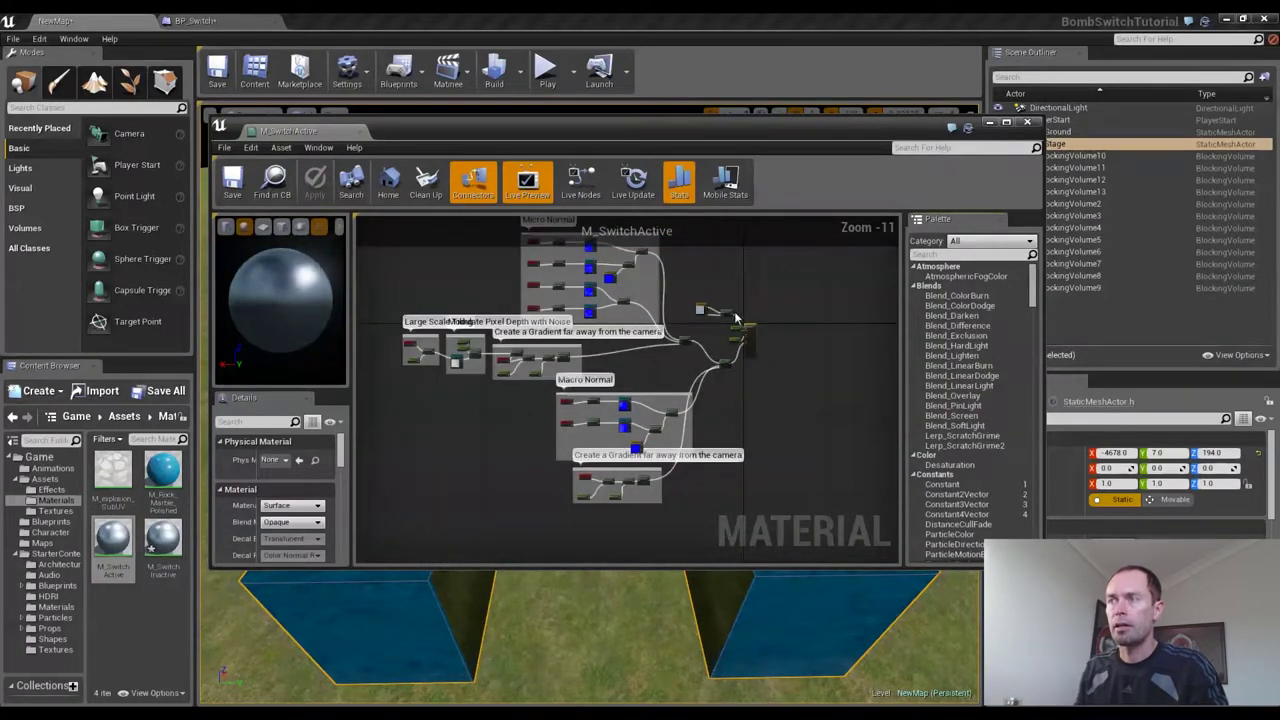
{"action": "right_click_drag", "start_coordinate": [734, 287], "coordinate": [802, 323]}
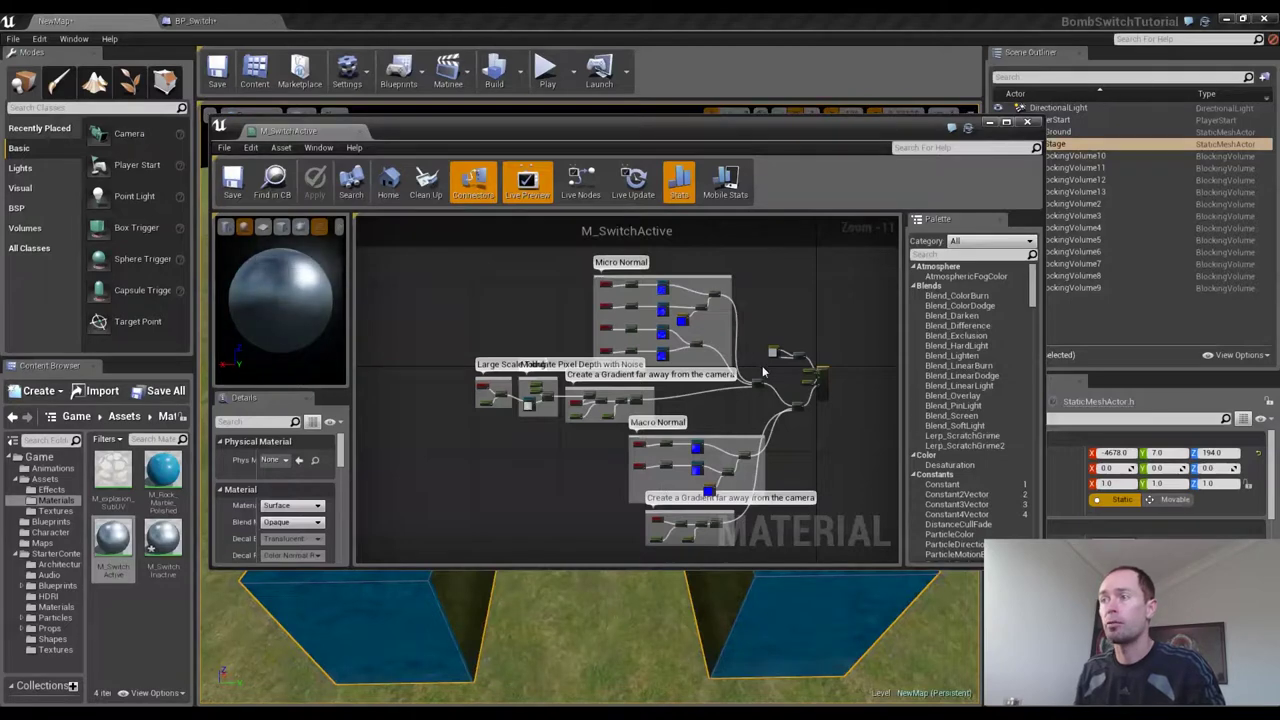
{"action": "scroll", "coordinate": [798, 377], "scroll_direction": "up", "scroll_amount": 6}
{"action": "scroll", "coordinate": [798, 377], "scroll_direction": "up", "scroll_amount": 5}
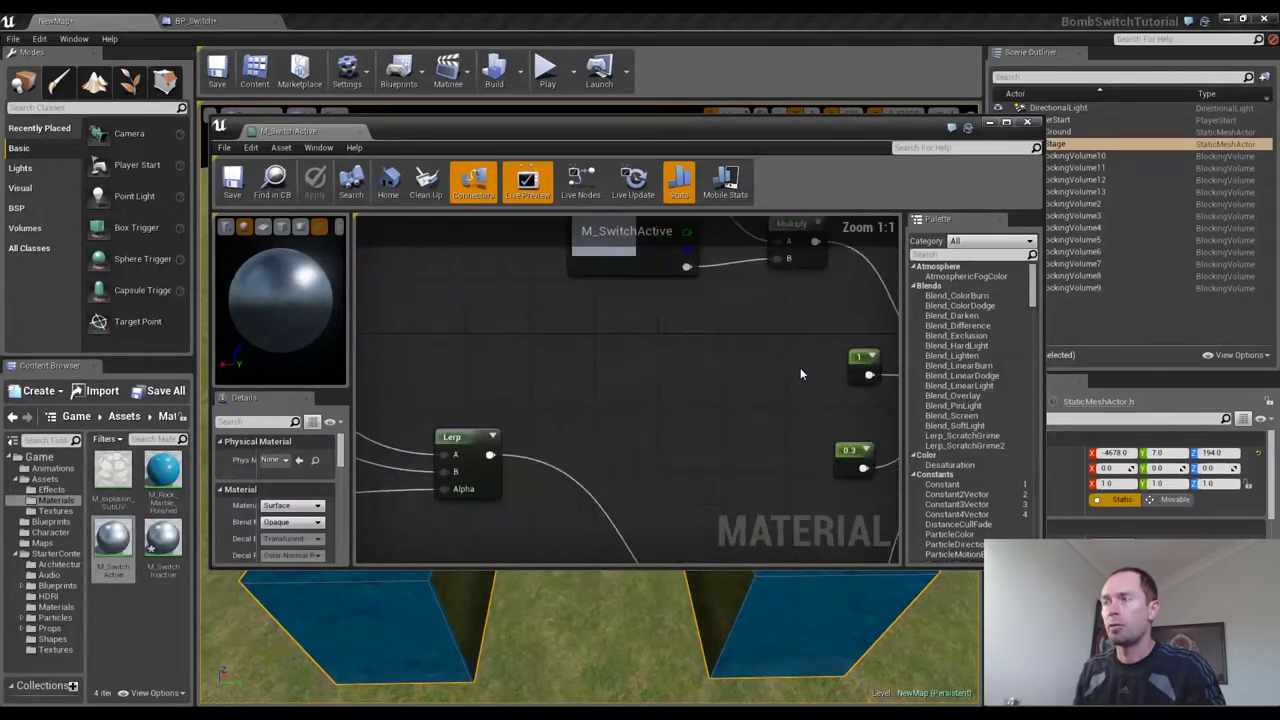
{"action": "right_click_drag", "start_coordinate": [780, 317], "coordinate": [522, 341]}
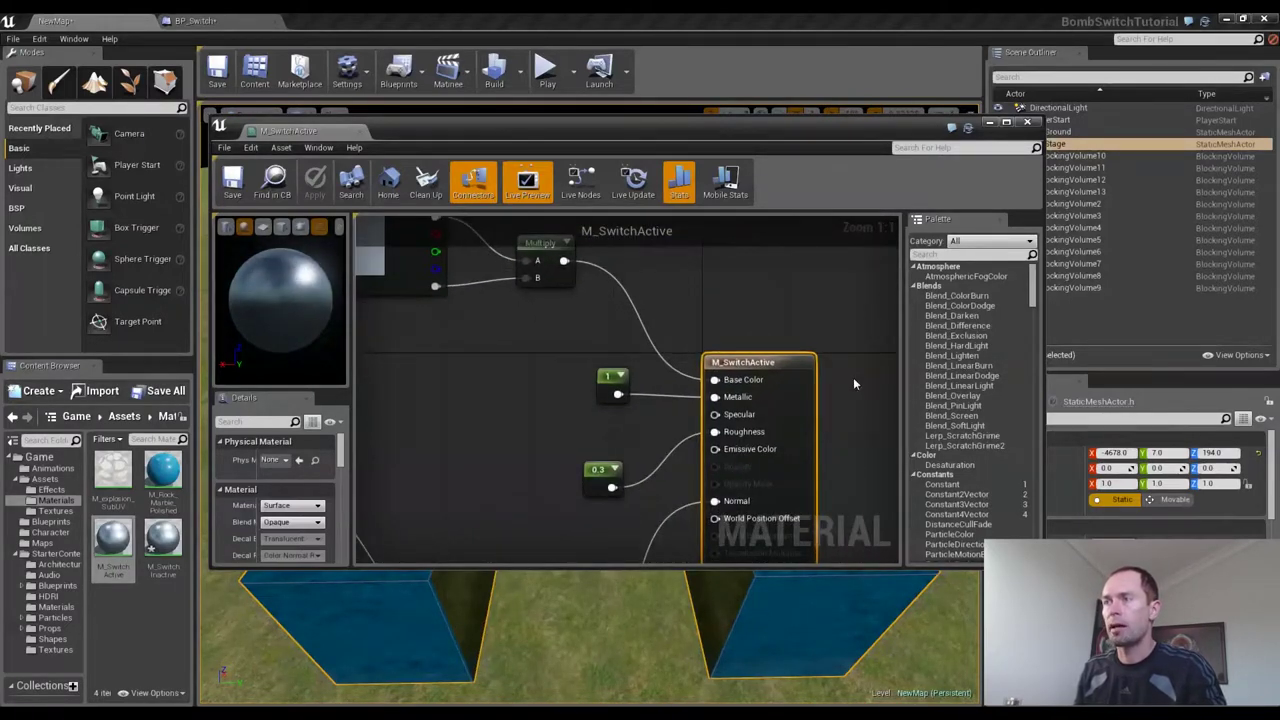
{"action": "right_click_drag", "start_coordinate": [560, 300], "coordinate": [798, 434]}
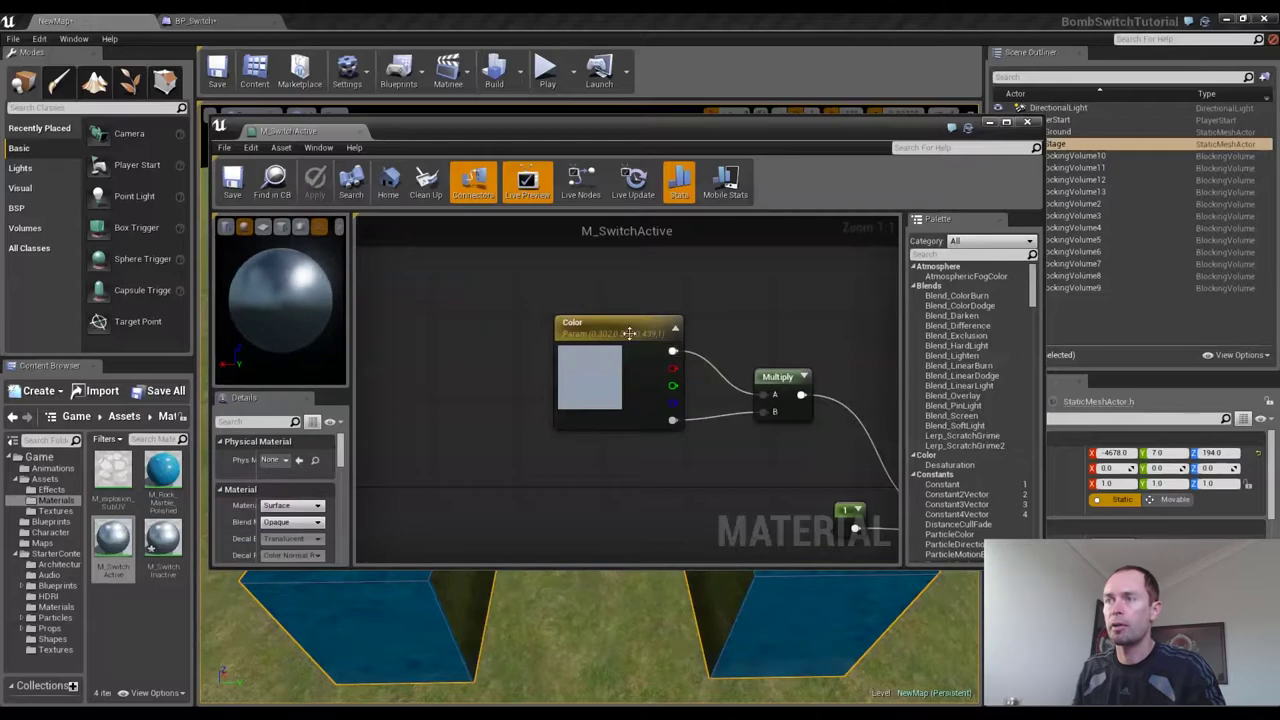
Set the Color parameter to bright green (R 0.0, G 0.63, B 0.012), save, and close the editor
{"action": "double_click", "coordinate": [581, 371]}
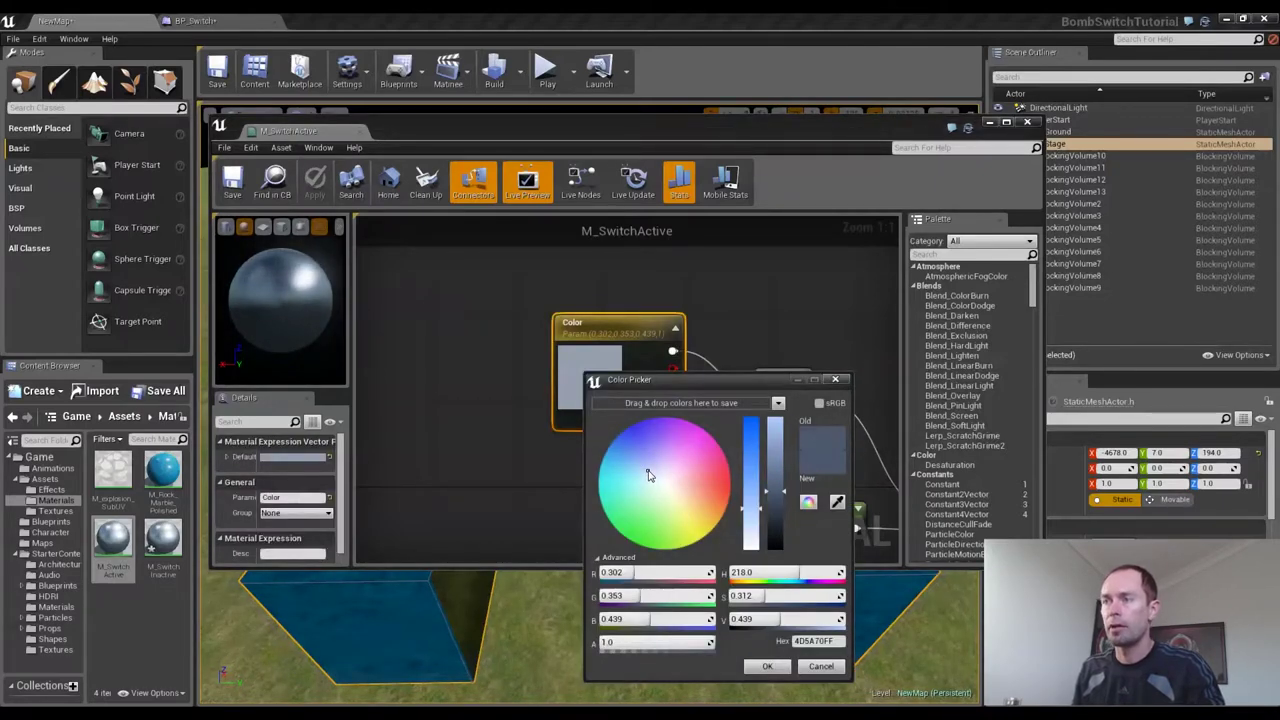
{"action": "left_click_drag", "start_coordinate": [648, 477], "coordinate": [630, 545]}
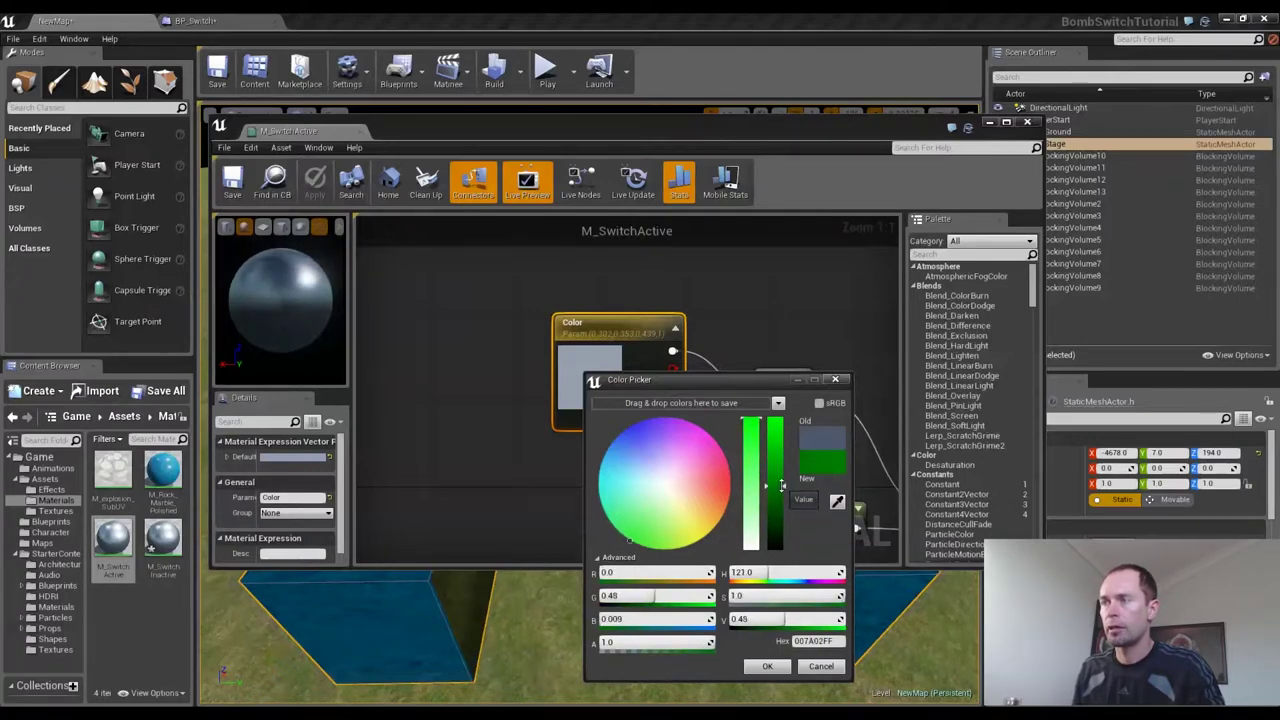
{"action": "left_click_drag", "start_coordinate": [783, 491], "coordinate": [783, 465]}
{"action": "left_click", "coordinate": [767, 666]}
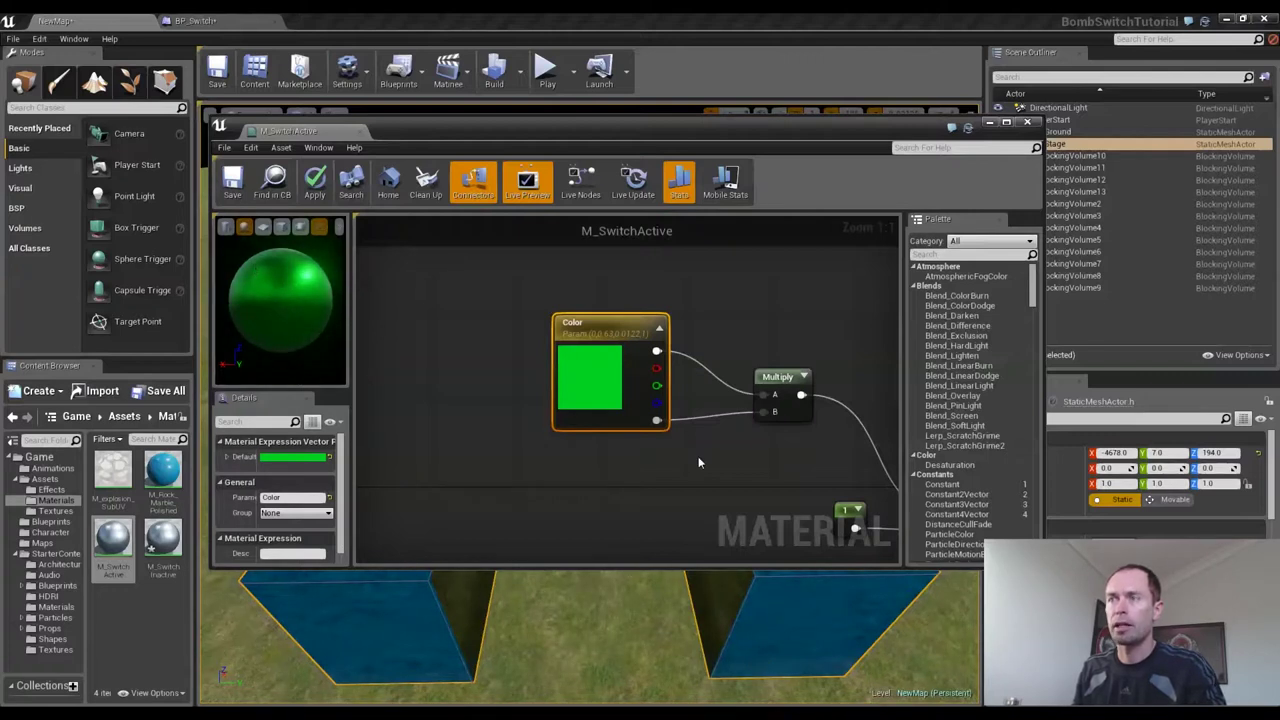
{"action": "left_click", "coordinate": [231, 185]}
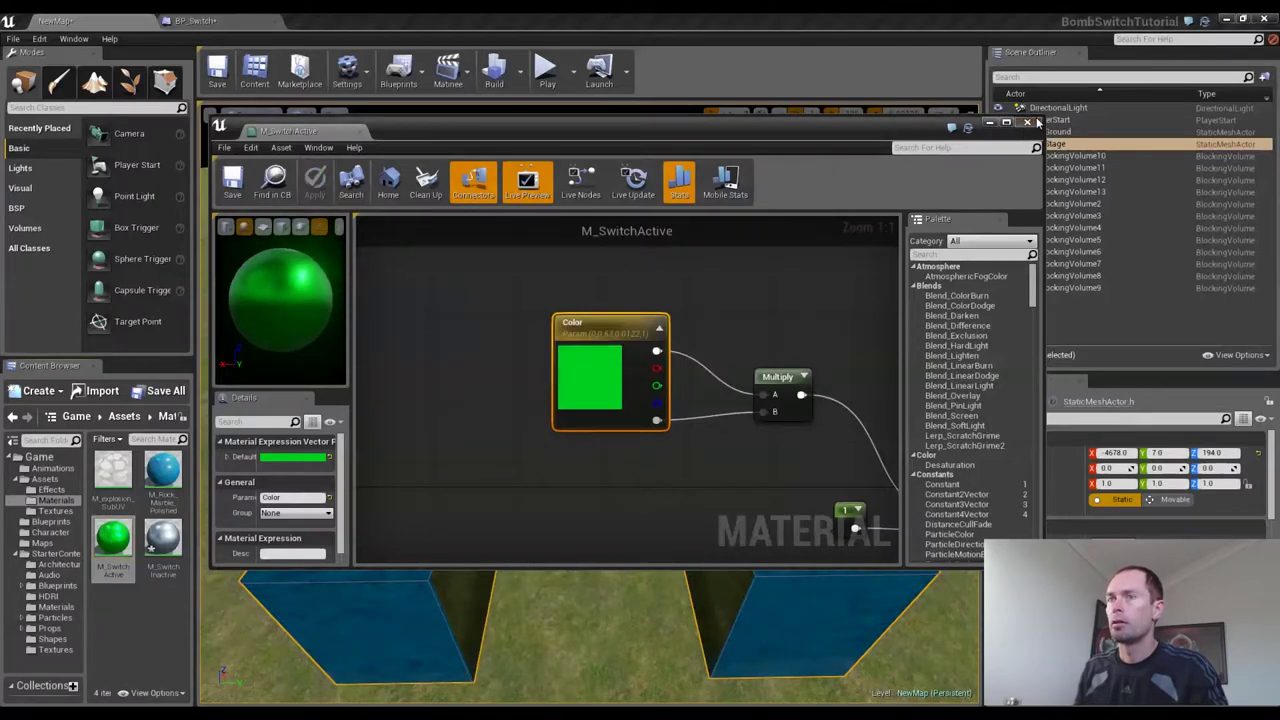
{"action": "left_click", "coordinate": [1027, 121]}
Open M_SwitchInactive and give its Color parameter a dark red hue
{"action": "double_click", "coordinate": [163, 543]}
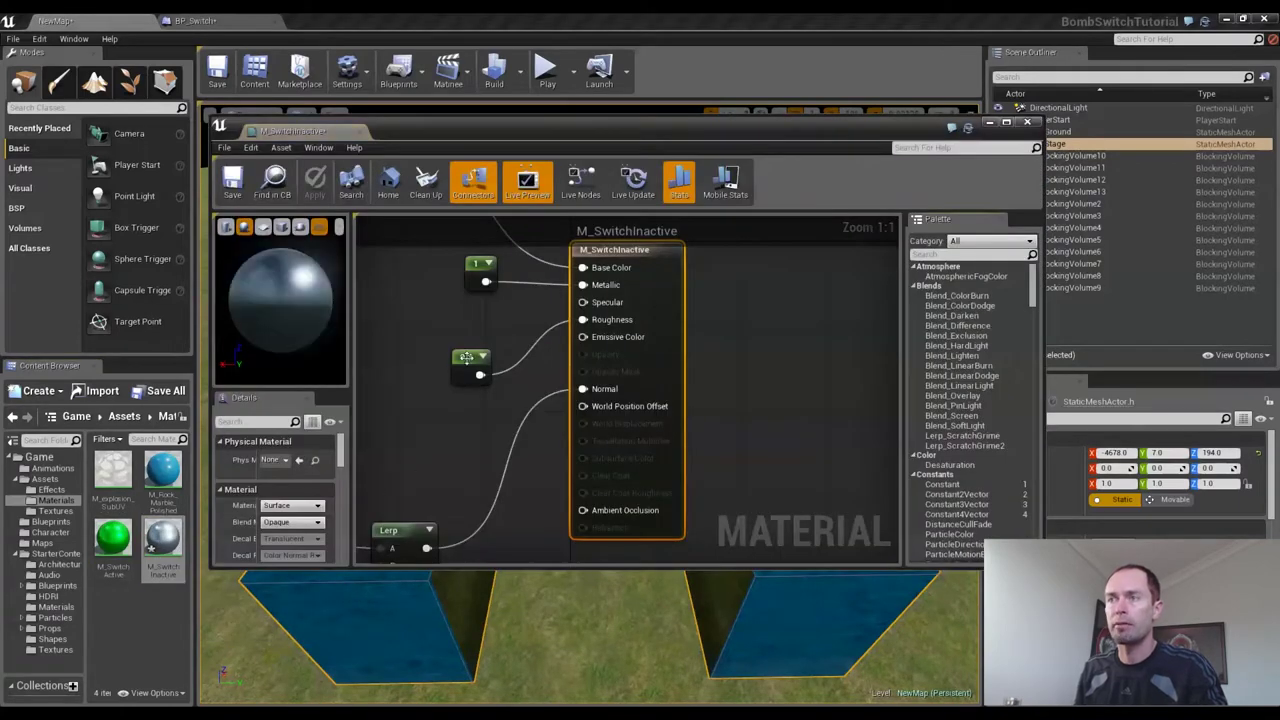
{"action": "right_click_drag", "start_coordinate": [414, 266], "coordinate": [654, 540]}
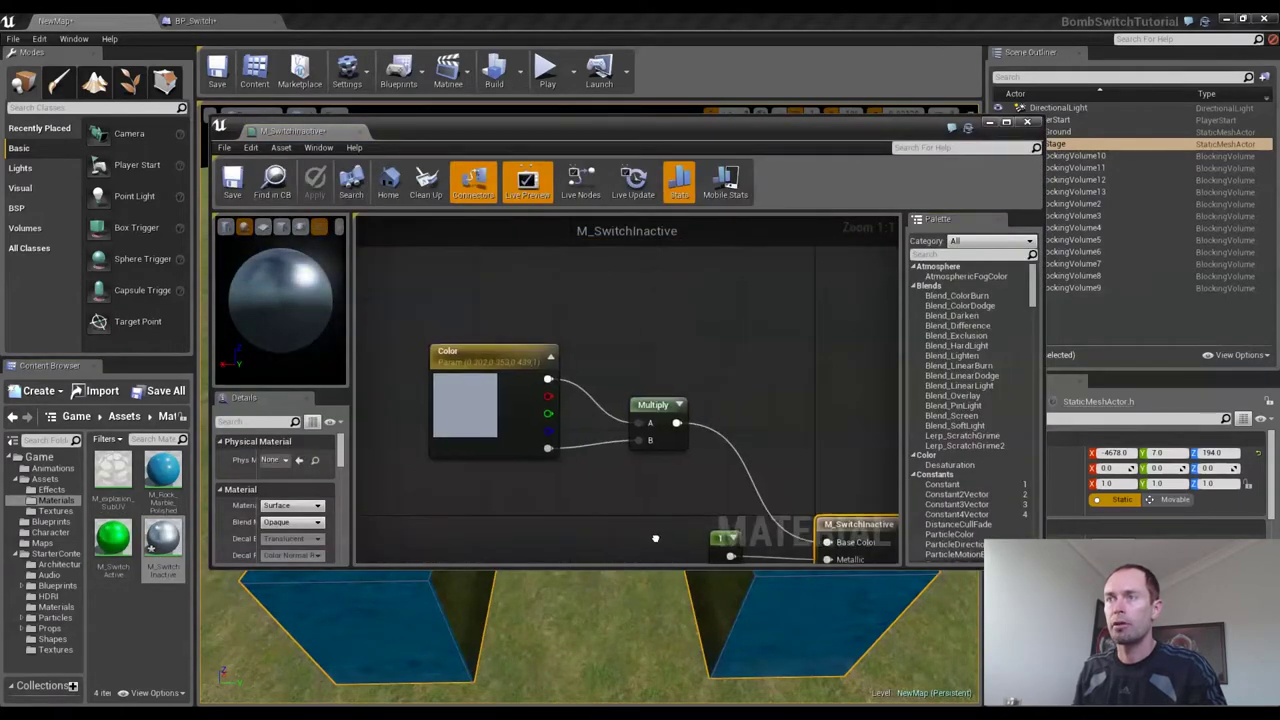
{"action": "double_click", "coordinate": [481, 413]}
{"action": "left_click_drag", "start_coordinate": [546, 506], "coordinate": [626, 497]}
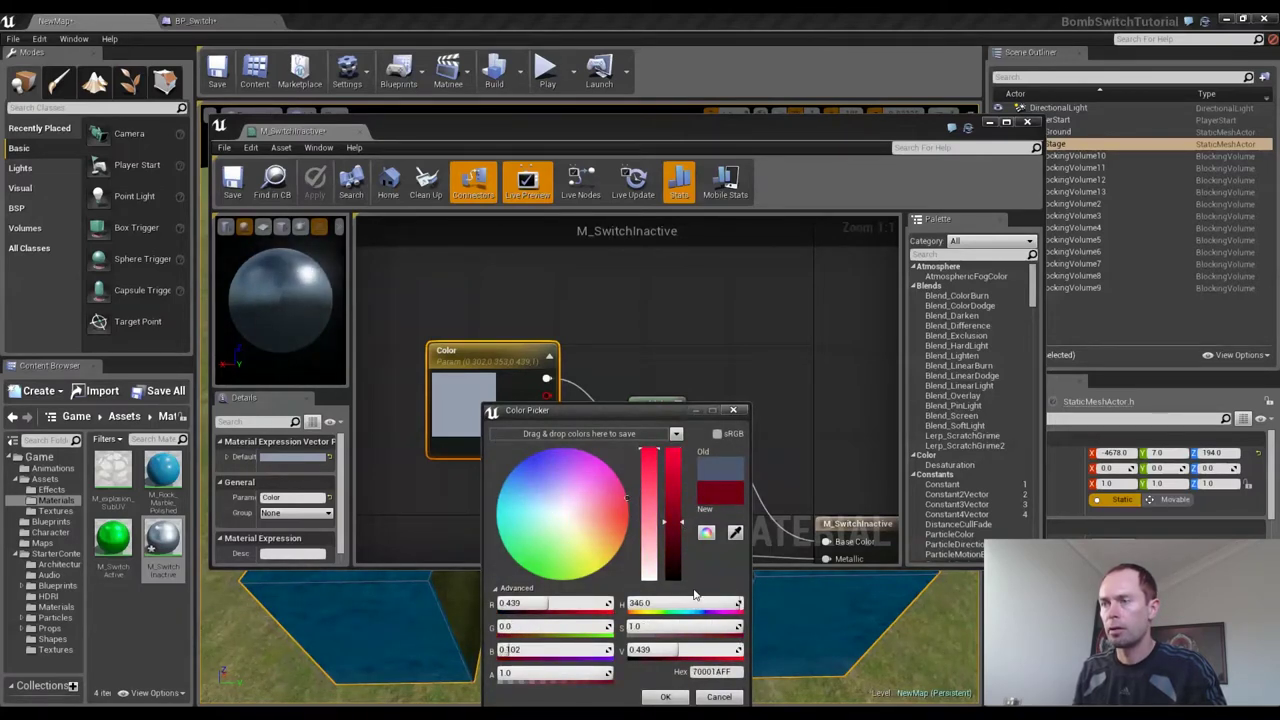
{"action": "left_click", "coordinate": [670, 697]}
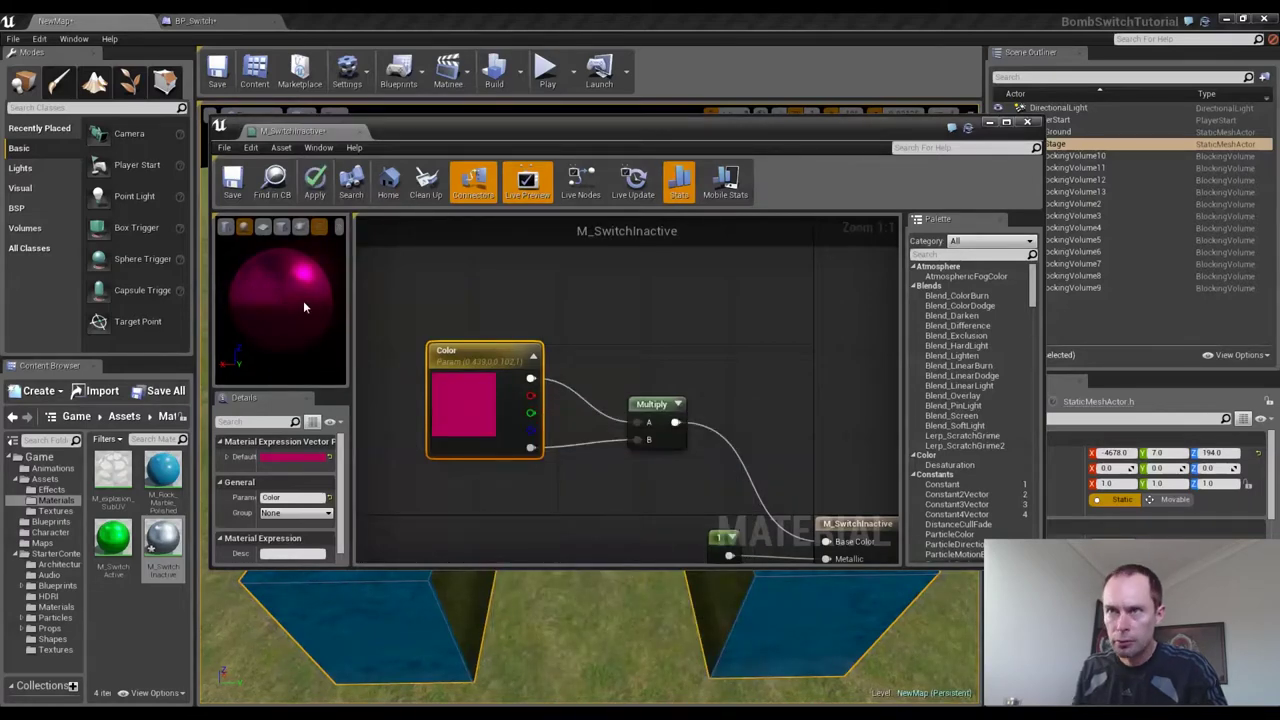
Fine-tune the Color parameter's red hue twice, then close the M_SwitchInactive editor
{"action": "double_click", "coordinate": [471, 420]}
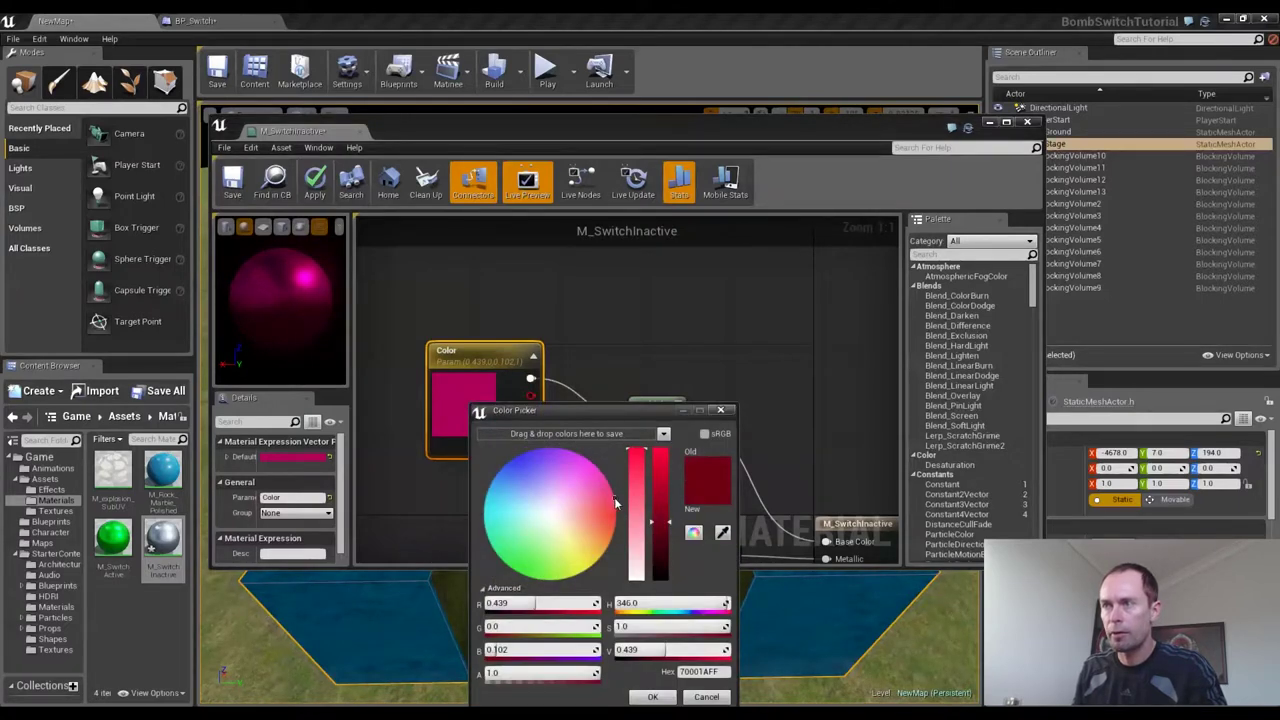
{"action": "left_click_drag", "start_coordinate": [614, 505], "coordinate": [623, 520]}
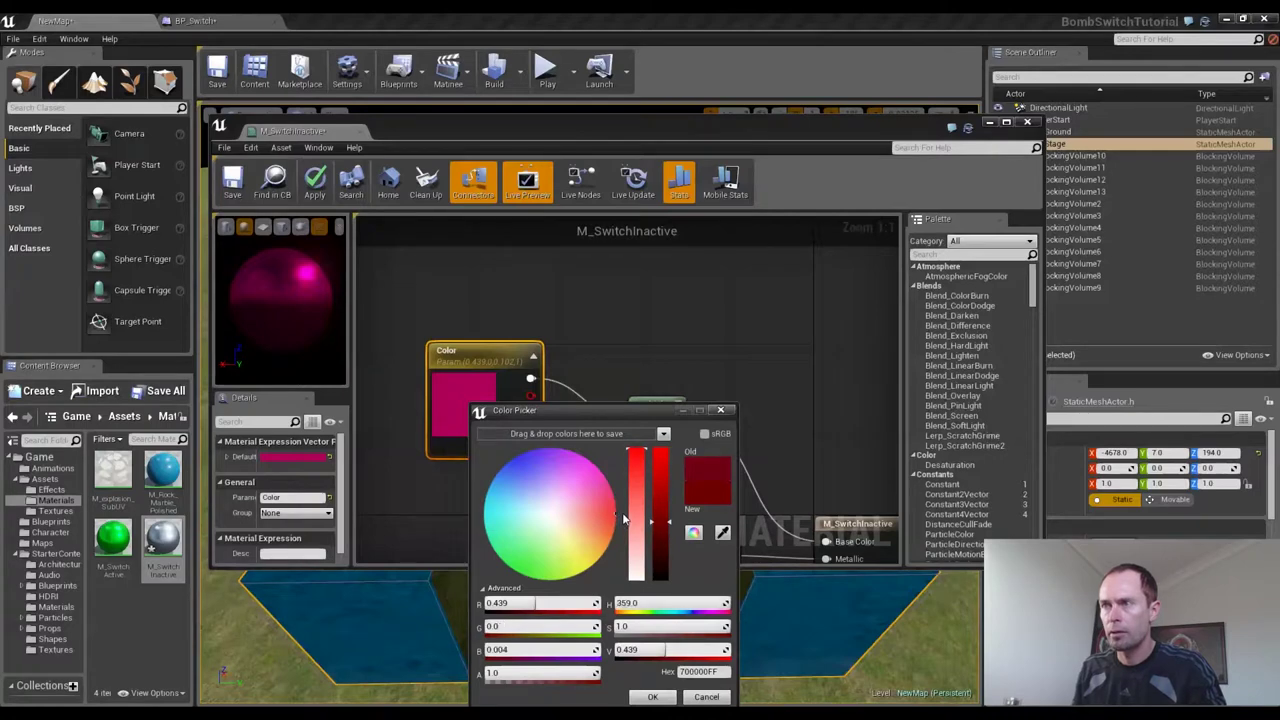
{"action": "left_click", "coordinate": [655, 696]}
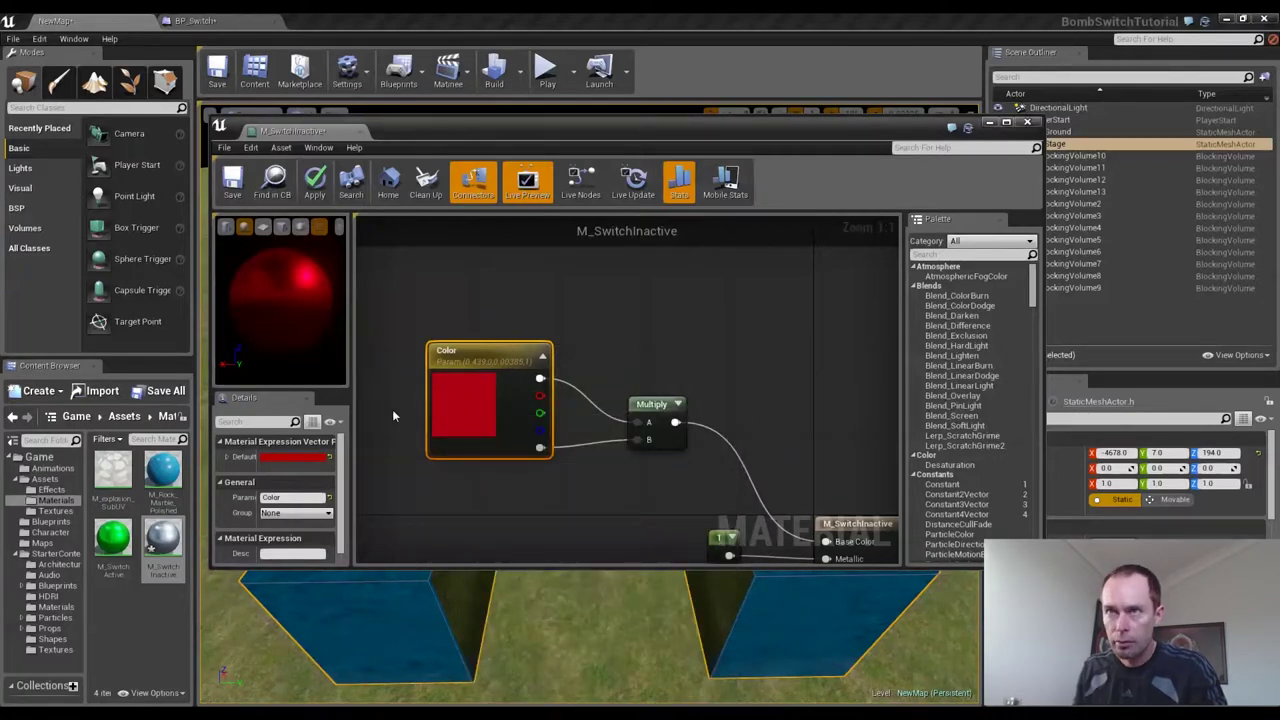
{"action": "double_click", "coordinate": [446, 404]}
{"action": "left_click_drag", "start_coordinate": [603, 518], "coordinate": [608, 512]}
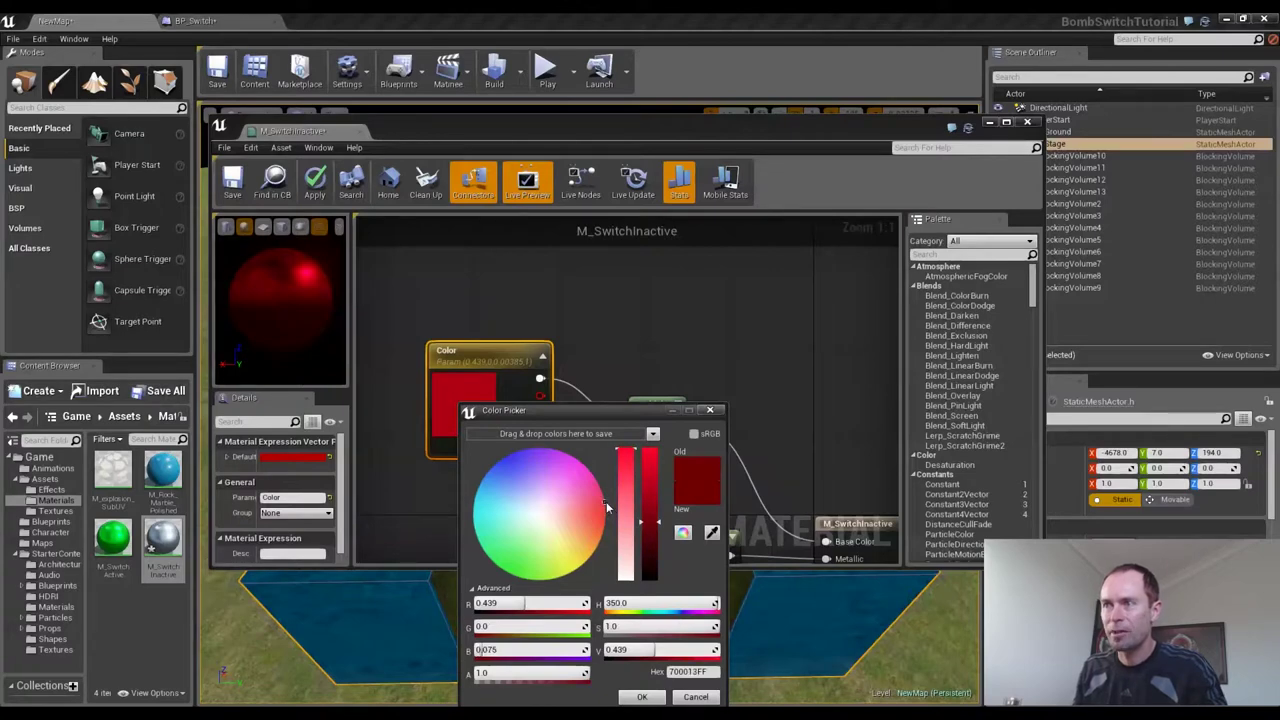
{"action": "left_click", "coordinate": [642, 696]}
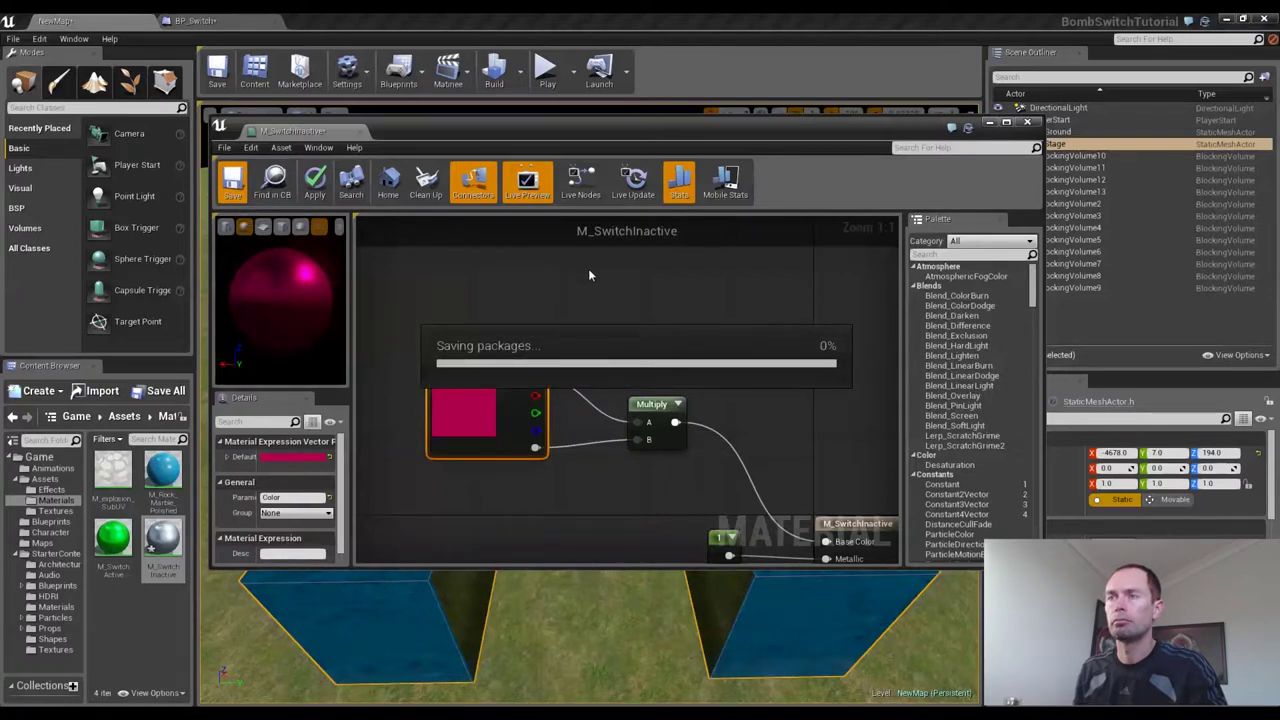
{"action": "left_click", "coordinate": [1025, 122]}
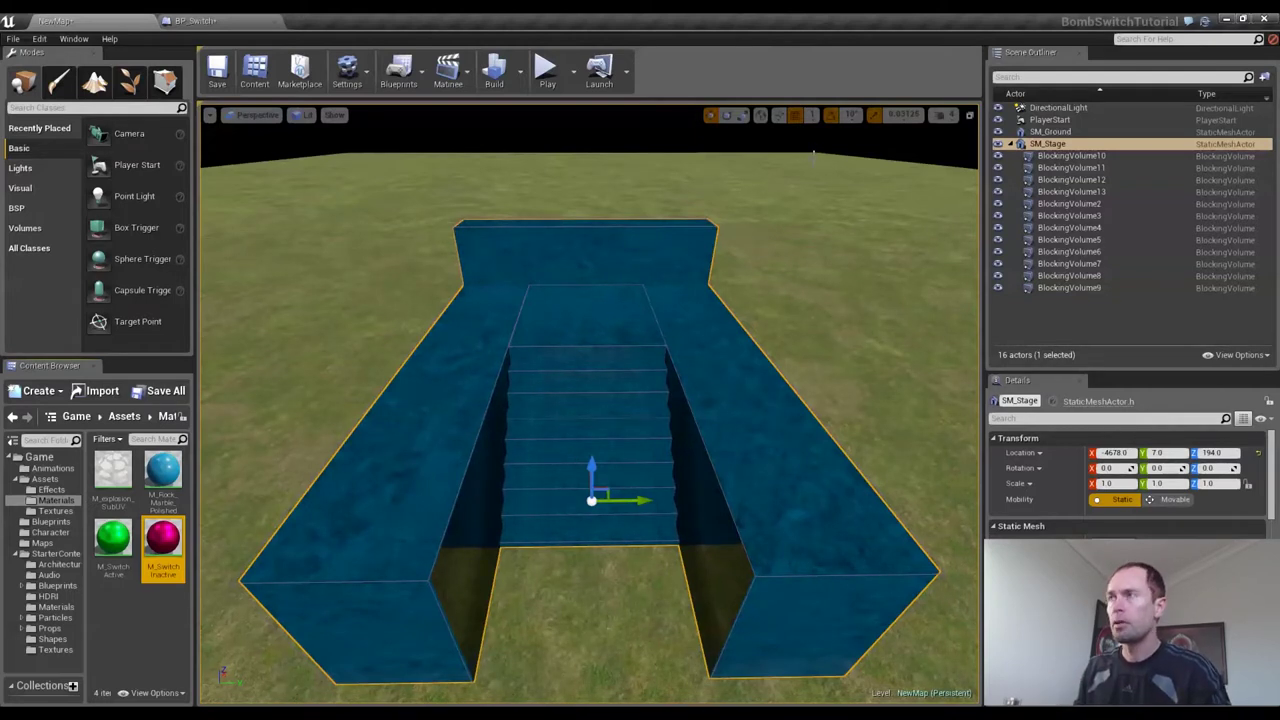
Open the BP_Switch blueprint from the Blueprints folder
{"action": "left_click", "coordinate": [33, 524]}
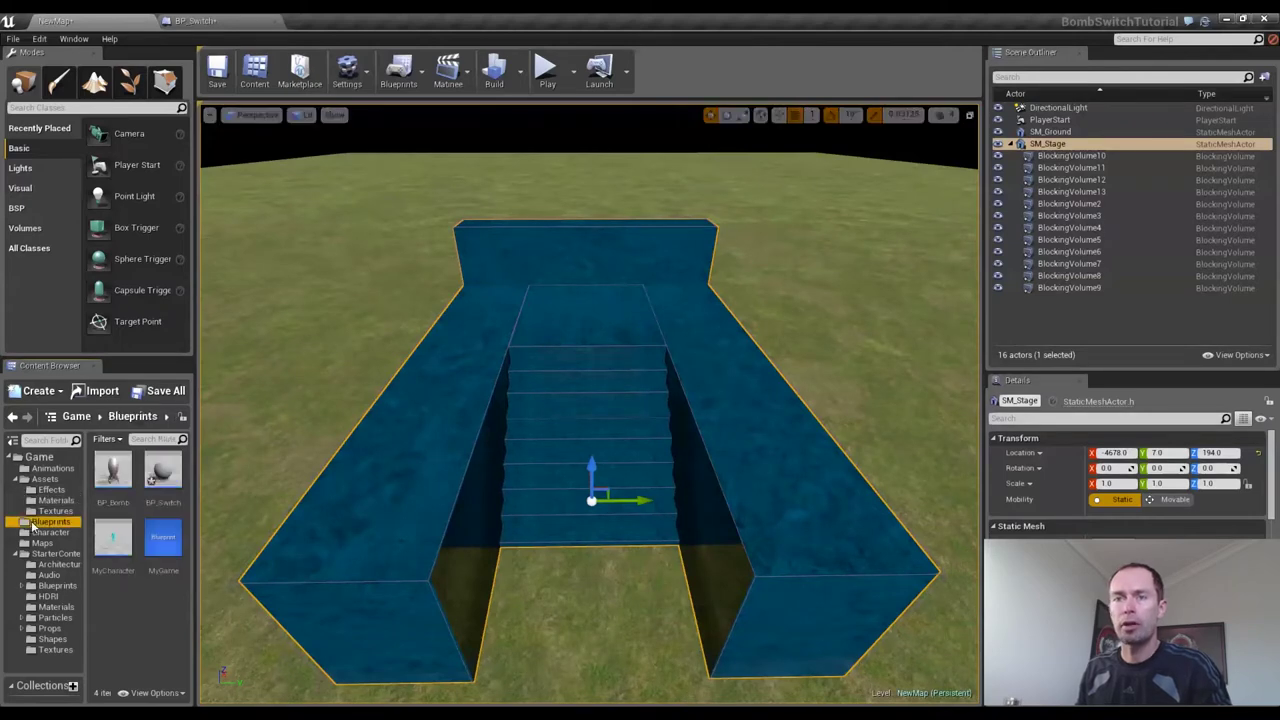
{"action": "double_click", "coordinate": [165, 472]}
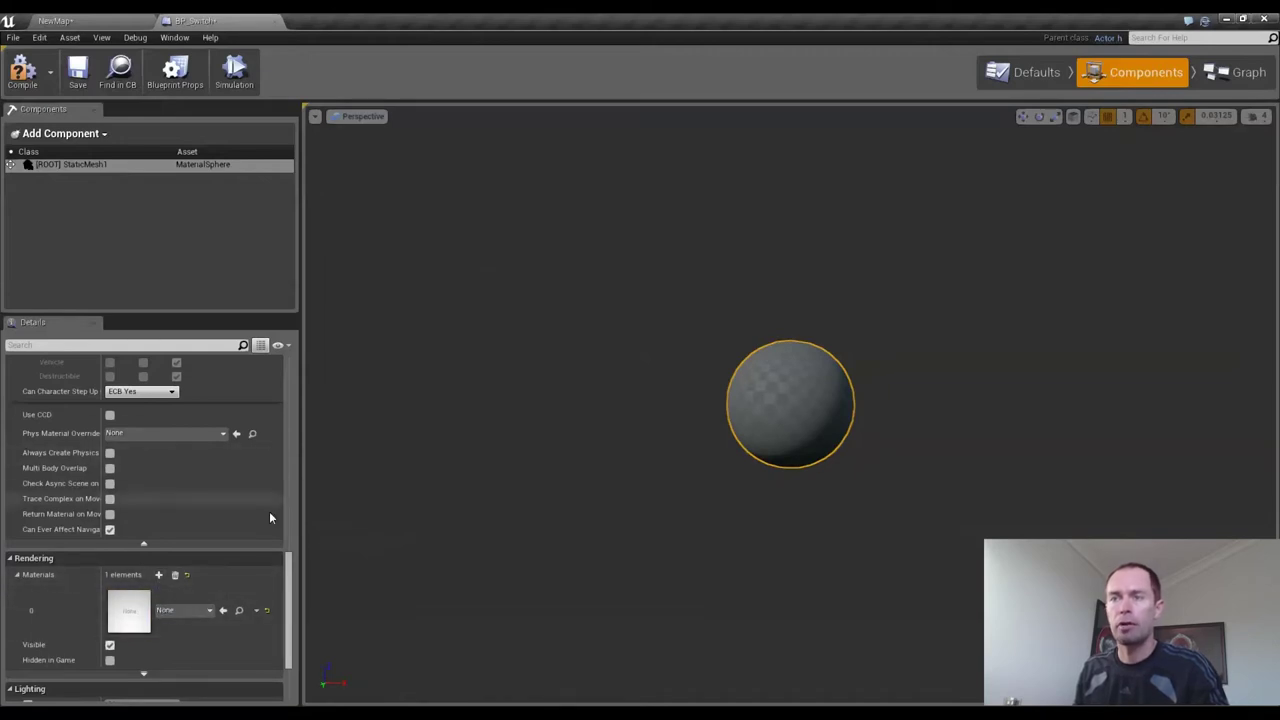
{"action": "left_click_drag", "start_coordinate": [289, 612], "coordinate": [289, 640]}
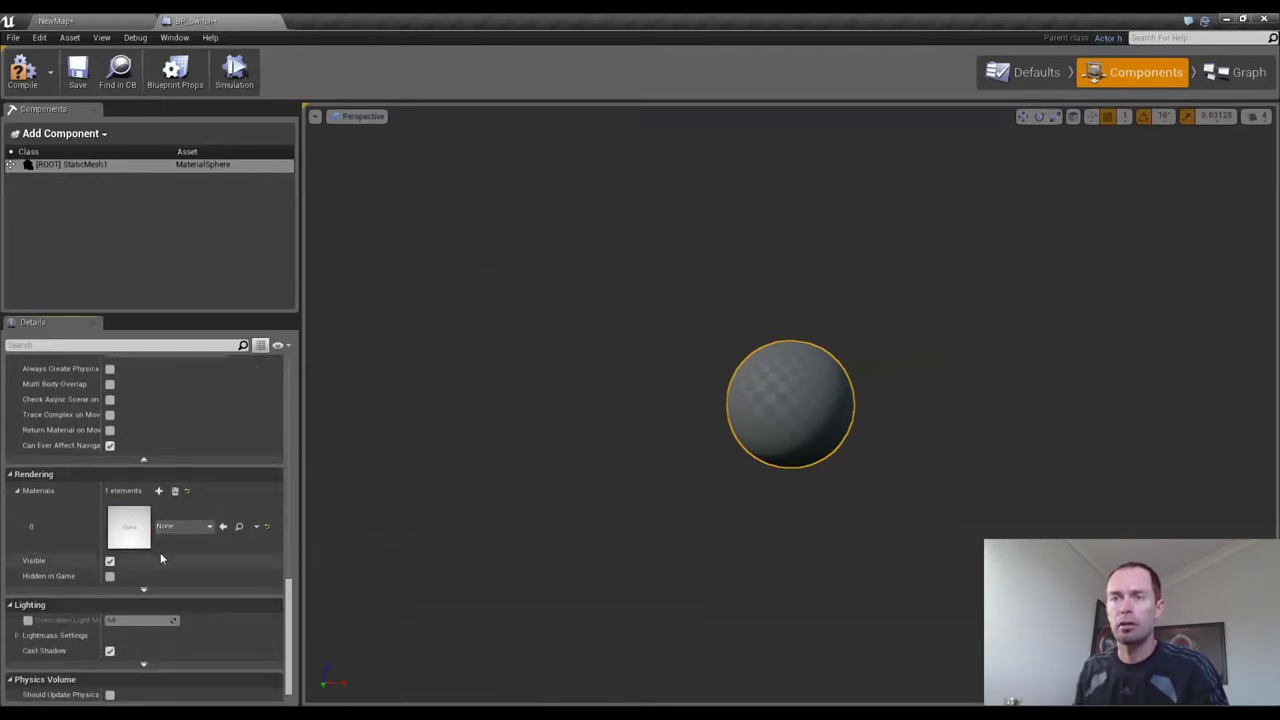
Assign M_SwitchActive to the sphere's Materials slot 0, save BP_Switch, and close it
{"action": "left_click", "coordinate": [91, 20]}
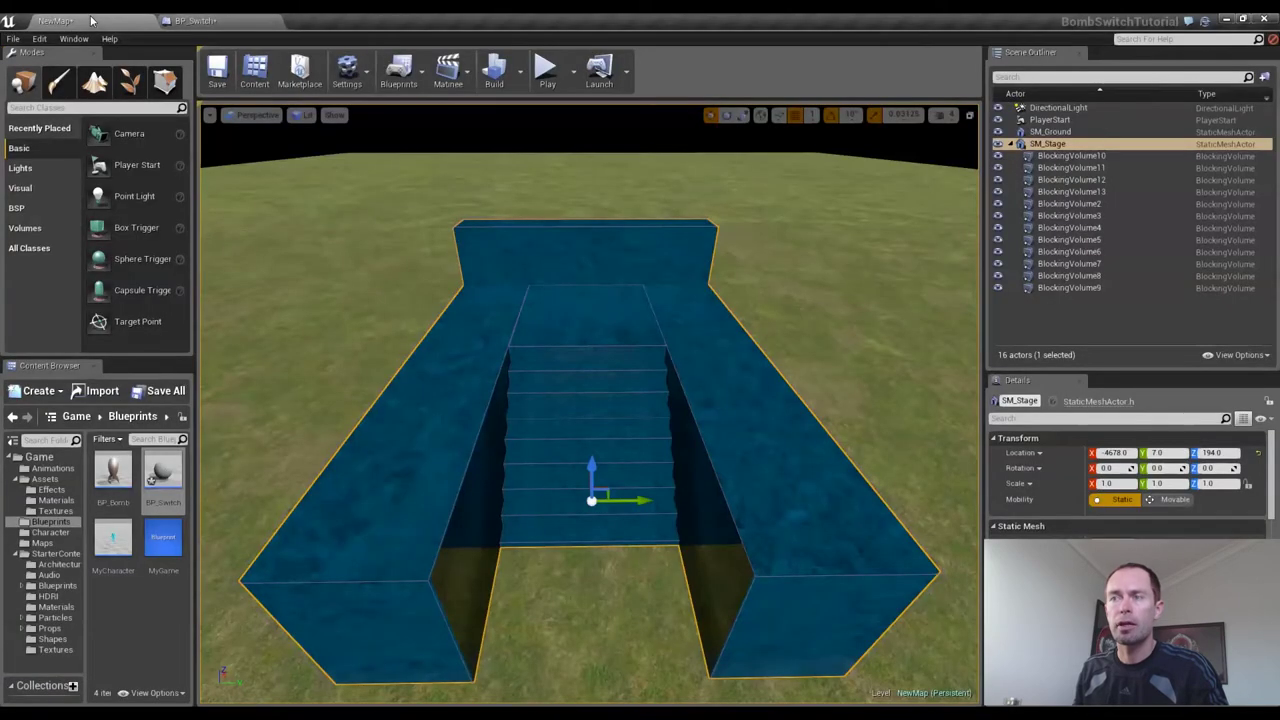
{"action": "left_click", "coordinate": [56, 501]}
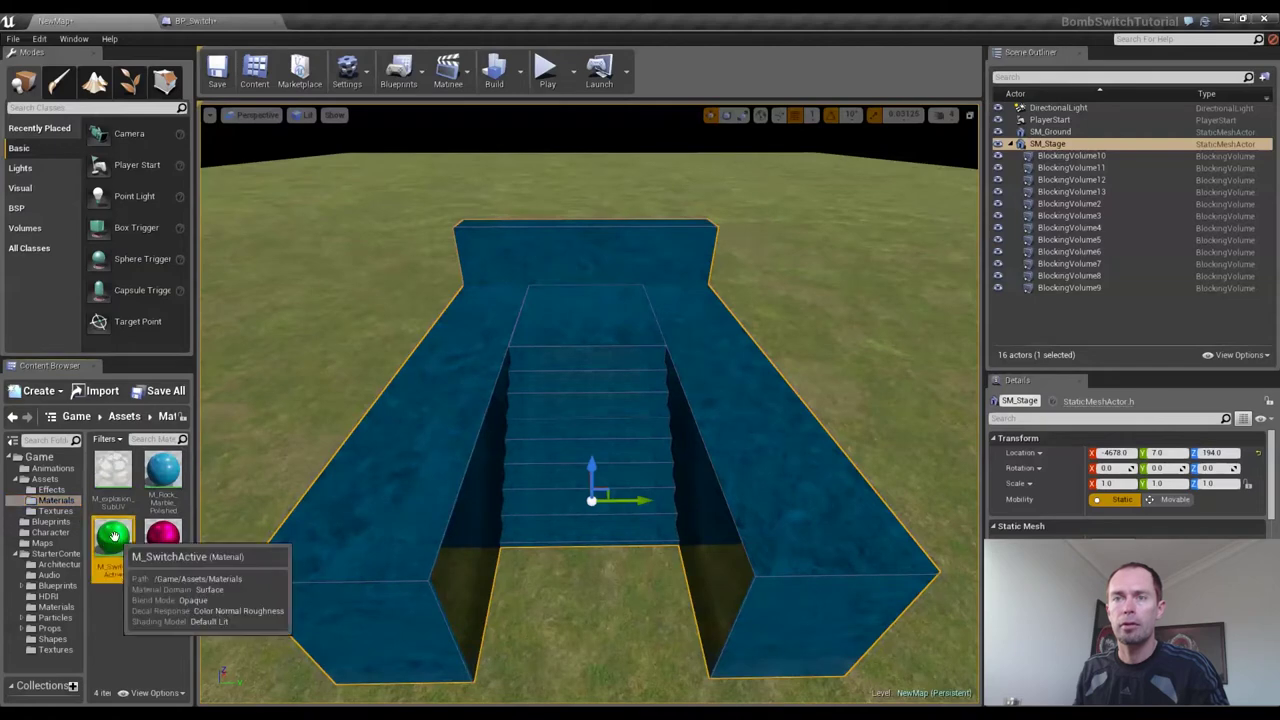
{"action": "left_click", "coordinate": [218, 20]}
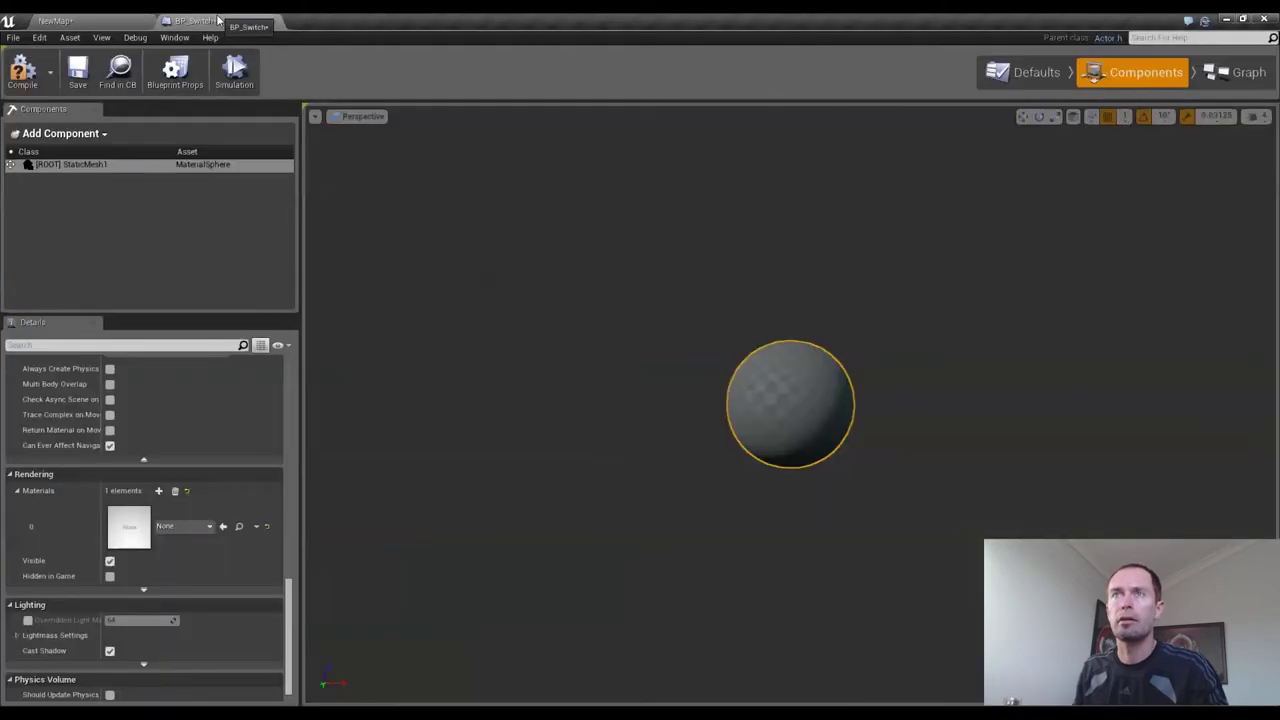
{"action": "left_click_drag", "start_coordinate": [218, 20], "coordinate": [220, 545]}
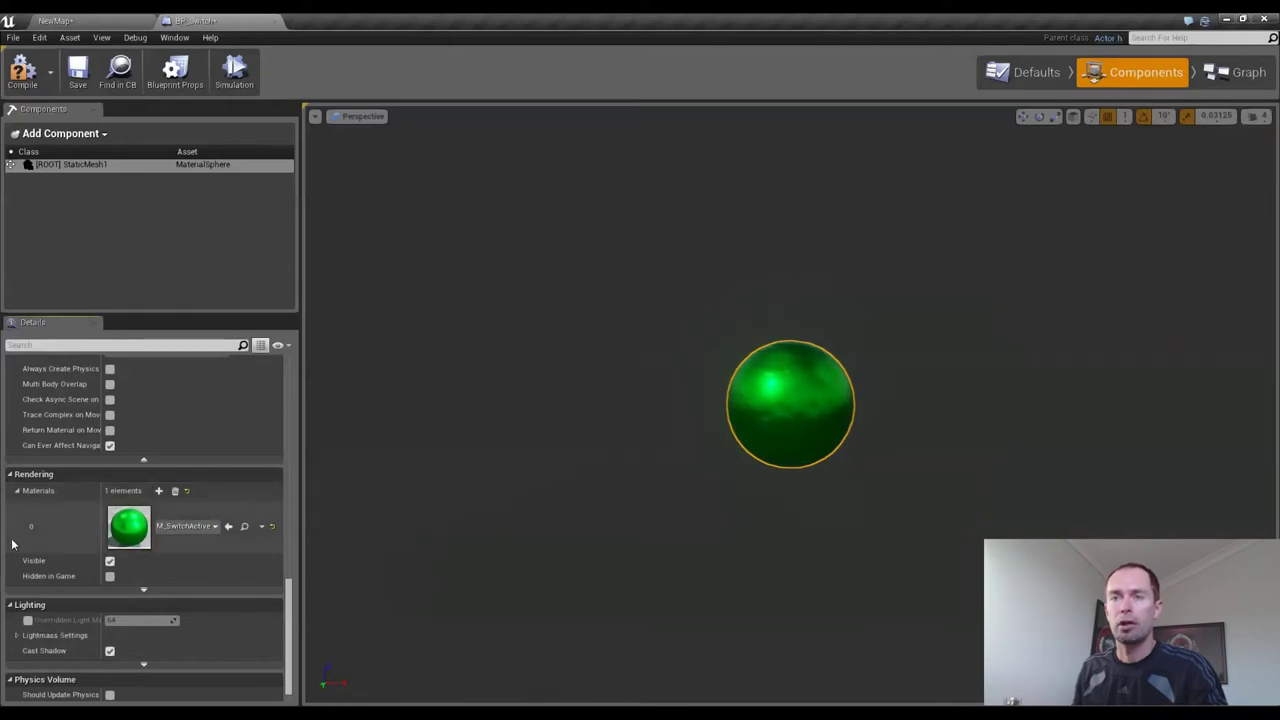
{"action": "left_click", "coordinate": [227, 522]}
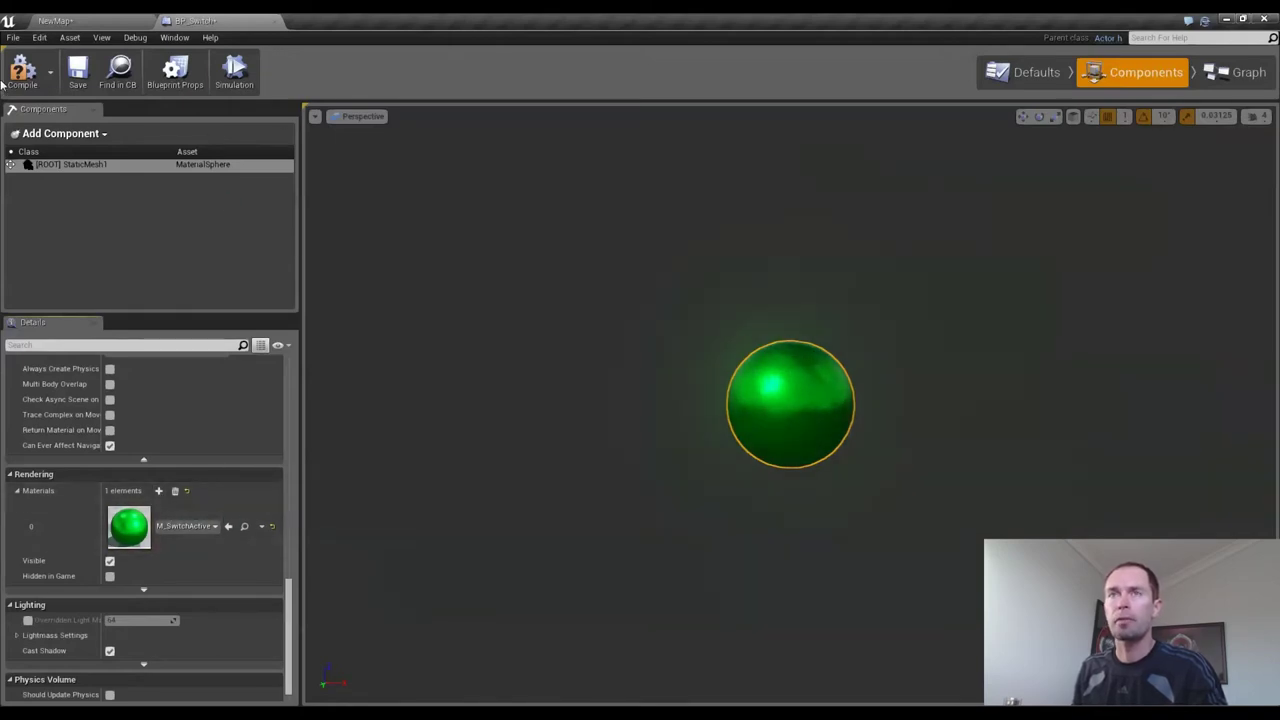
{"action": "left_click", "coordinate": [86, 82]}
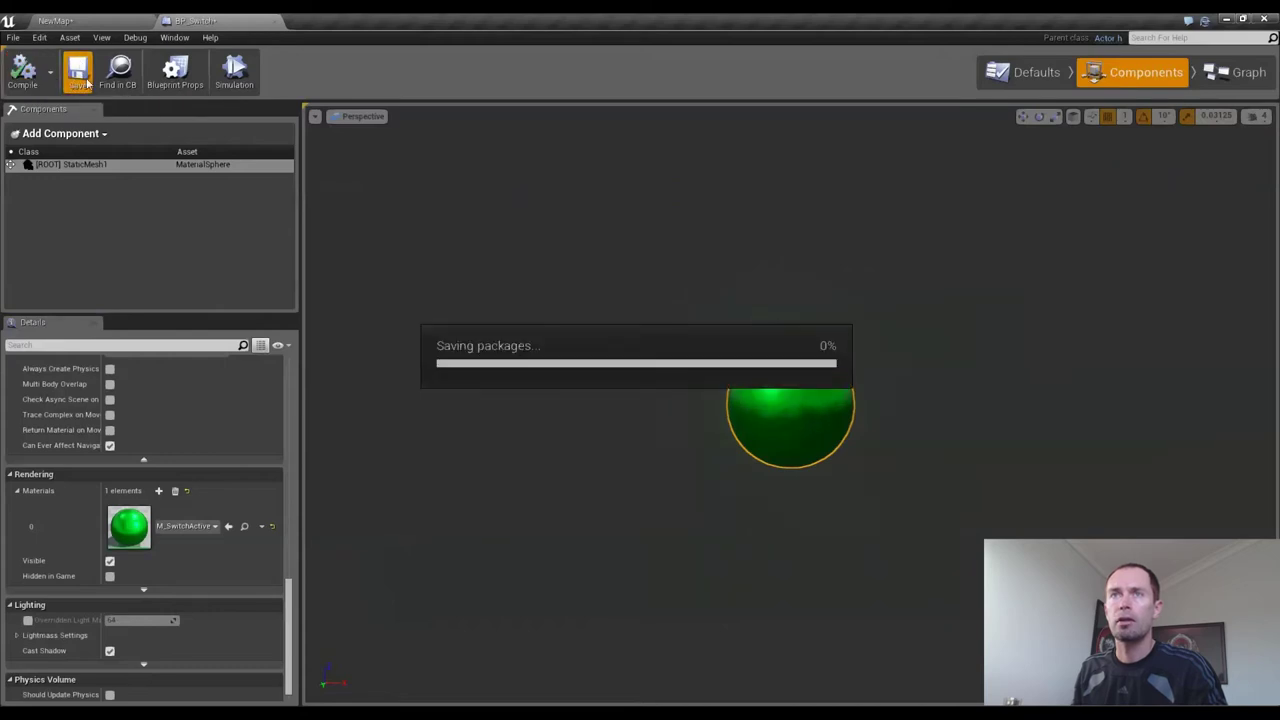
{"action": "left_click", "coordinate": [277, 21]}
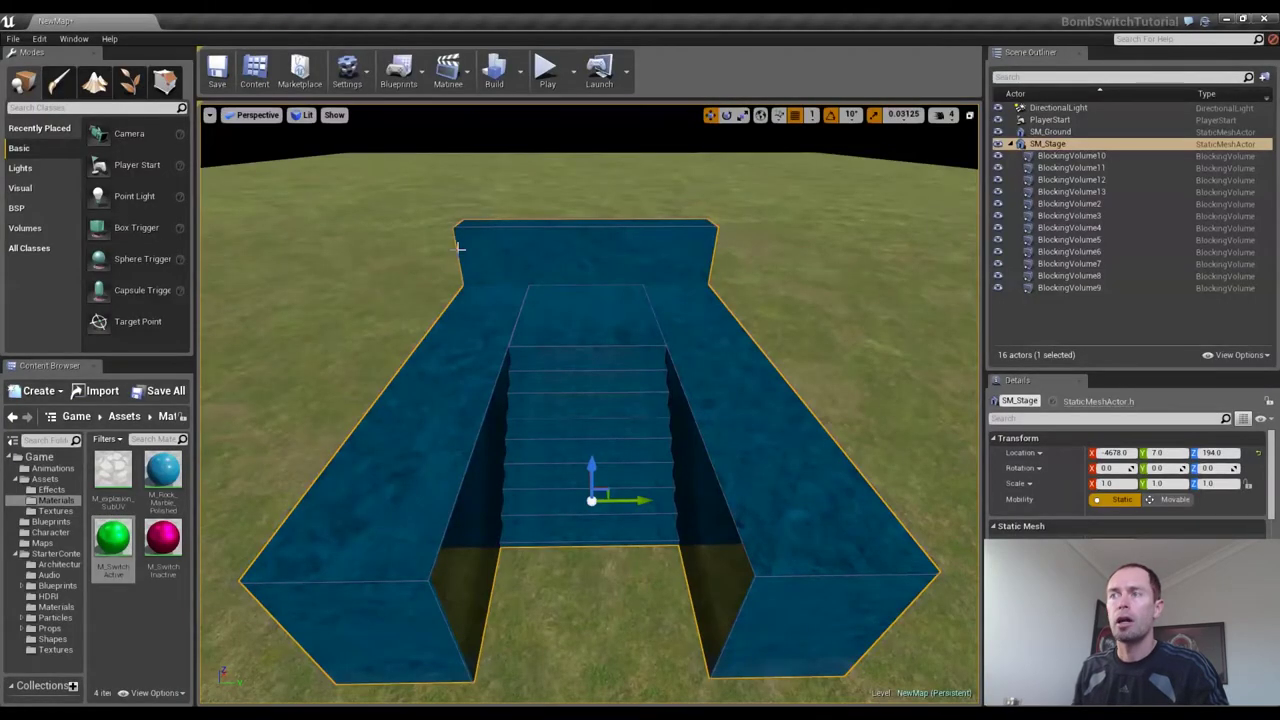
{"action": "scroll", "coordinate": [554, 349], "scroll_direction": "down", "scroll_amount": 3}
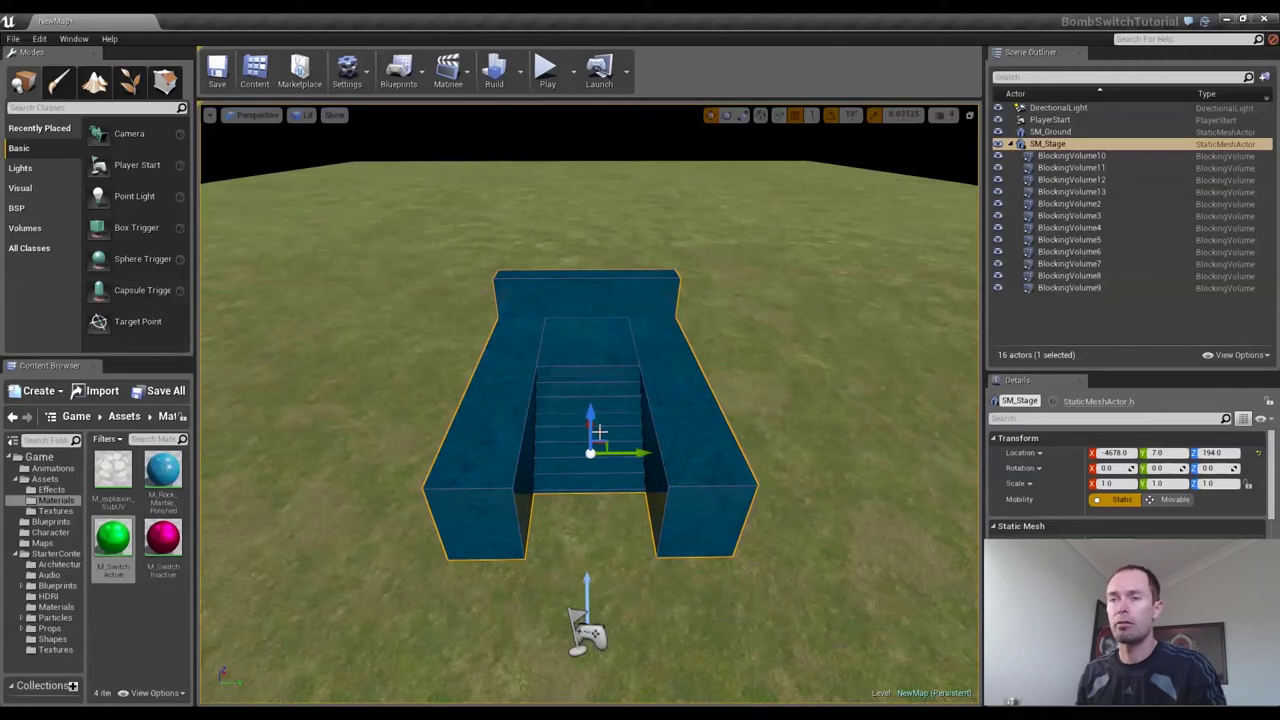
{"action": "key", "text": "w"}
{"action": "mouse_move", "coordinate": [590, 505]}
{"action": "right_mouse_down"}
{"action": "mouse_move", "coordinate": [590, 430]}
{"action": "mouse_move", "coordinate": [595, 450]}
{"action": "mouse_move", "coordinate": [640, 460]}
{"action": "mouse_move", "coordinate": [595, 472]}
{"action": "mouse_move", "coordinate": [602, 525]}
{"action": "mouse_move", "coordinate": [600, 500]}
{"action": "mouse_move", "coordinate": [590, 505]}
{"action": "right_mouse_up"}
{"action": "key", "text": "s"}
{"action": "key", "text": "s"}
{"action": "right_click_drag", "start_coordinate": [580, 692], "coordinate": [572, 692]}
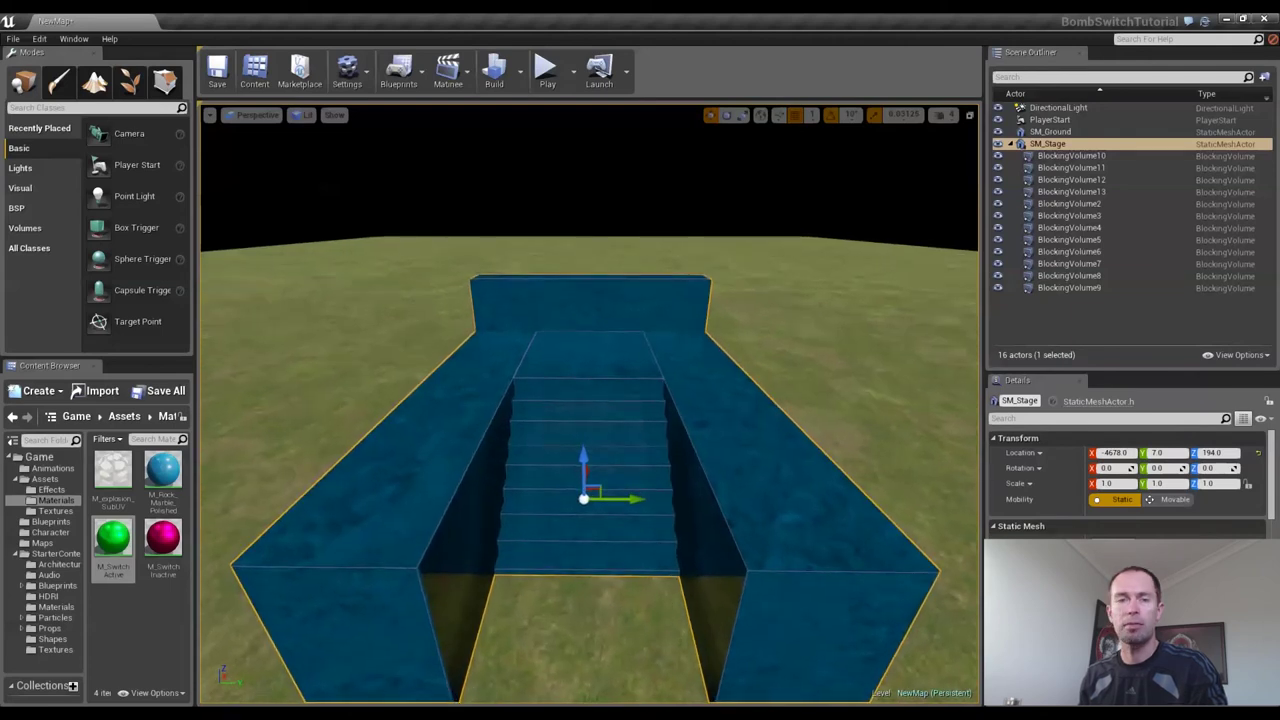
{"action": "right_click_drag", "start_coordinate": [590, 400], "coordinate": [598, 396]}
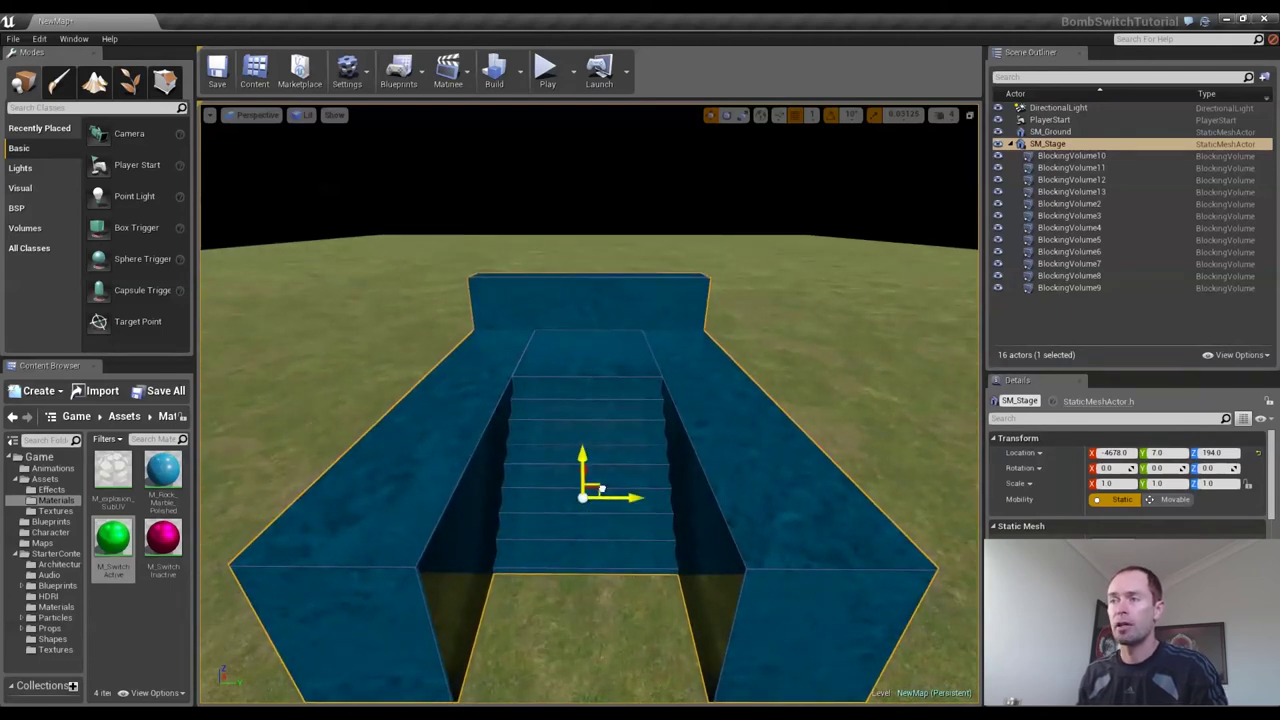
{"action": "right_click_drag", "start_coordinate": [601, 488], "coordinate": [610, 460]}
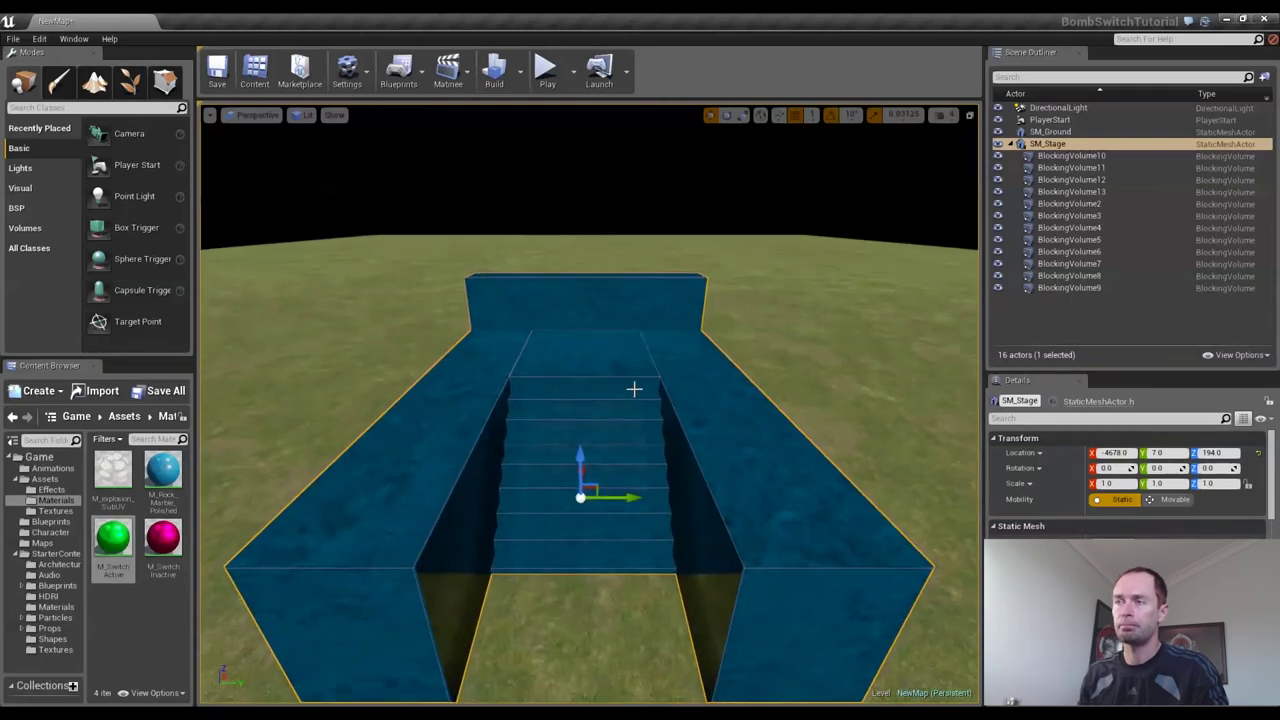